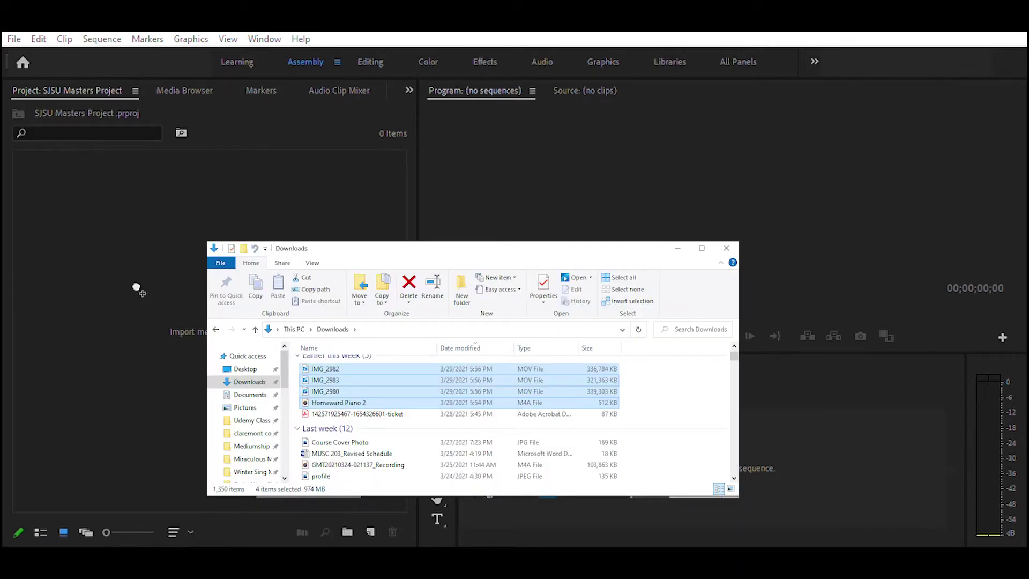
Import Homeward Piano 2.m4a and the clips IMG_2982, IMG_2983 and IMG_2980 from Downloads into the project
left_click_drag(137, 289, 129, 283)
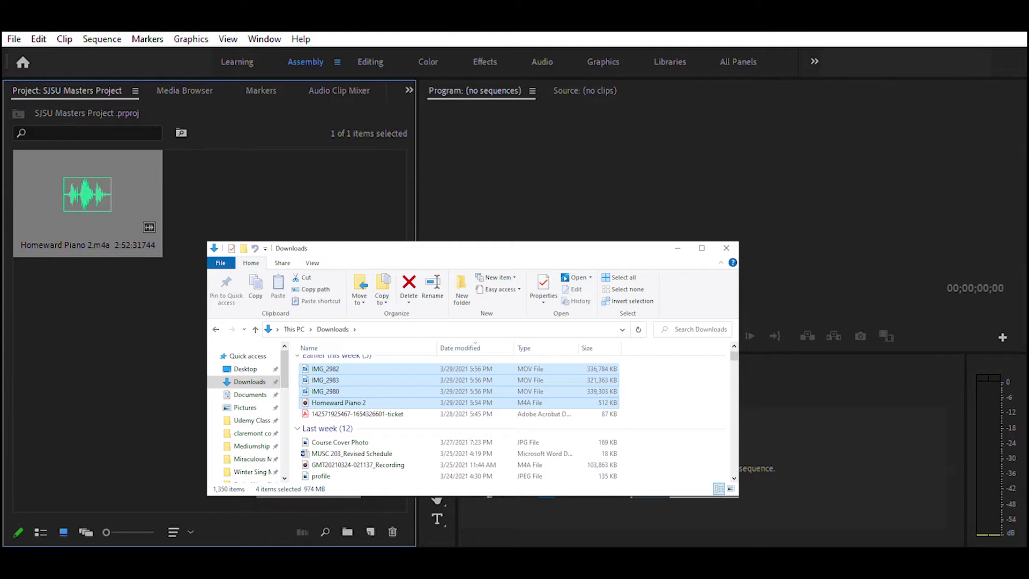
left_click_drag(191, 368, 180, 355)
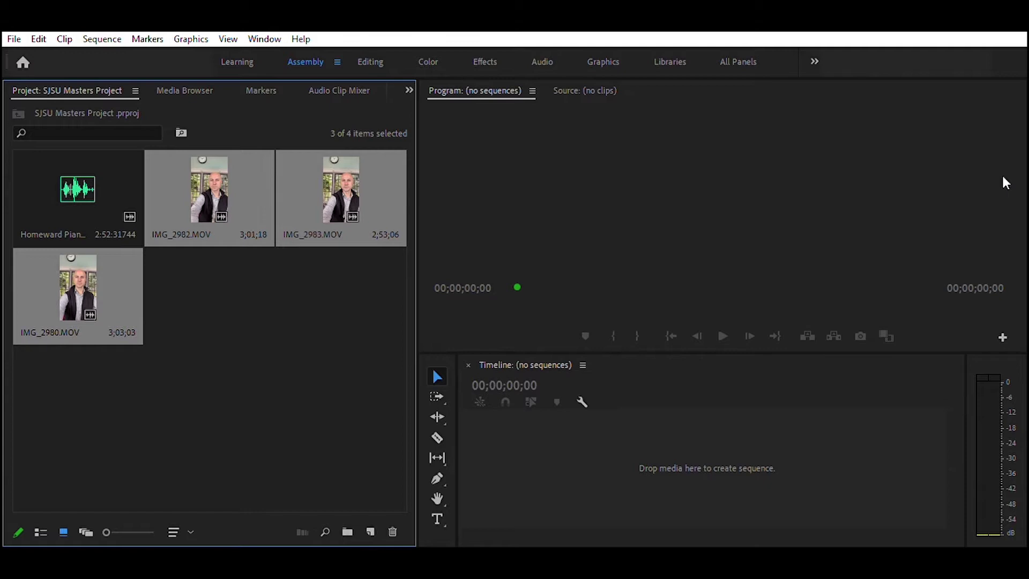
left_click(204, 269)
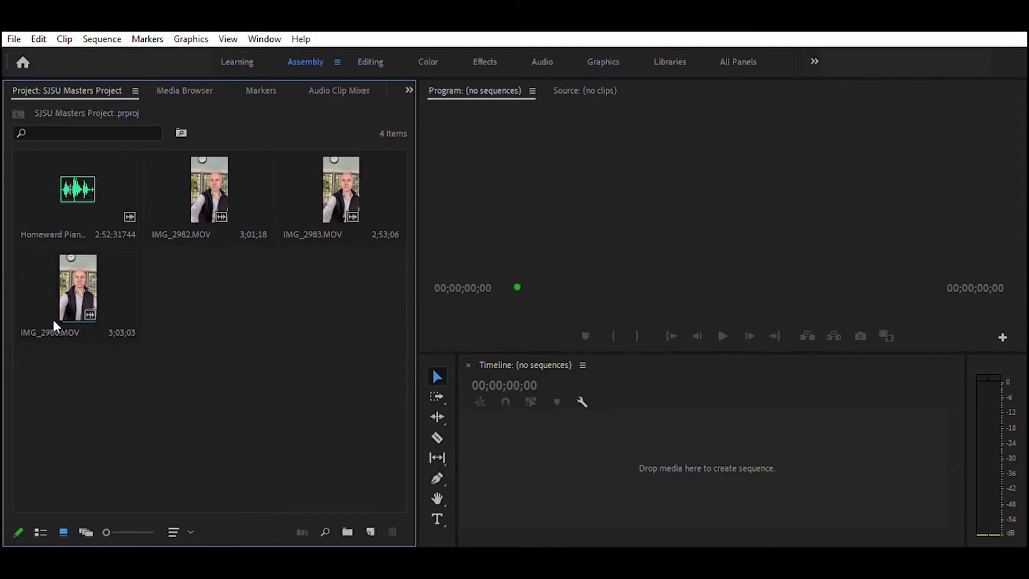
Create a sequence from IMG_2980.MOV and enlarge the timeline area so all its tracks show
left_click_drag(44, 277, 528, 470)
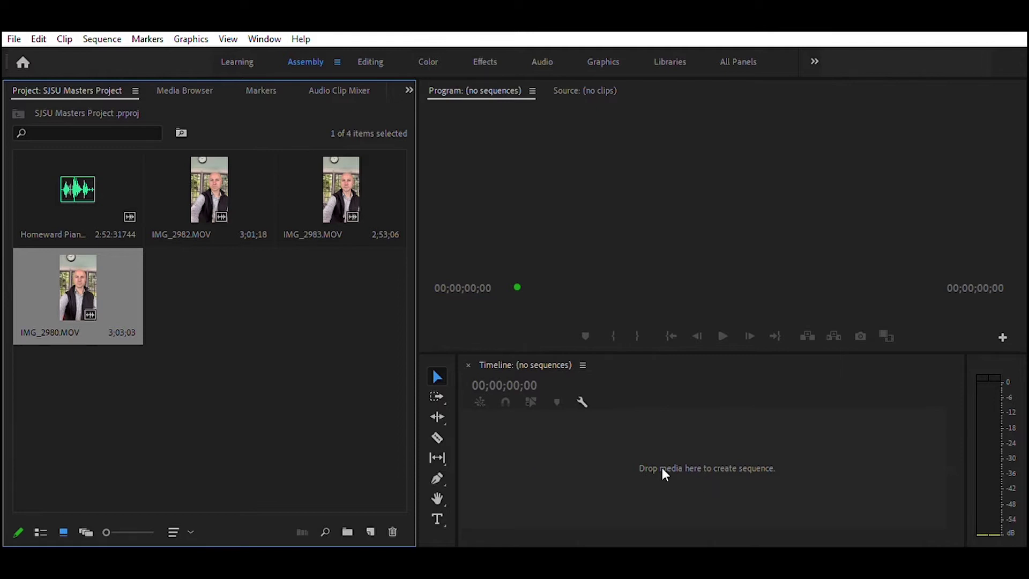
left_click_drag(654, 468, 671, 456)
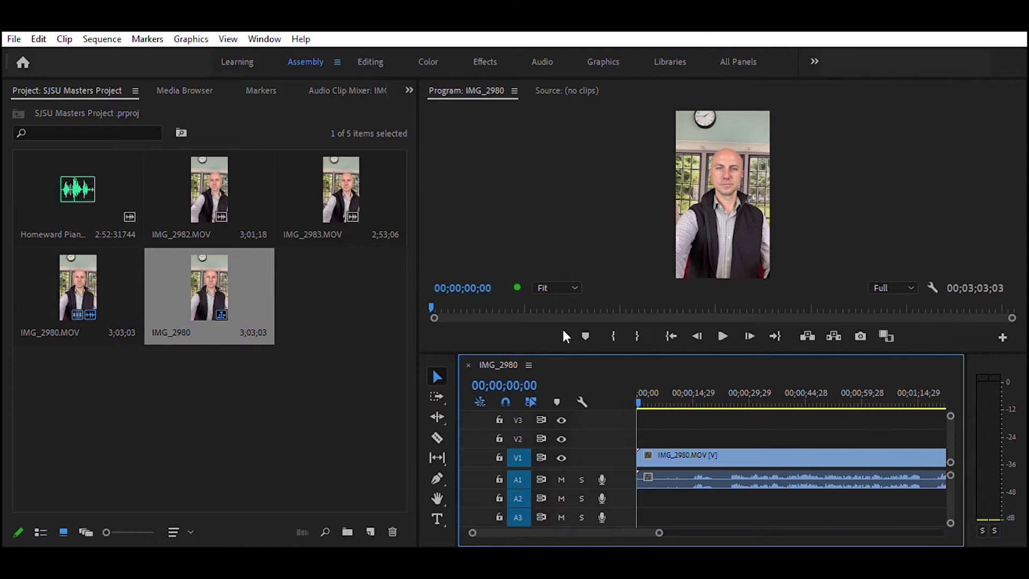
left_click_drag(559, 343, 567, 274)
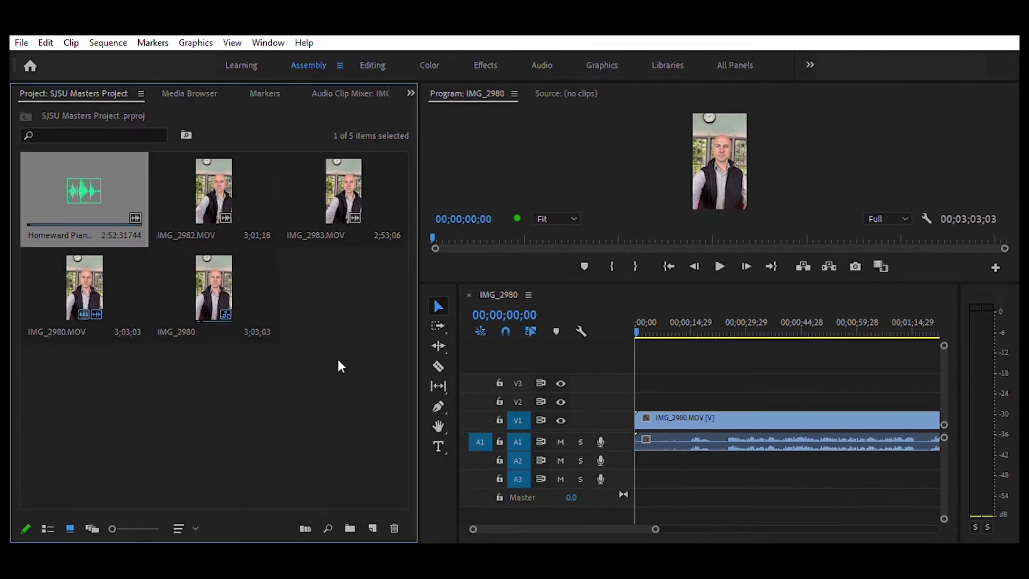
left_click(339, 361)
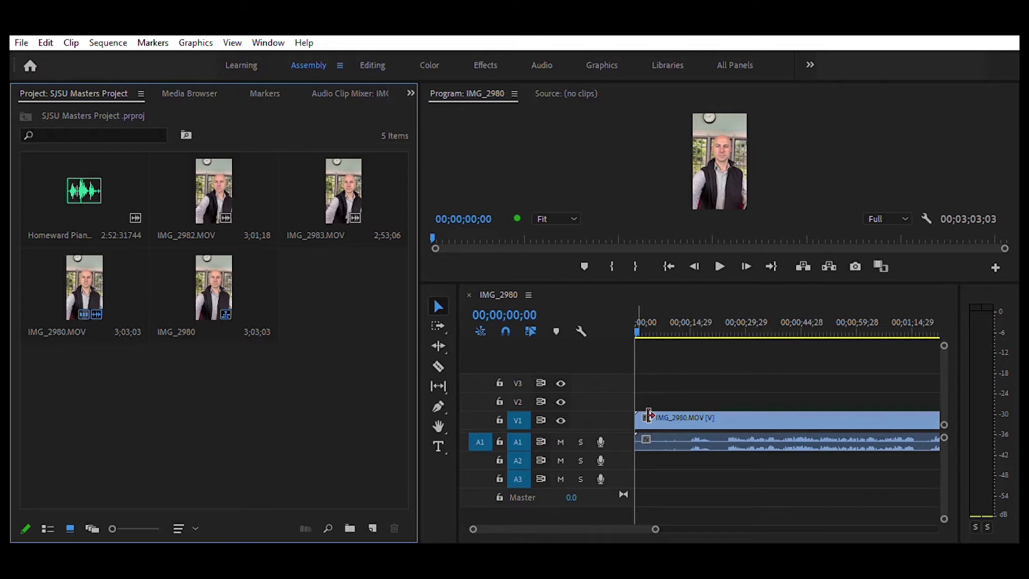
Try shifting the A1 audio separately while track V1 is locked, and restore the audio position and the track lock
mouse_move(727, 413)
left_mouse_down()
mouse_move(815, 406)
mouse_move(729, 414)
left_mouse_up()
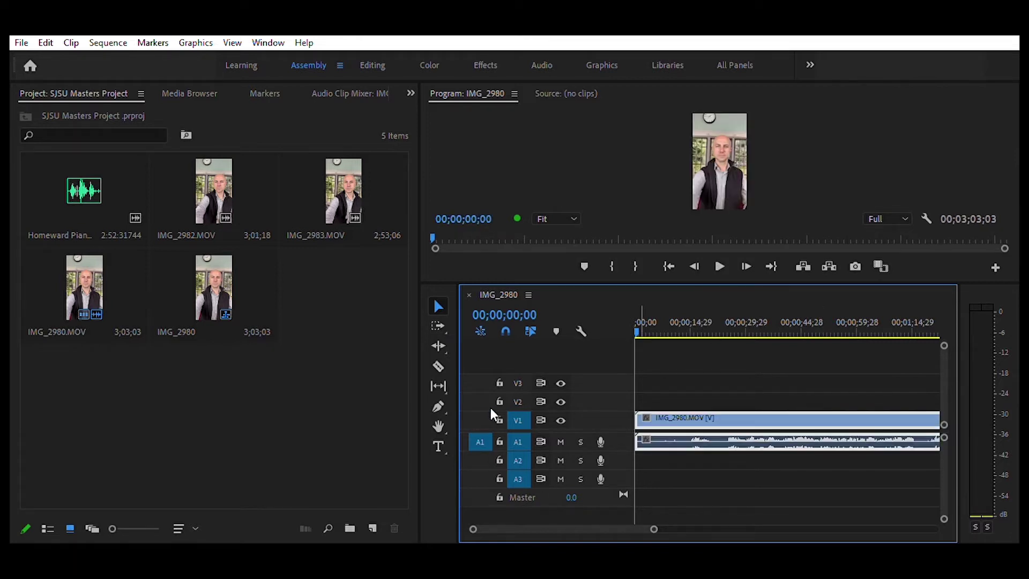
left_click(499, 421)
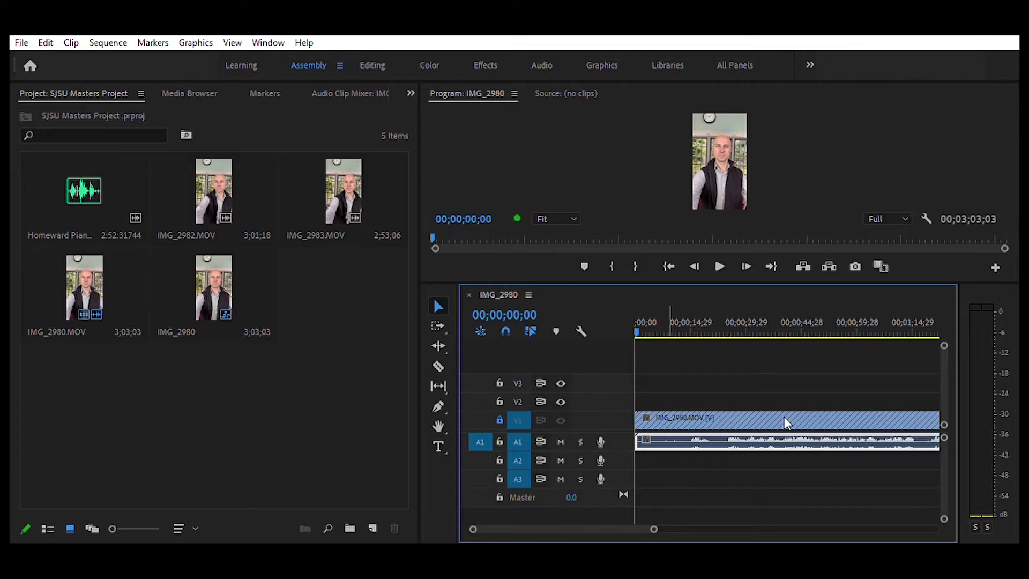
left_click_drag(742, 433, 818, 437)
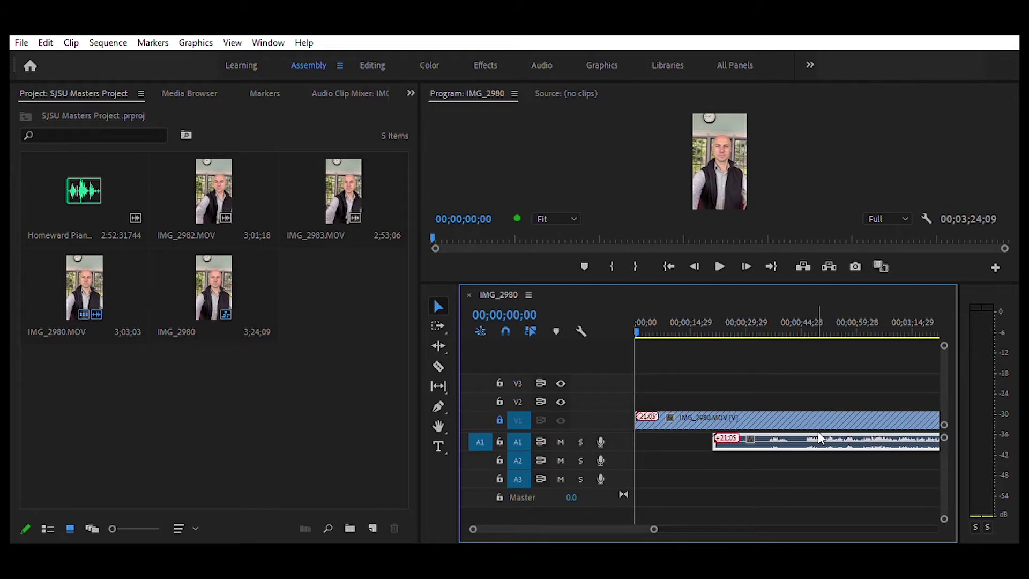
left_click_drag(818, 437, 688, 437)
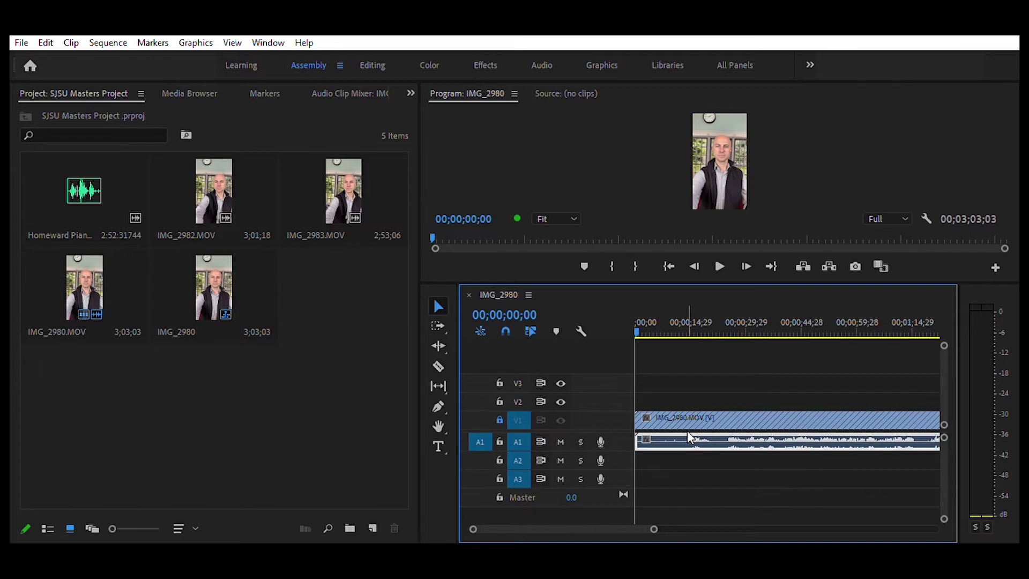
left_click(498, 418)
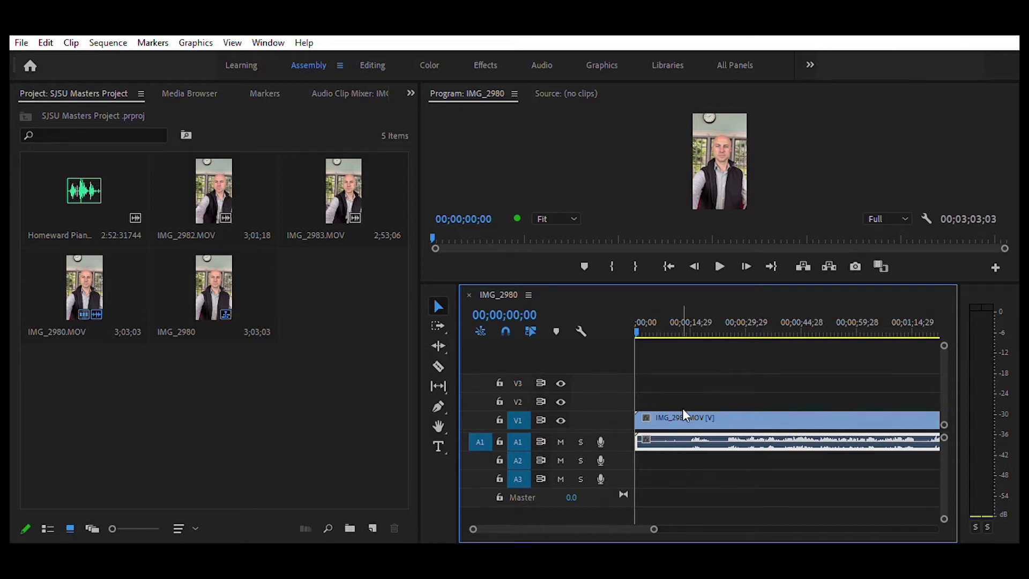
Place IMG_2982.MOV on tracks V2 and A2 at the start of the sequence
left_click(217, 195)
left_click_drag(449, 291, 639, 387)
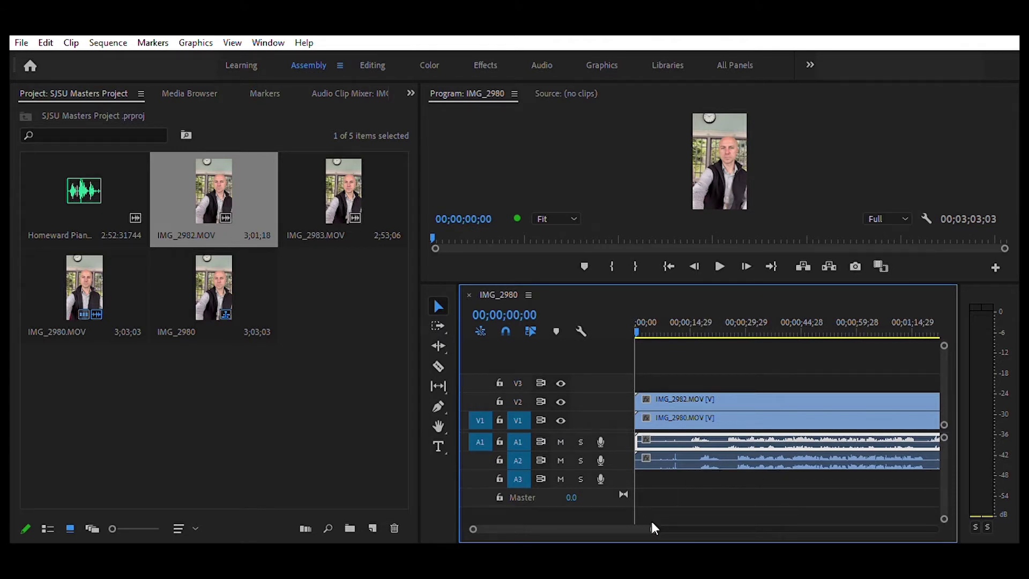
left_click_drag(658, 521, 613, 532)
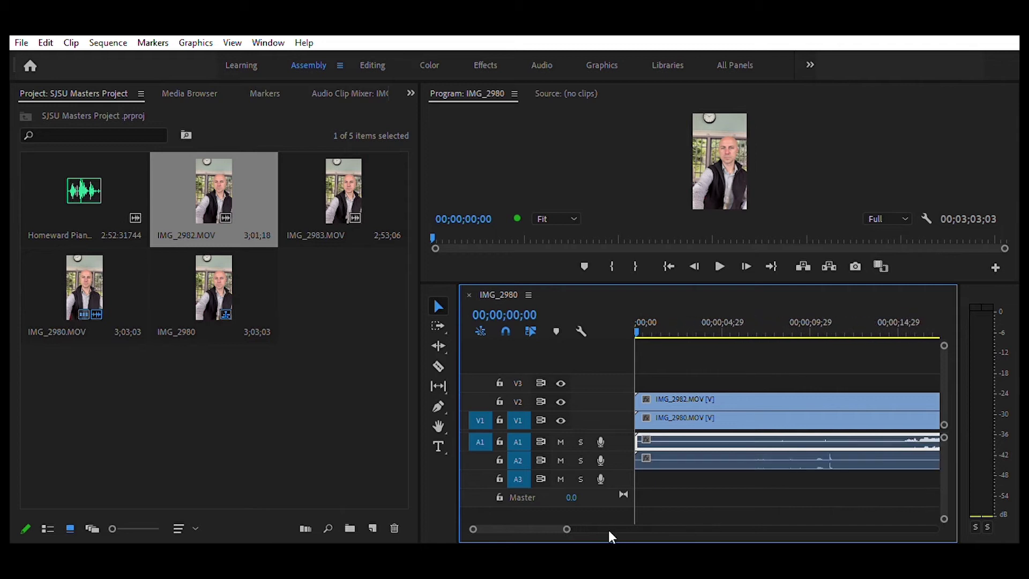
left_click_drag(532, 522, 542, 530)
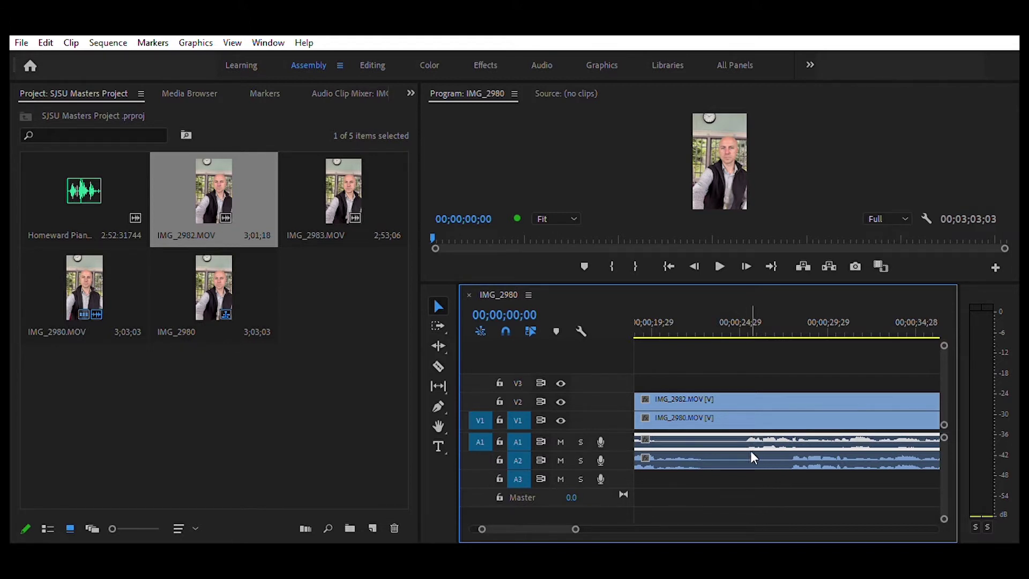
Place IMG_2983.MOV on tracks V3 and A3 and align it with the start of the sequence
left_click_drag(335, 215, 631, 375)
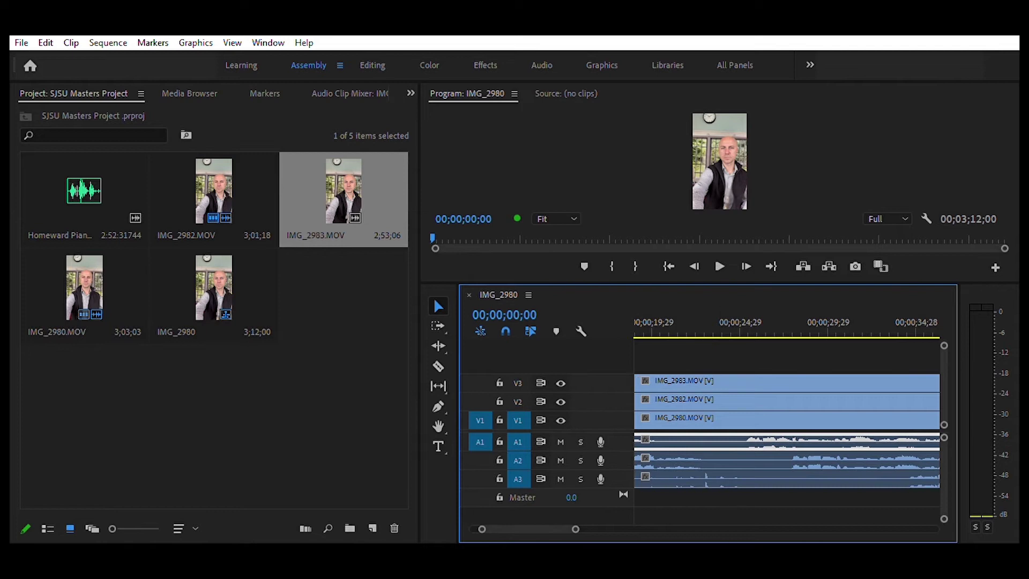
scroll(566, 514, "down", 5)
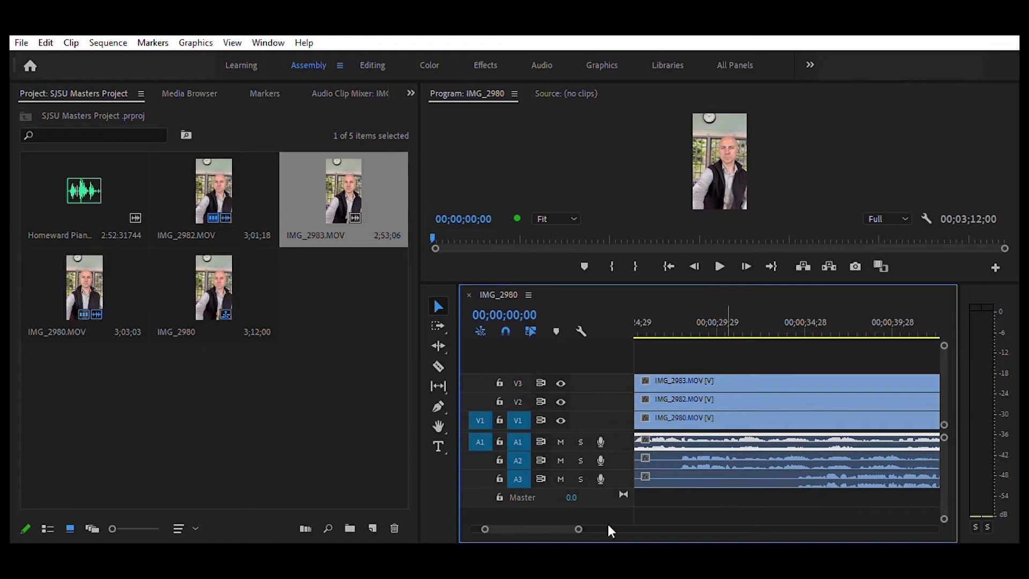
scroll(561, 513, "up", 5)
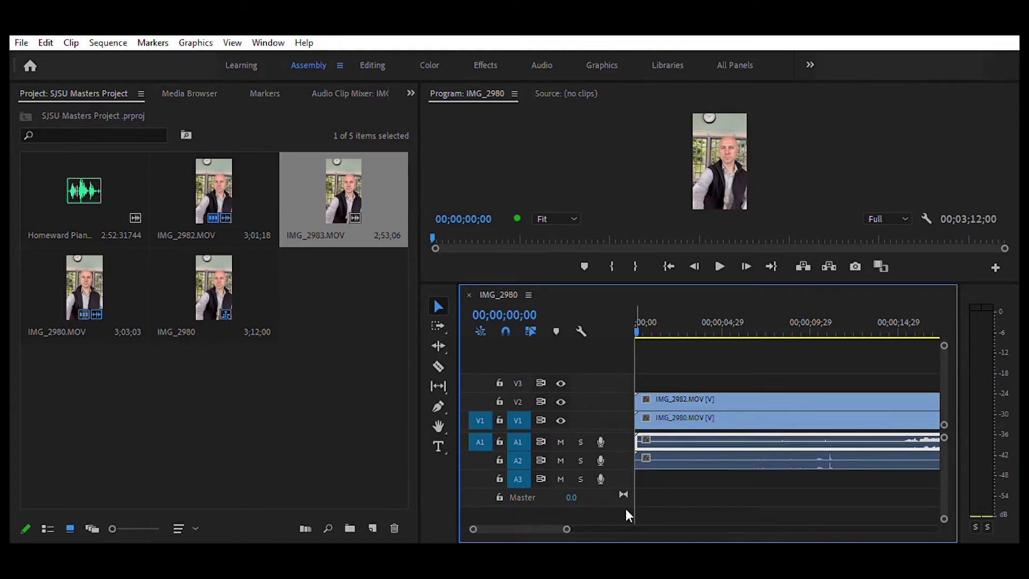
scroll(513, 515, "down", 3)
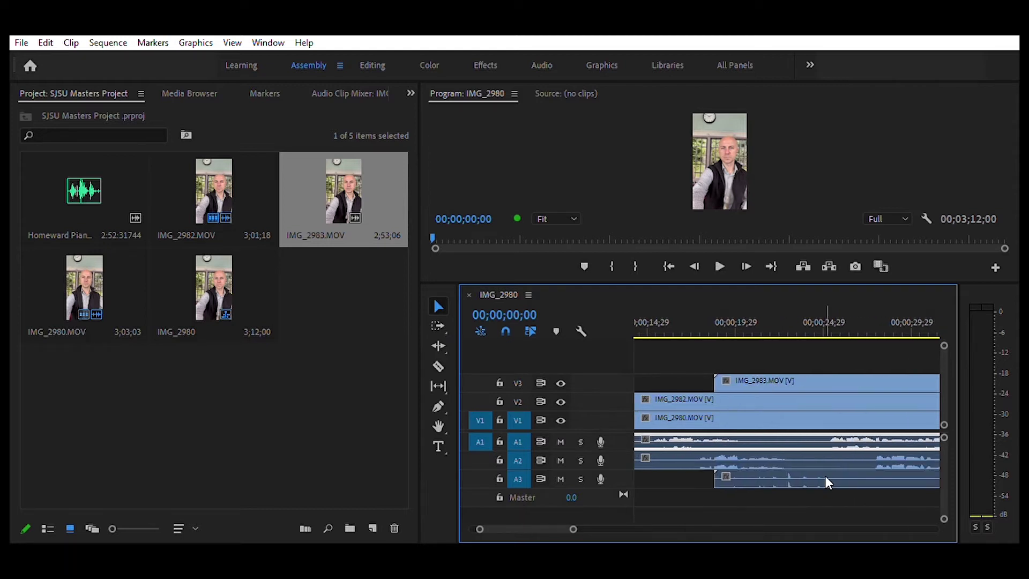
left_click(779, 369)
left_click_drag(780, 369, 620, 364)
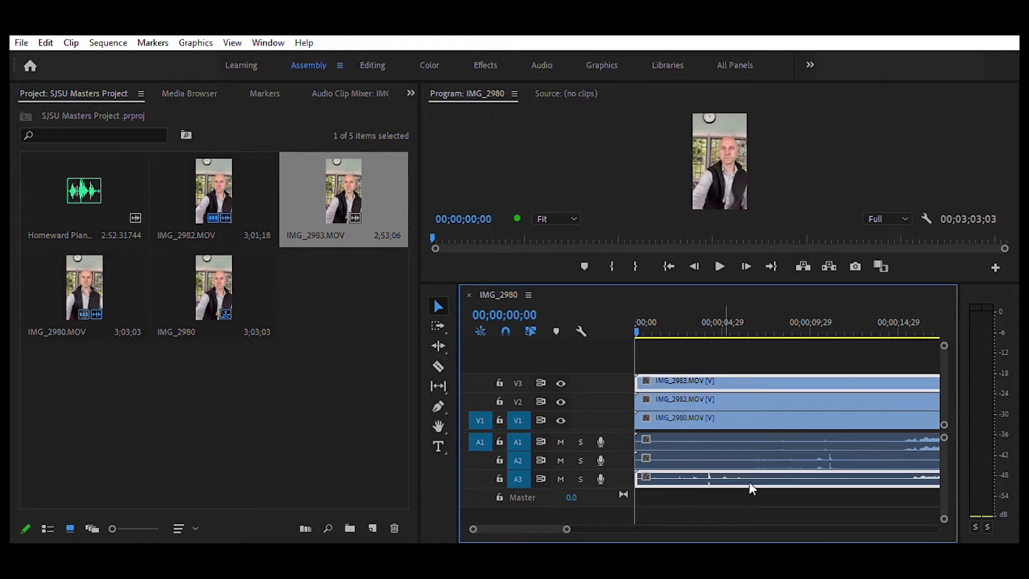
Add Homeward Piano 2.m4a to track A4 at the sequence start and solo that track
scroll(540, 507, "down", 2)
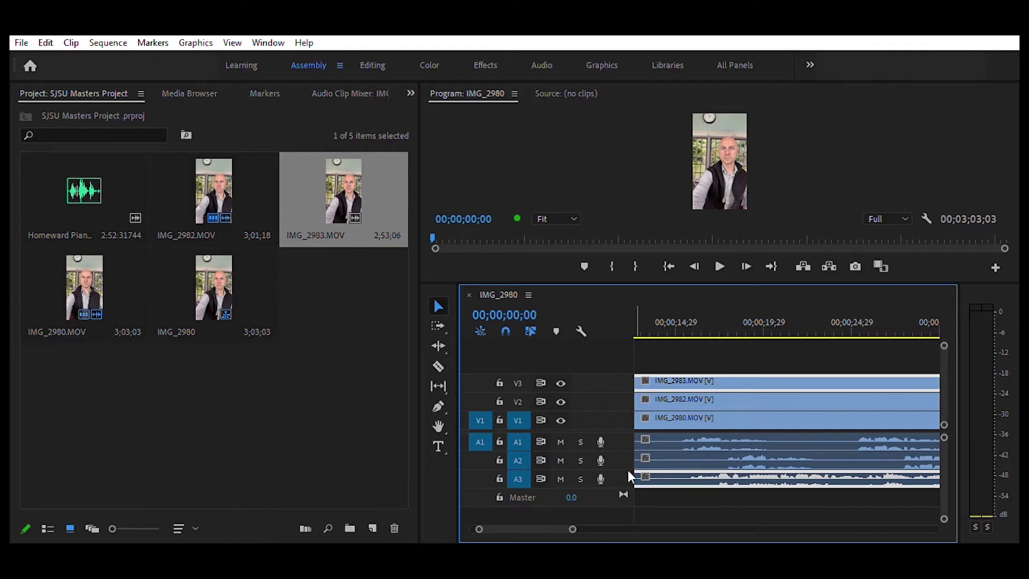
left_click_drag(540, 525, 478, 525)
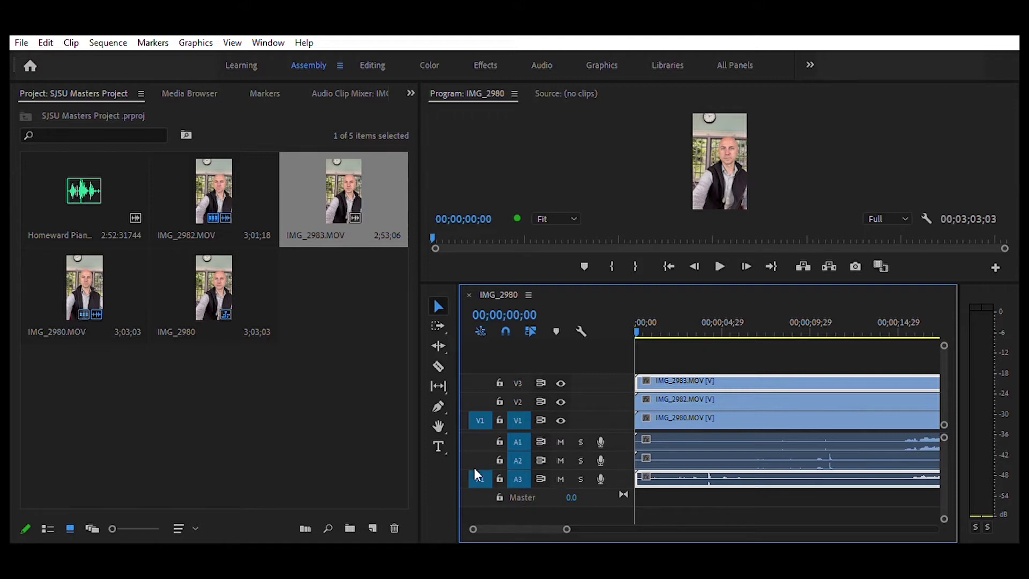
left_click_drag(478, 439, 478, 430)
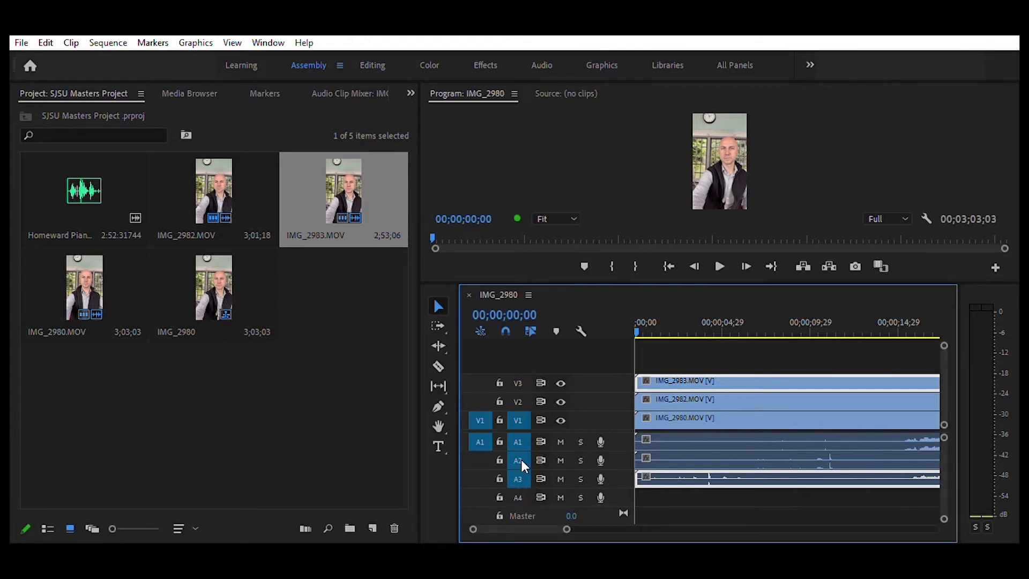
left_click_drag(123, 175, 631, 477)
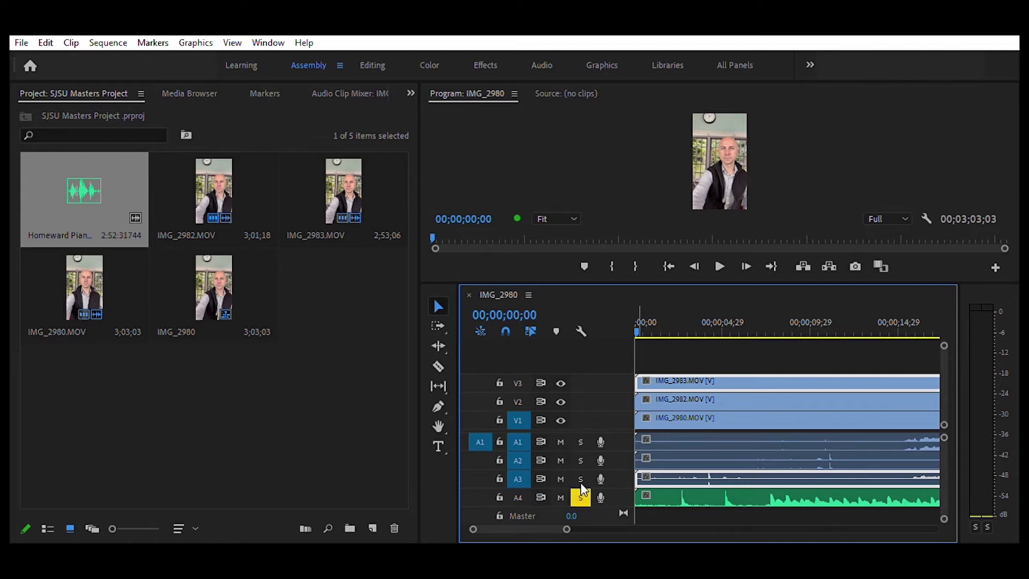
Play back the opening of the sequence with only the piano track soloed
left_click(715, 249)
key("space")
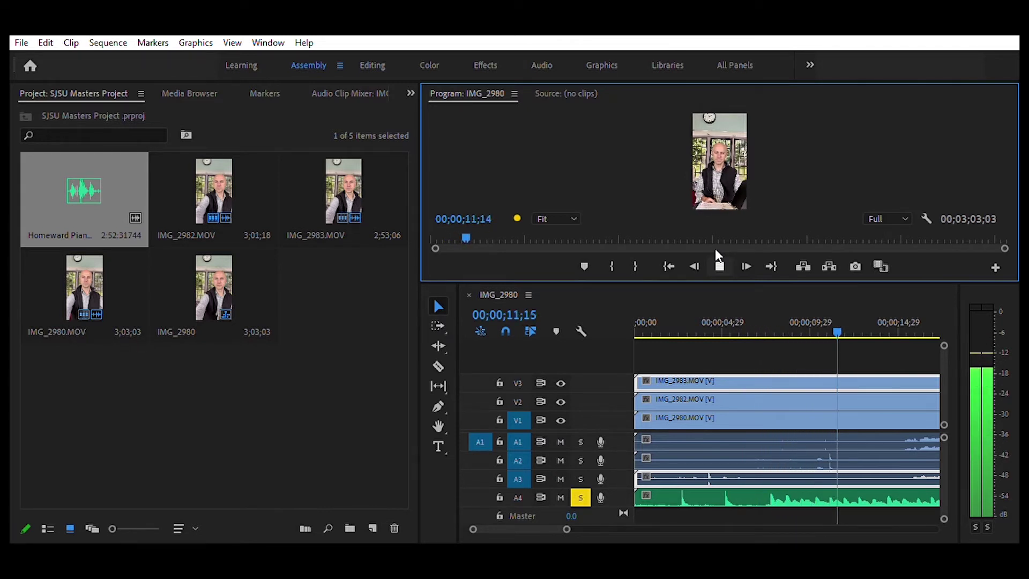
key("space")
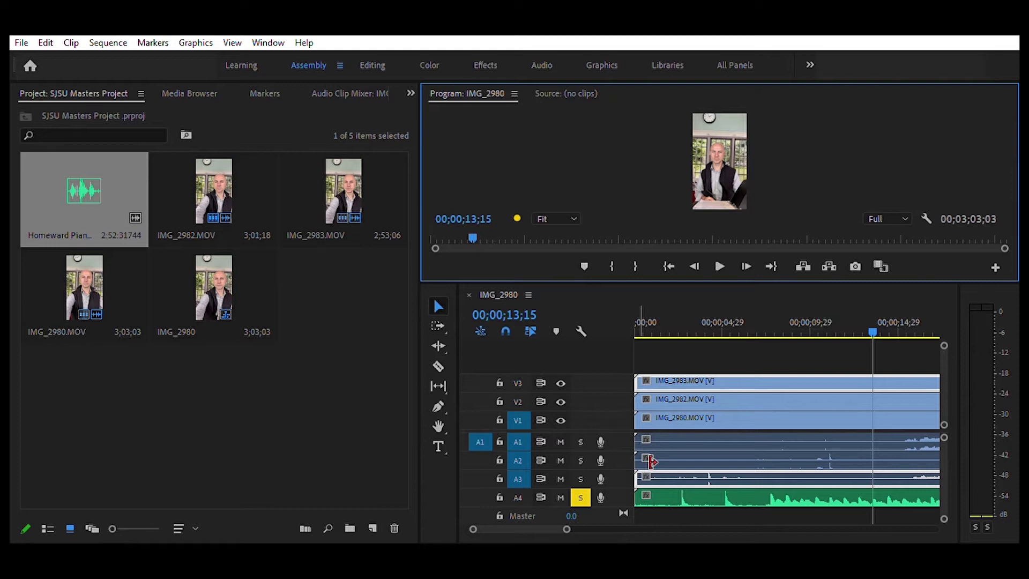
Solo track A1 together with the piano track and return the playhead to the sequence start
left_click(578, 425)
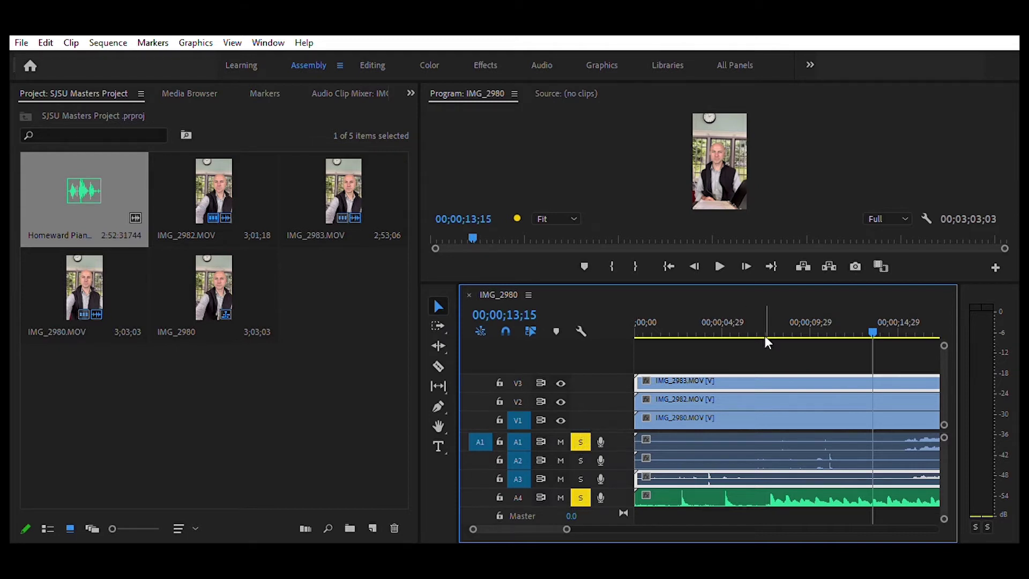
left_click(668, 265)
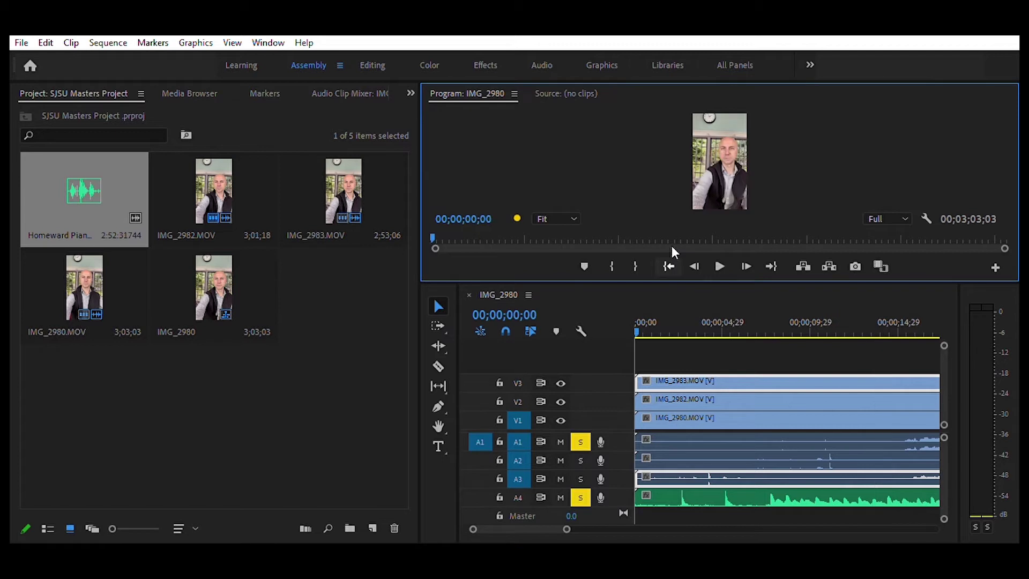
Zoom the timeline in to individual frames and enlarge it by shrinking the Program monitor's height and the project bin's width
left_click(572, 520)
left_click_drag(573, 522, 595, 522)
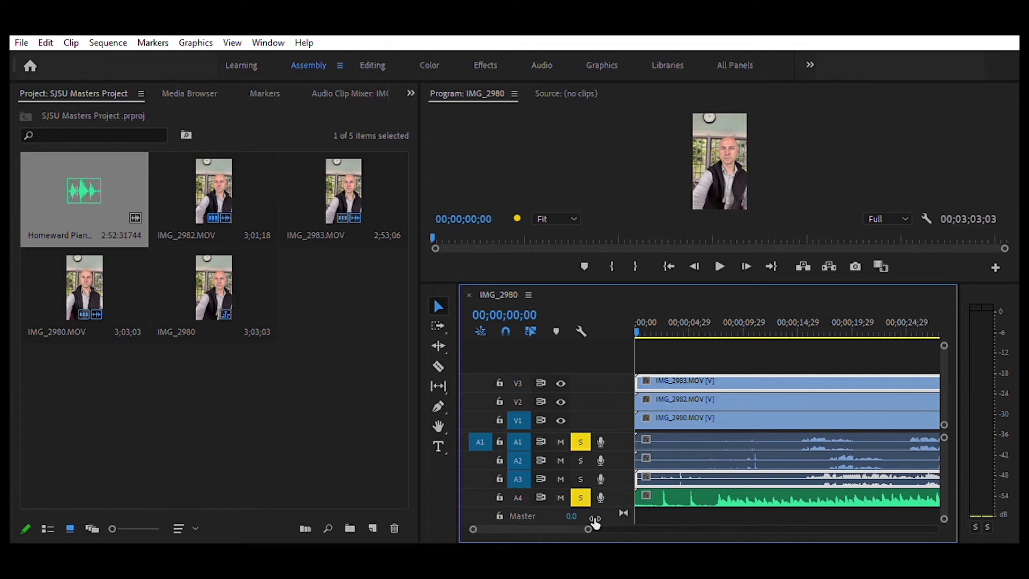
left_click_drag(594, 522, 690, 516)
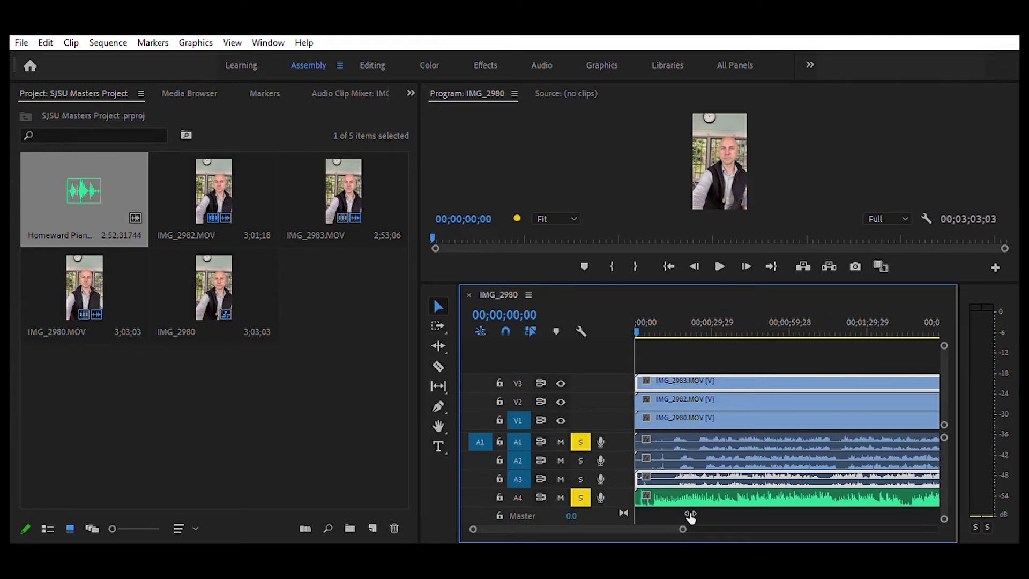
left_click_drag(690, 516, 572, 532)
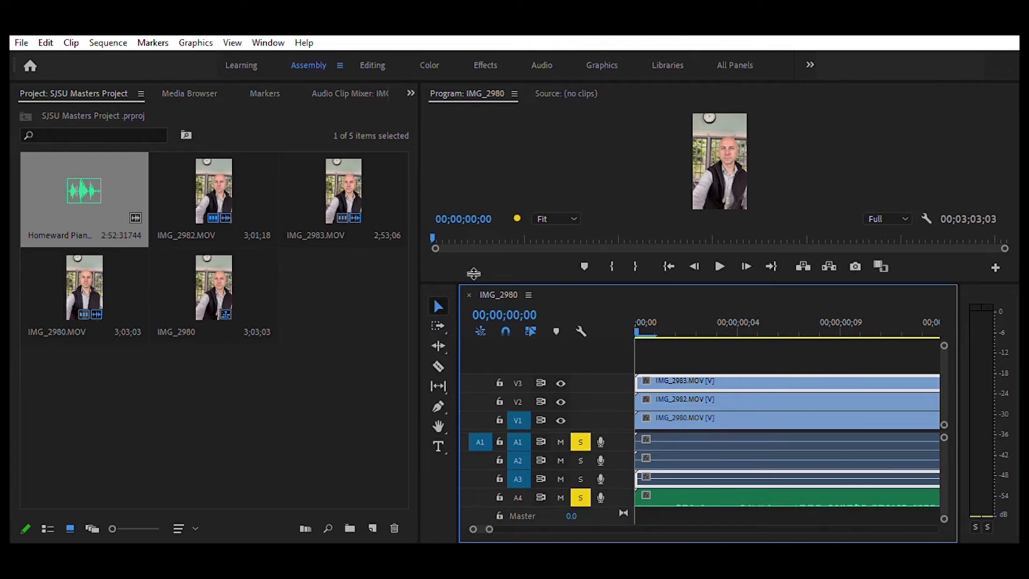
left_click_drag(473, 274, 477, 189)
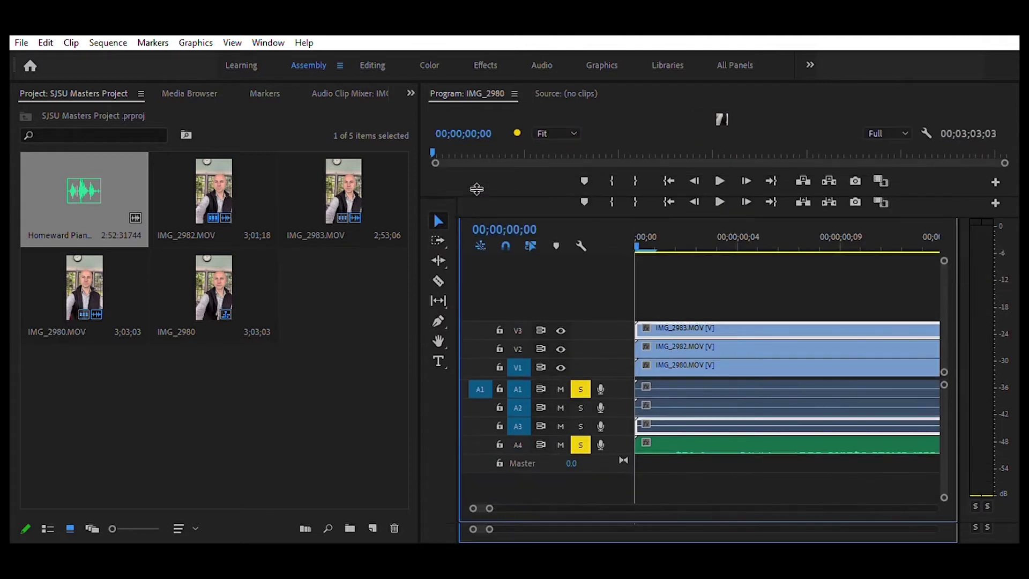
left_click_drag(425, 254, 225, 264)
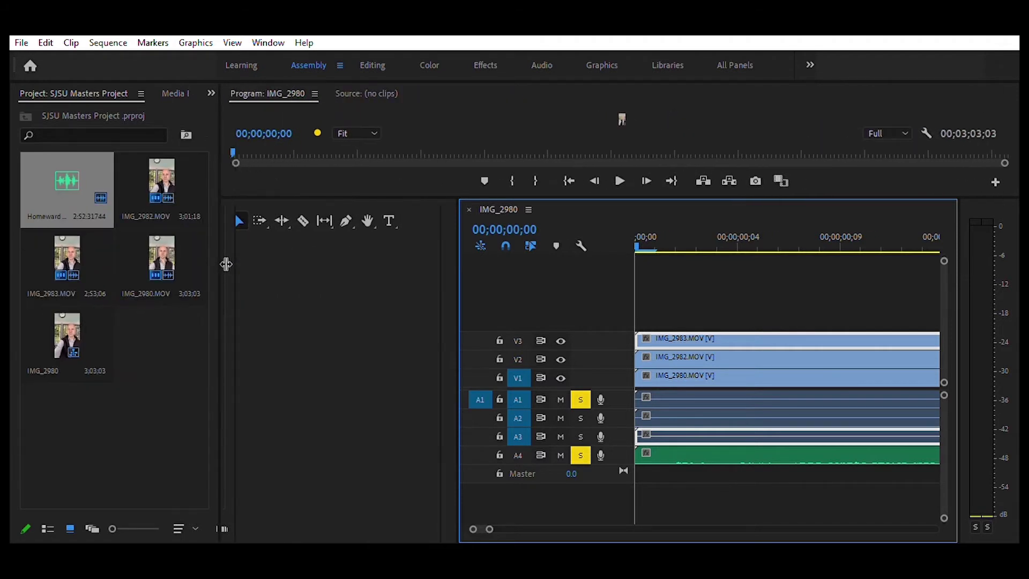
left_click_drag(463, 330, 263, 337)
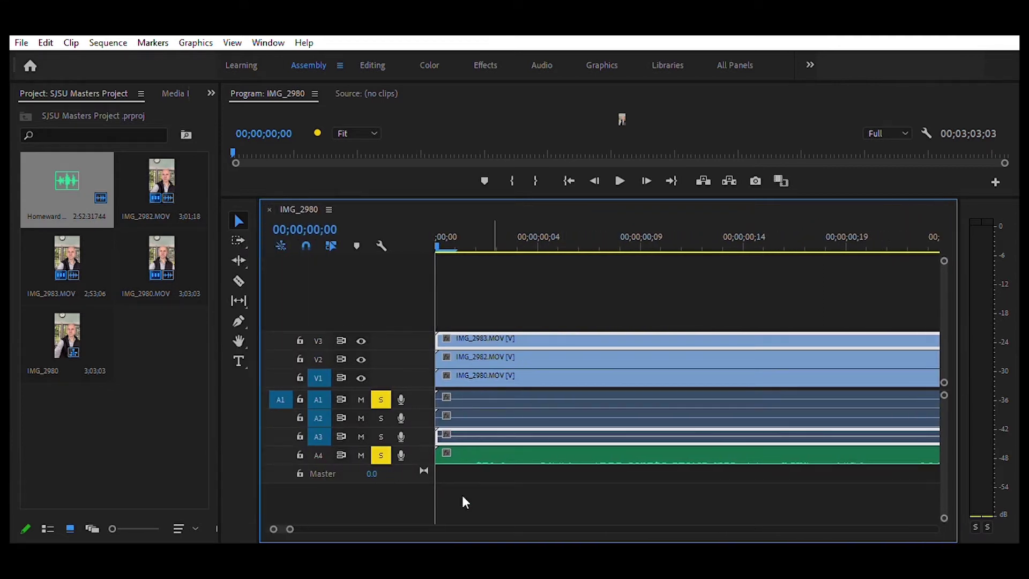
mouse_move(295, 523)
left_mouse_down()
mouse_move(323, 529)
mouse_move(306, 538)
left_mouse_up()
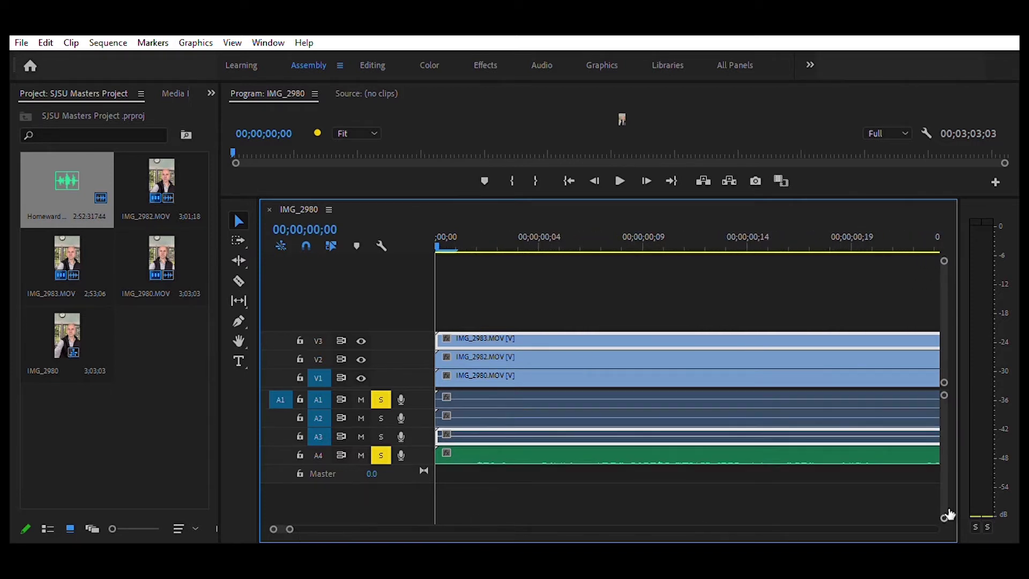
Enlarge the audio tracks' height and shrink the video track area so the waveforms fill the timeline
left_click_drag(948, 515, 947, 500)
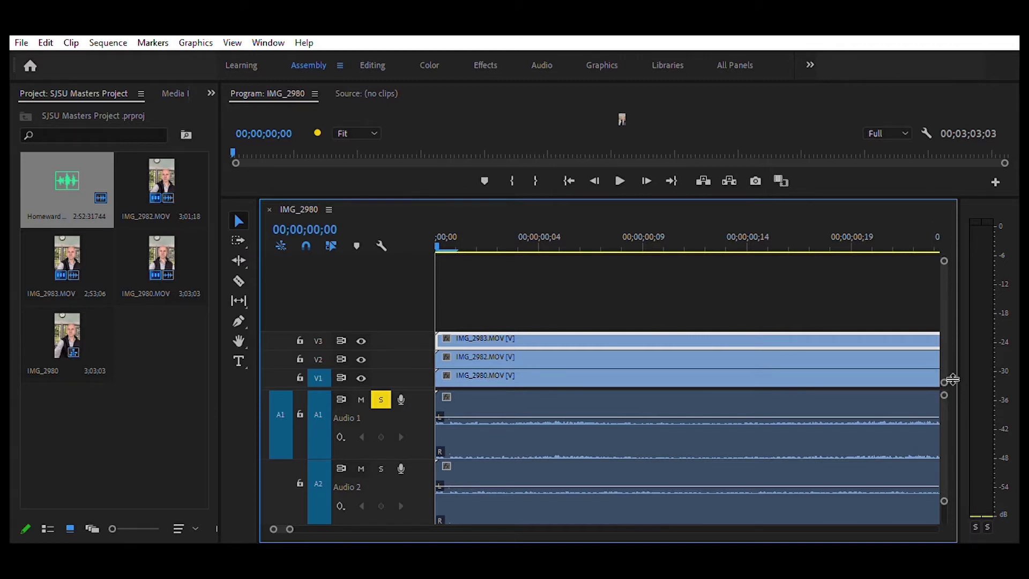
left_click_drag(952, 379, 952, 349)
left_click_drag(950, 315, 950, 277)
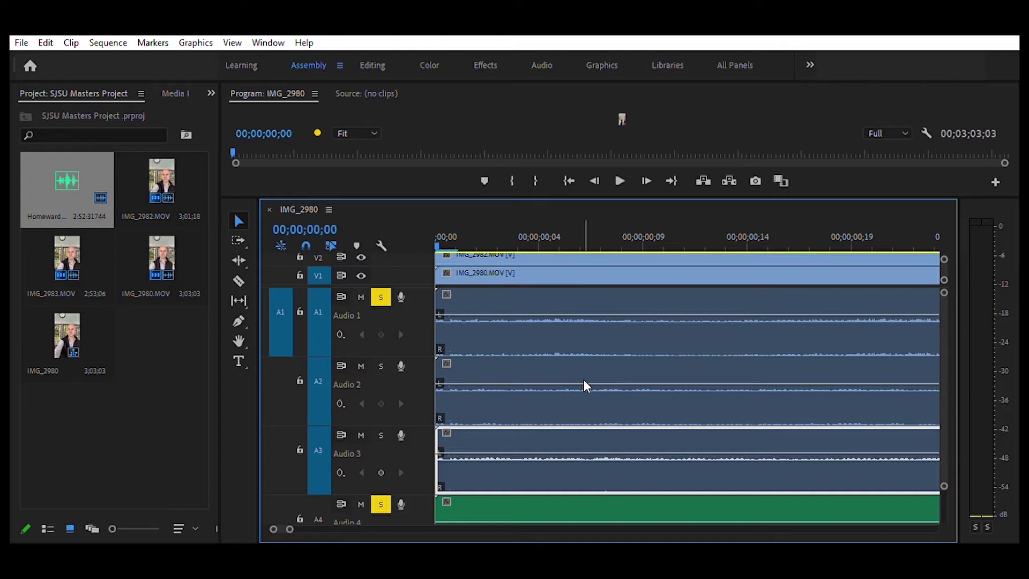
mouse_move(951, 479)
left_mouse_down()
mouse_move(949, 472)
mouse_move(954, 498)
left_mouse_up()
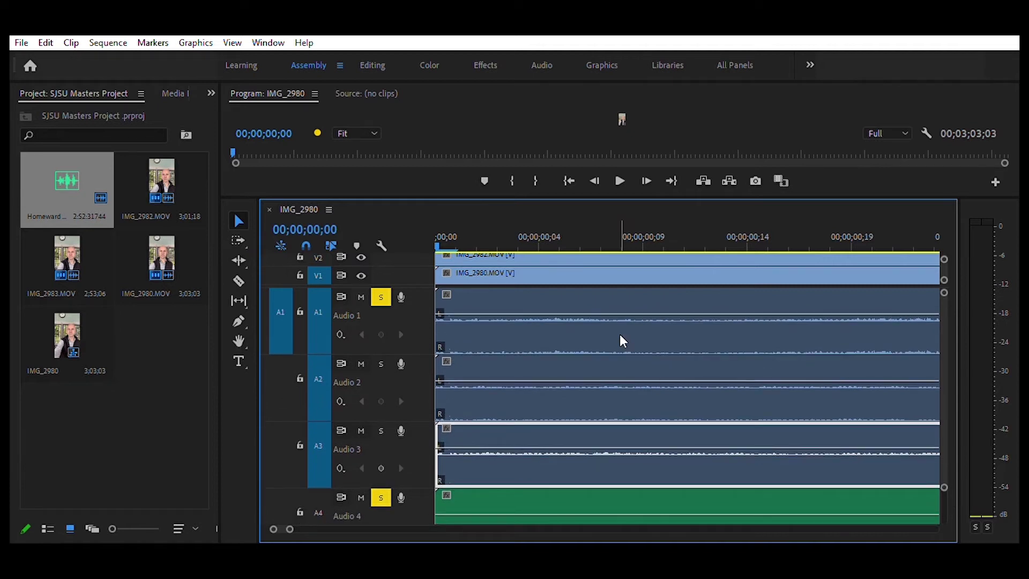
Play back the sequence's opening and trim the start of the IMG_2980.MOV clip to about 10 seconds into the sequence
left_click(620, 173)
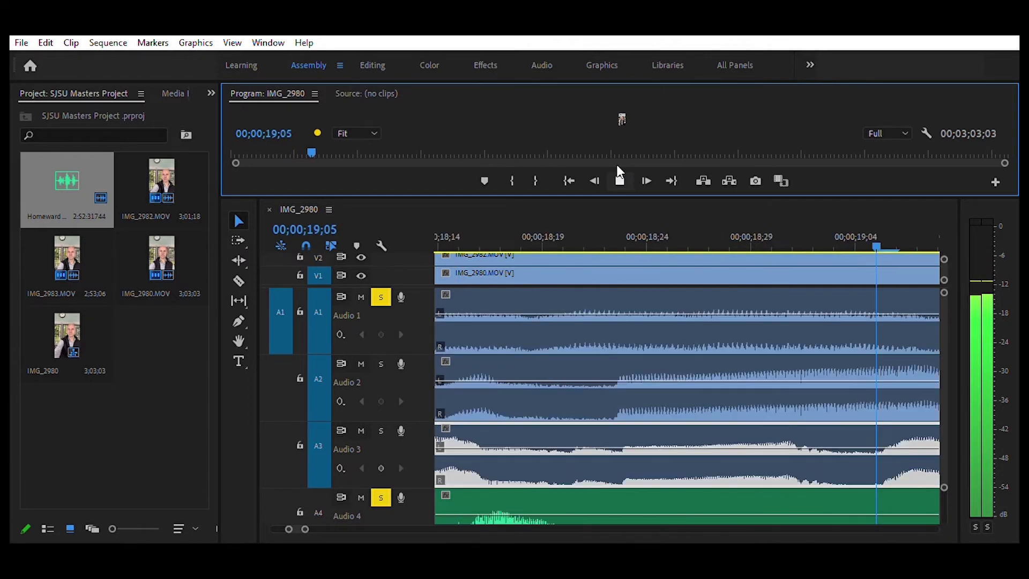
left_click(619, 180)
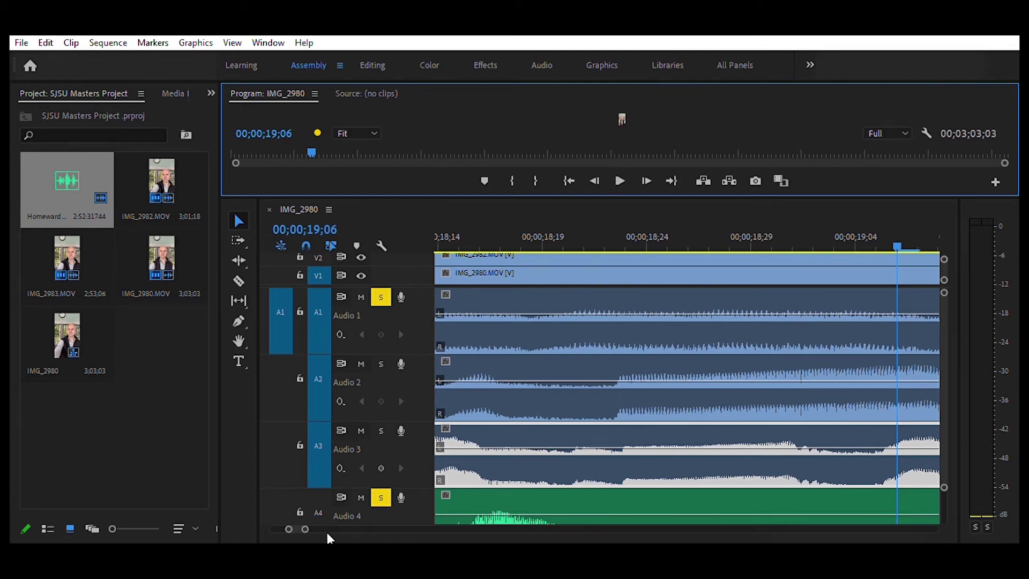
left_click_drag(307, 528, 480, 528)
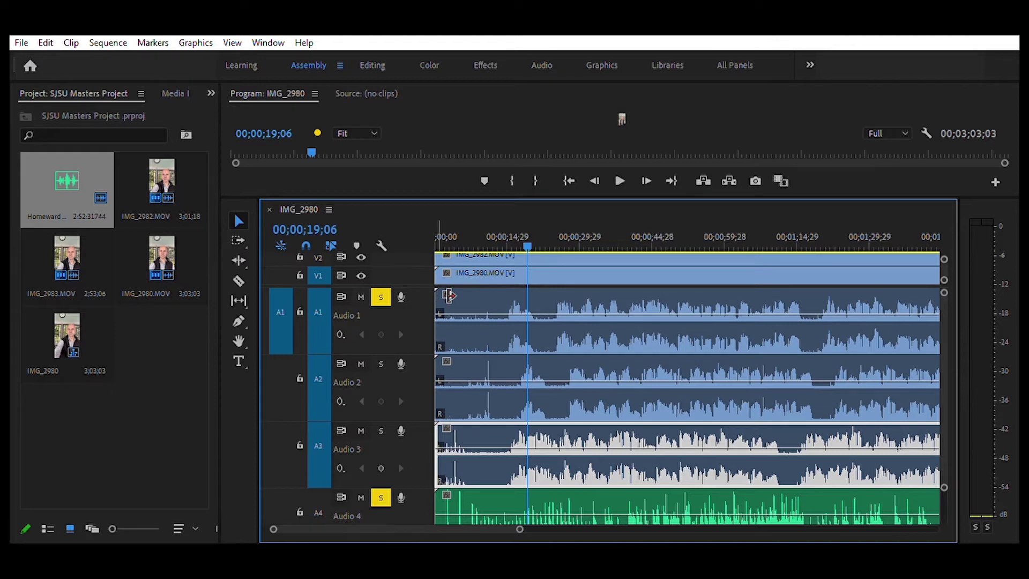
left_click_drag(449, 295, 500, 301)
Play back the piano introduction and add a sequence marker at about 8 seconds
left_click(568, 180)
left_click(621, 170)
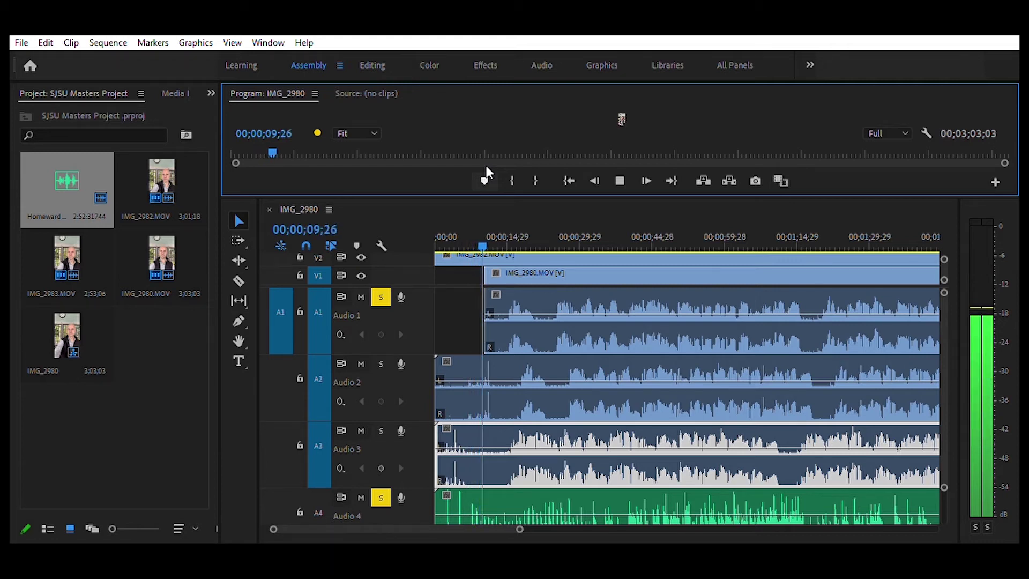
left_click(467, 230)
left_click(619, 180)
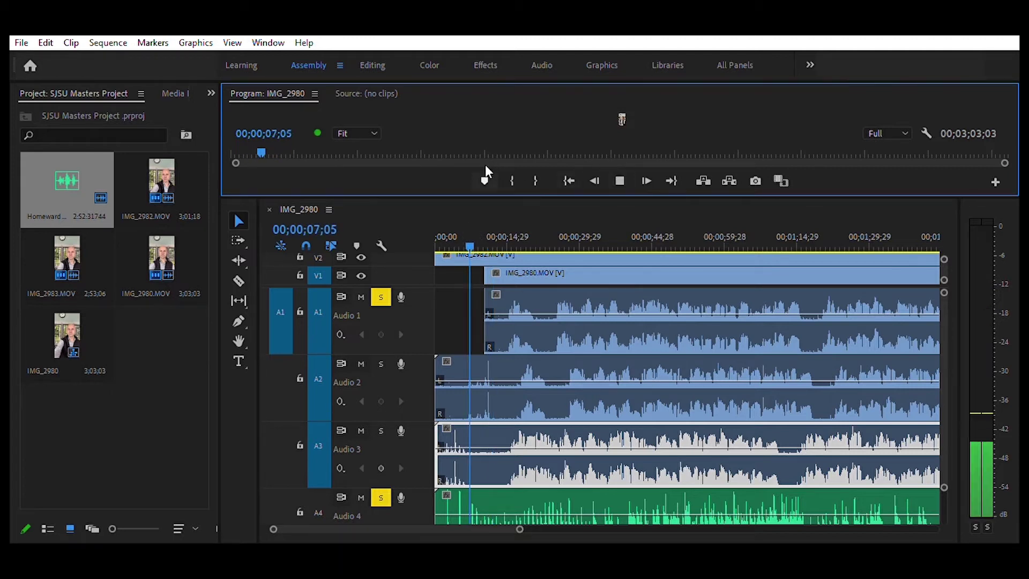
left_click(484, 181)
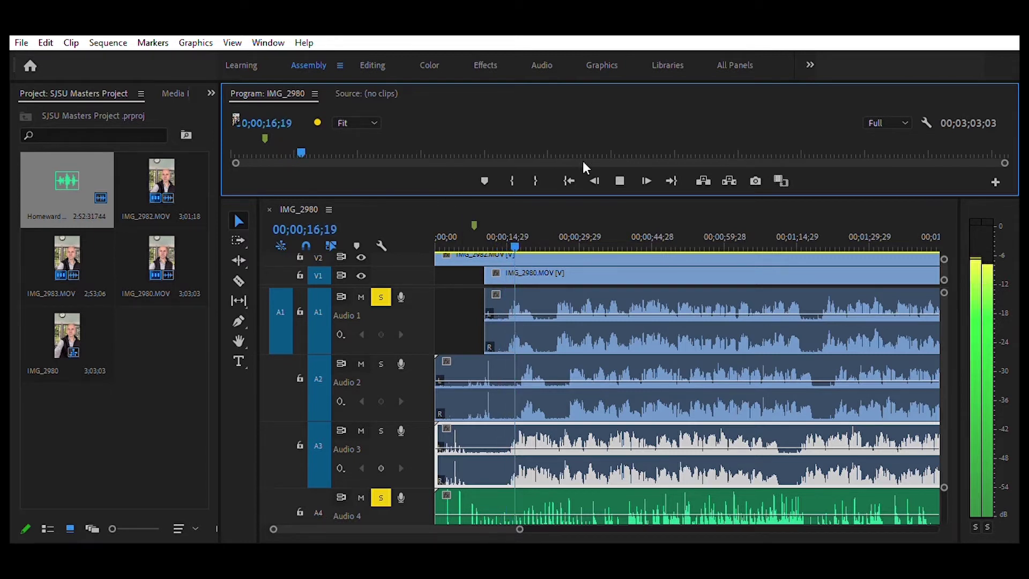
left_click(619, 172)
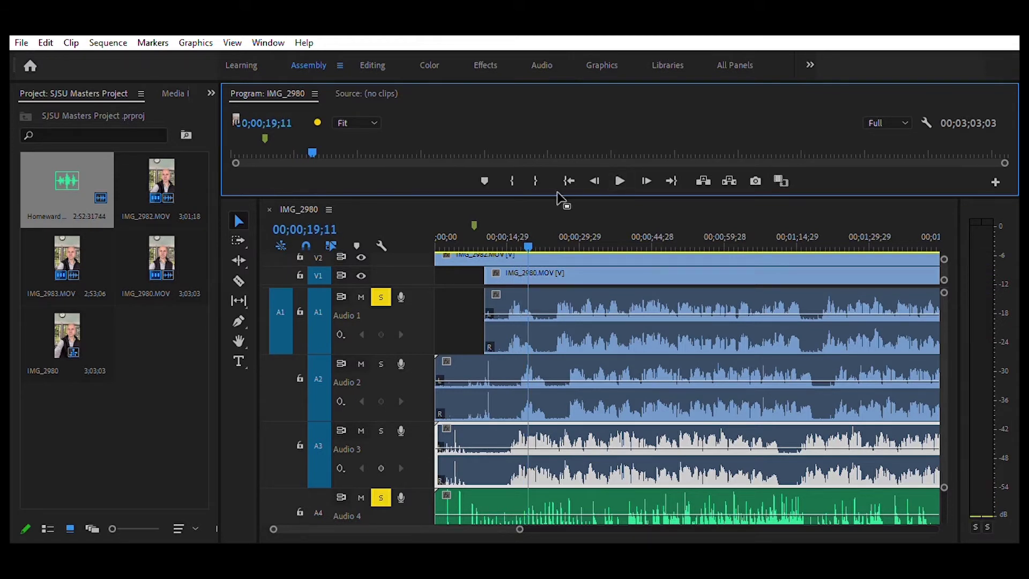
Move the trimmed IMG_2980.MOV clip about 5 seconds earlier and play it back against the piano
left_click_drag(548, 290, 524, 290)
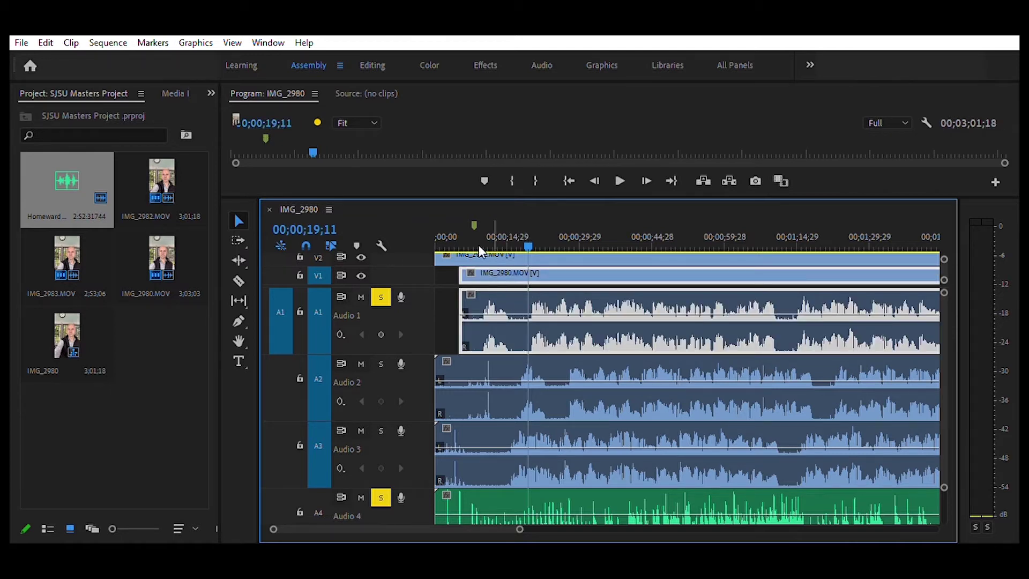
left_click(455, 236)
left_click(625, 178)
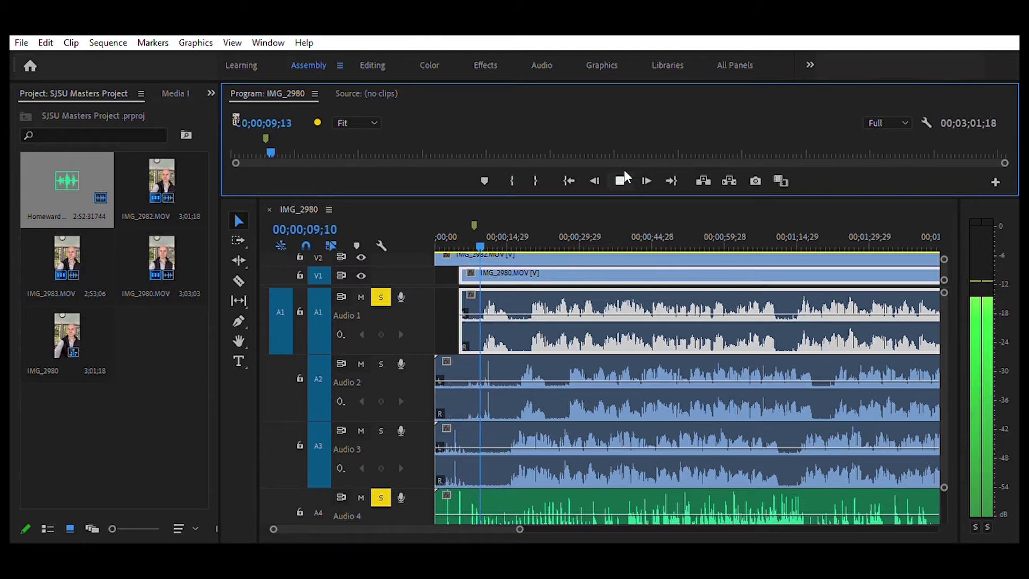
left_click(623, 179)
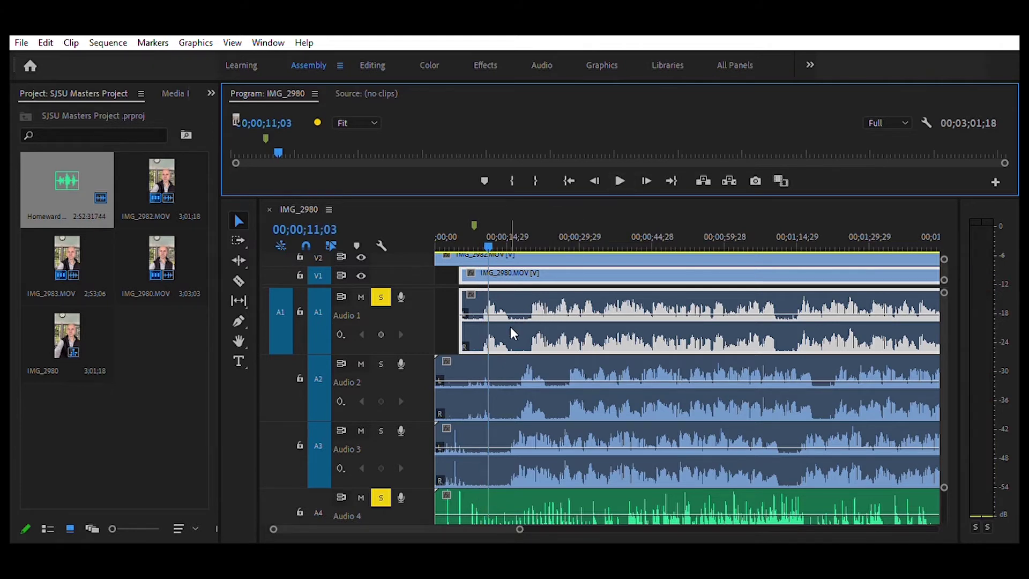
Examine the A1 vocal entry against the piano by repeatedly playing back the section around the 8-second marker
left_click_drag(528, 522, 471, 525)
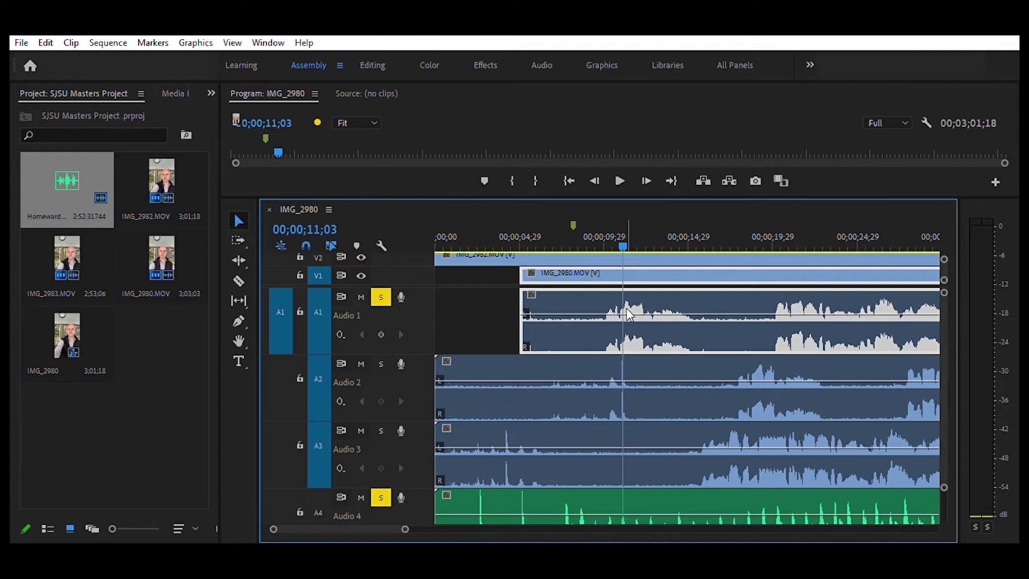
left_click(570, 228)
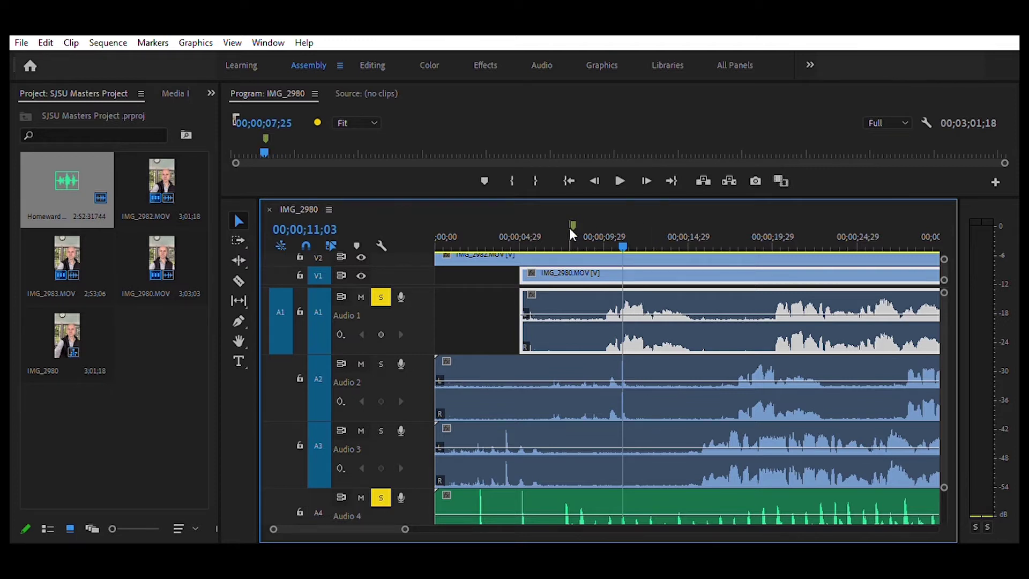
left_click(620, 172)
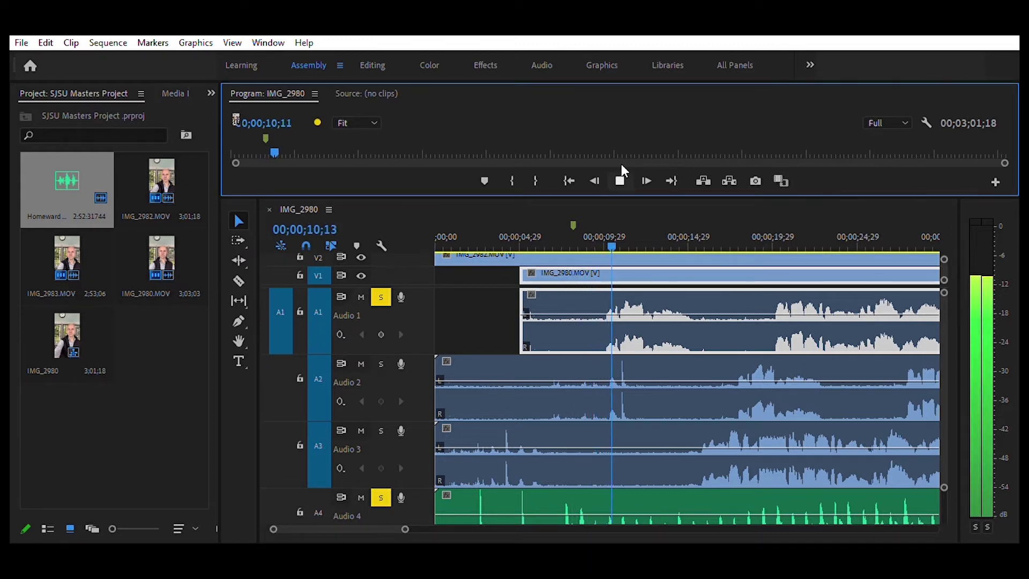
left_click(622, 172)
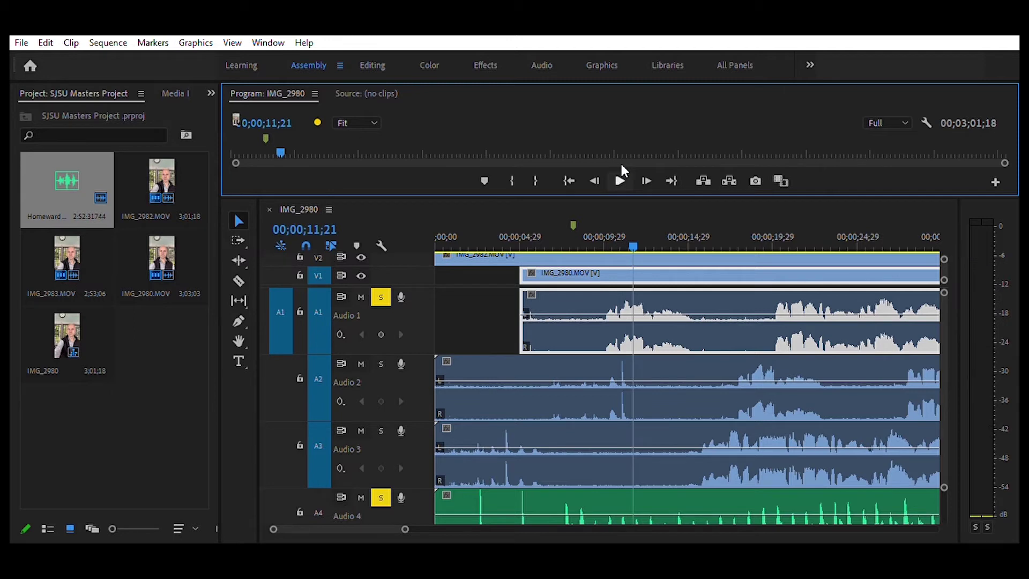
left_click(622, 171)
left_click(621, 171)
left_click(562, 226)
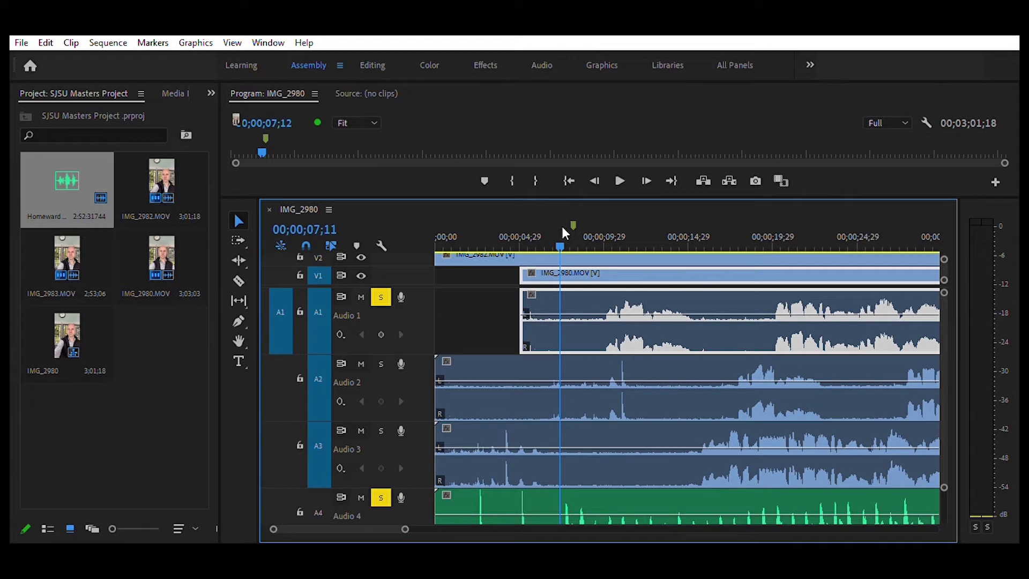
left_click(620, 181)
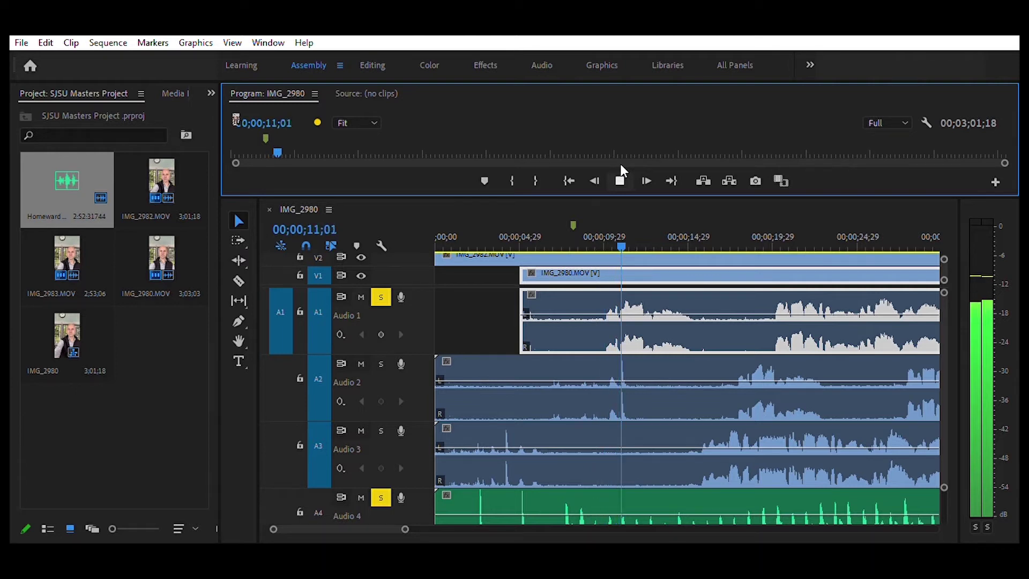
left_click(620, 180)
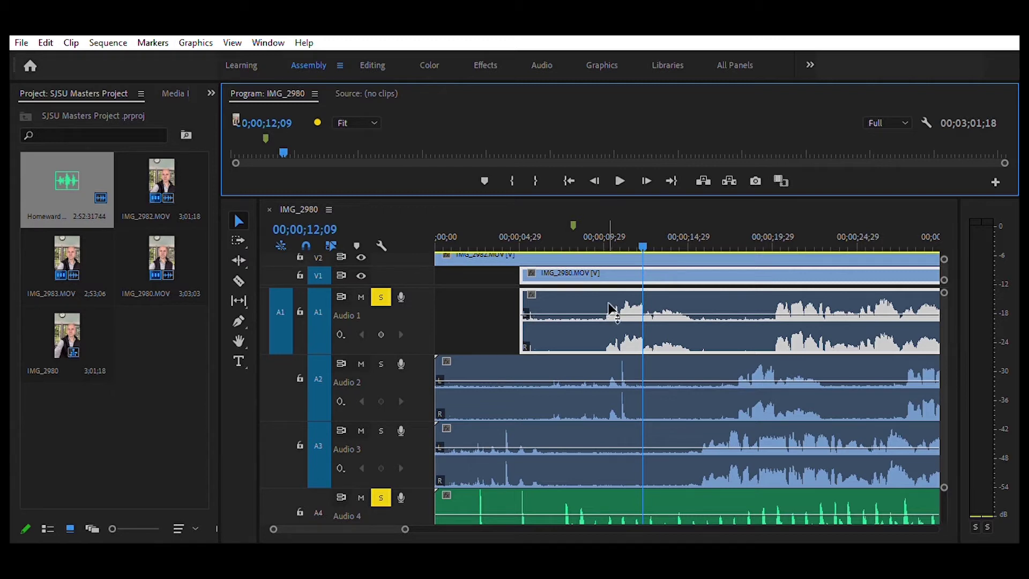
Raise the IMG_2980.MOV clip's audio level slightly, move the clip to start at about 00;00;07;08 and play it back
left_click_drag(611, 310, 608, 311)
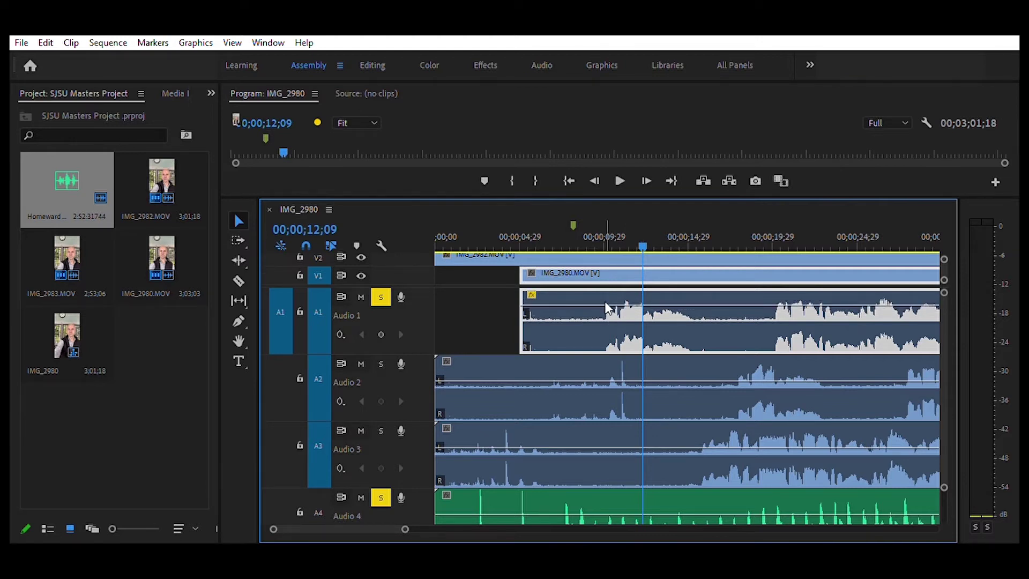
left_click_drag(606, 302, 651, 308)
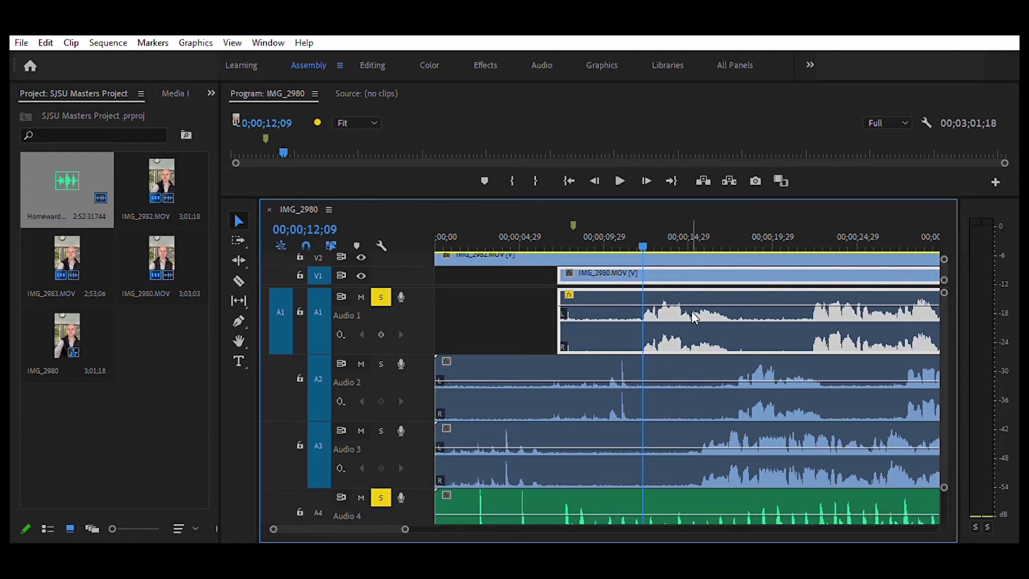
left_click(559, 227)
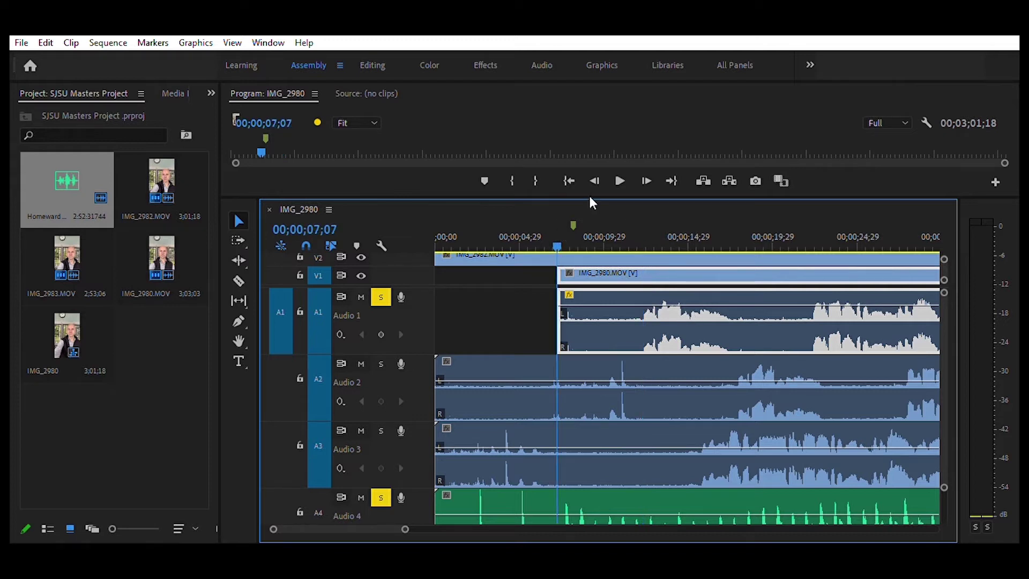
left_click(619, 177)
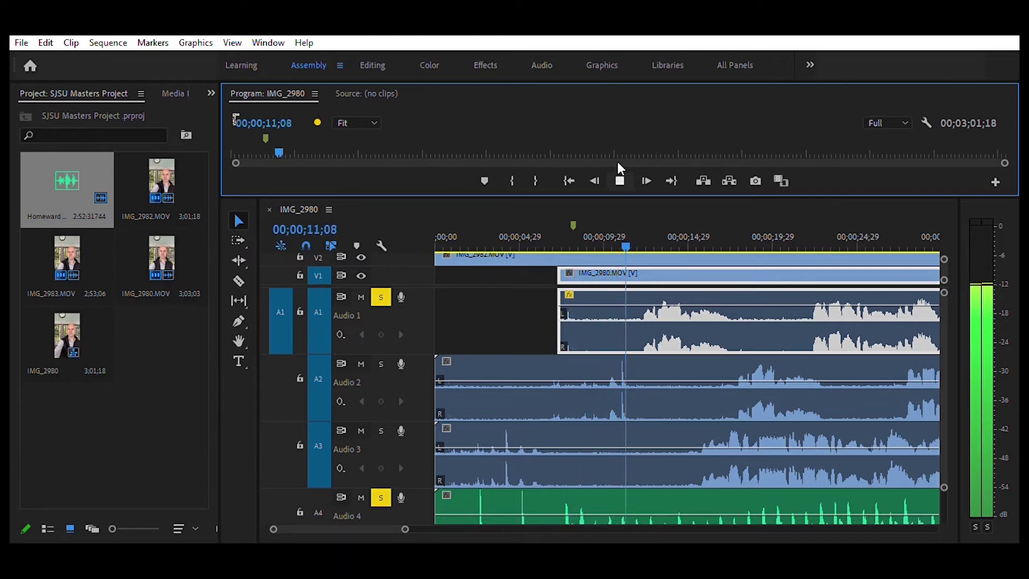
key("space")
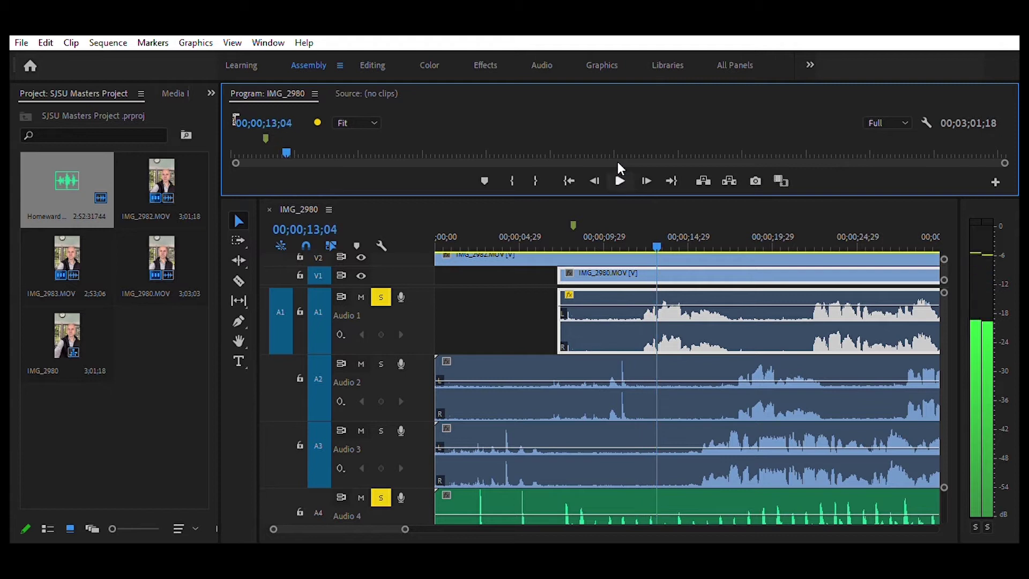
Shift the IMG_2980.MOV clip about half a second earlier and play back its vocal entry with the piano
left_click(644, 302)
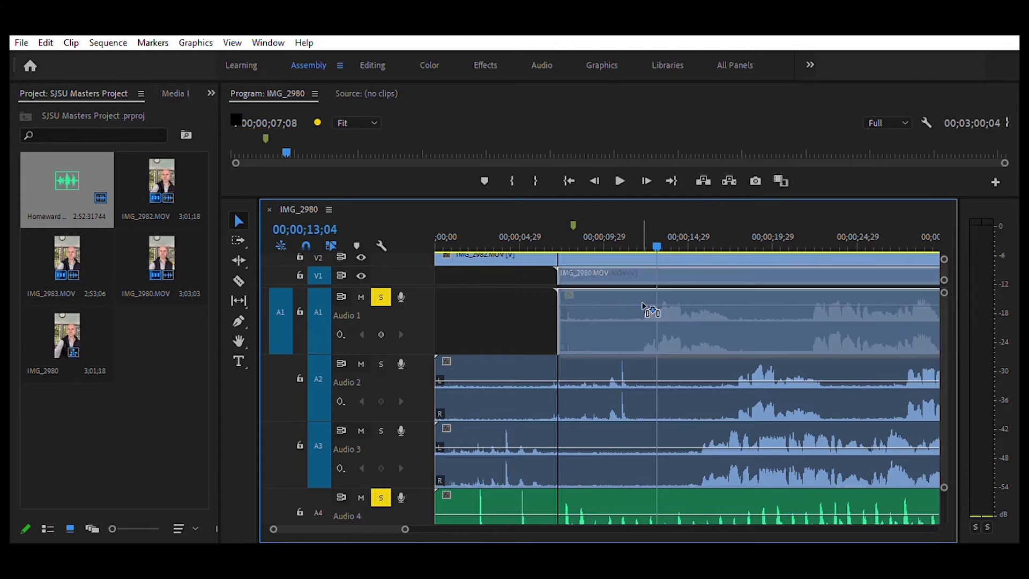
left_click_drag(643, 306, 635, 305)
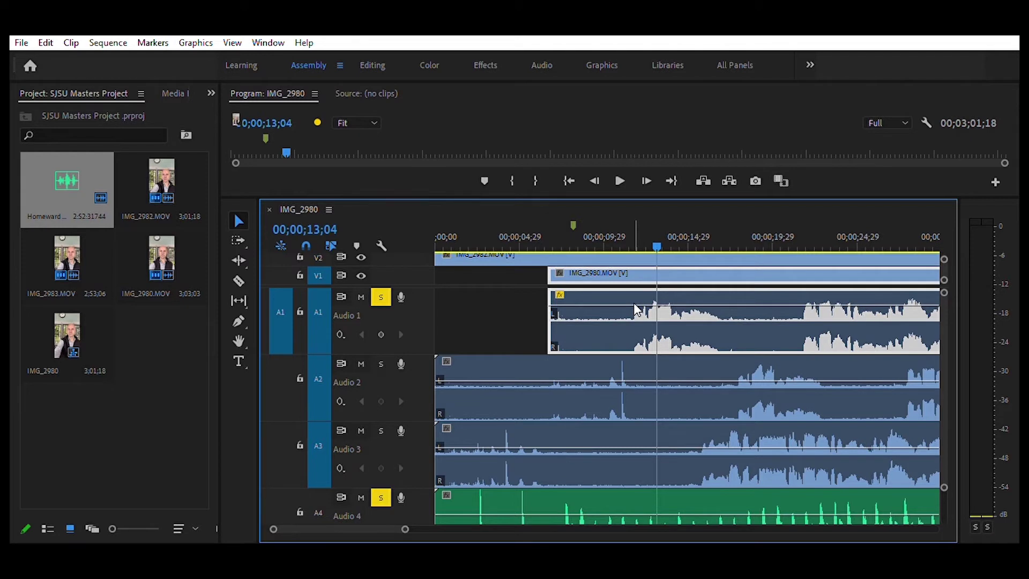
left_click(553, 238)
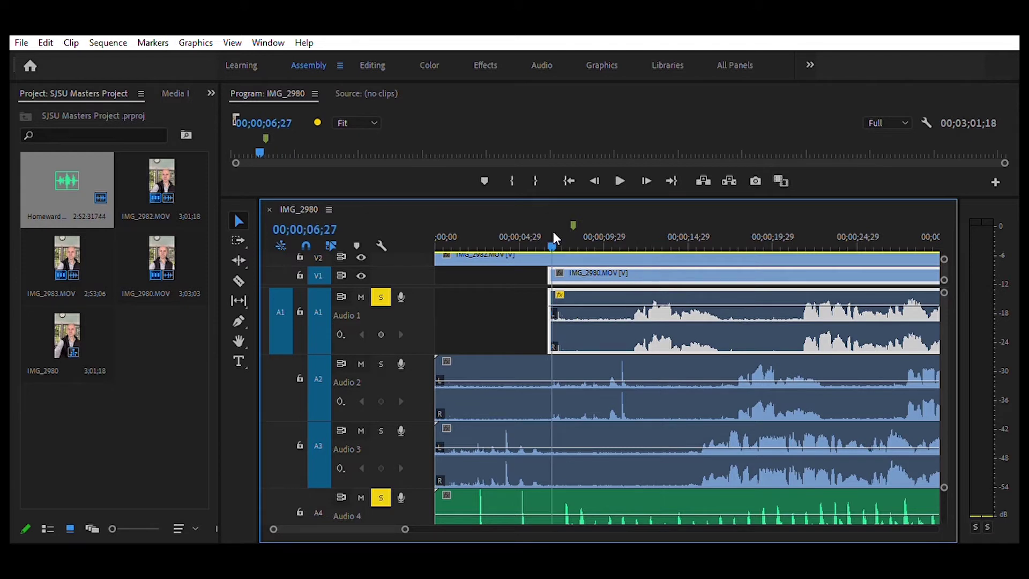
left_click(615, 171)
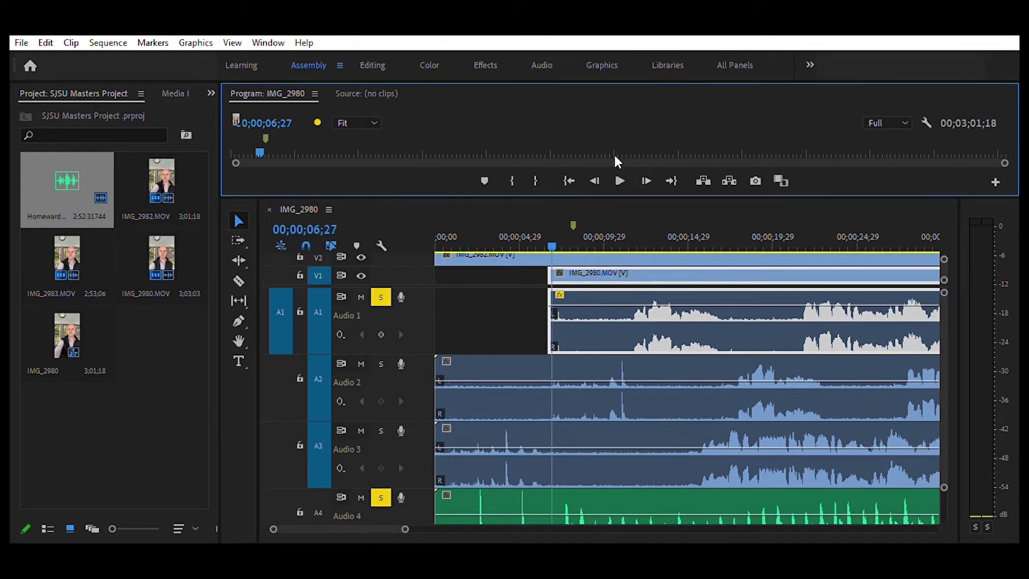
left_click(617, 164)
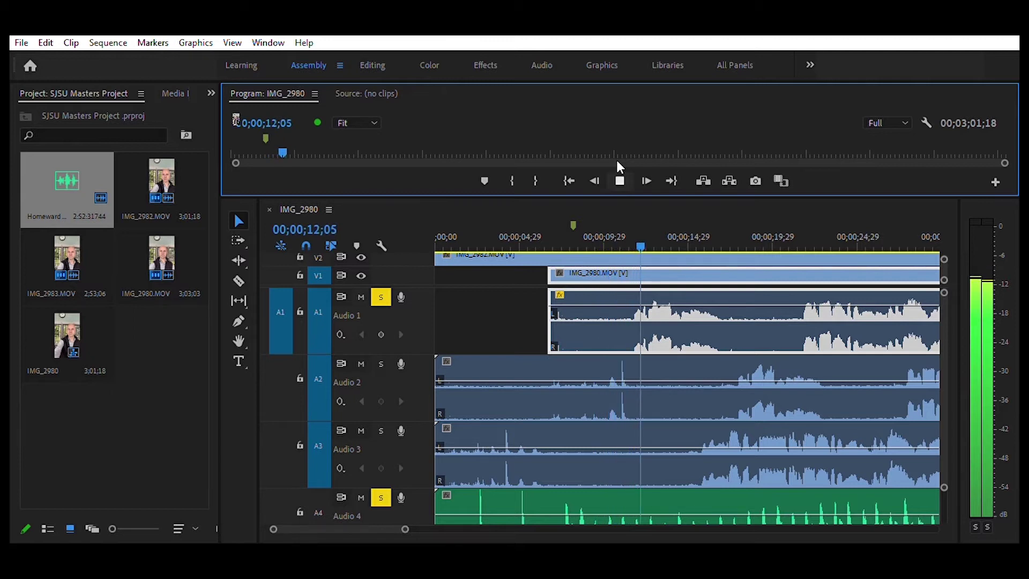
key("space")
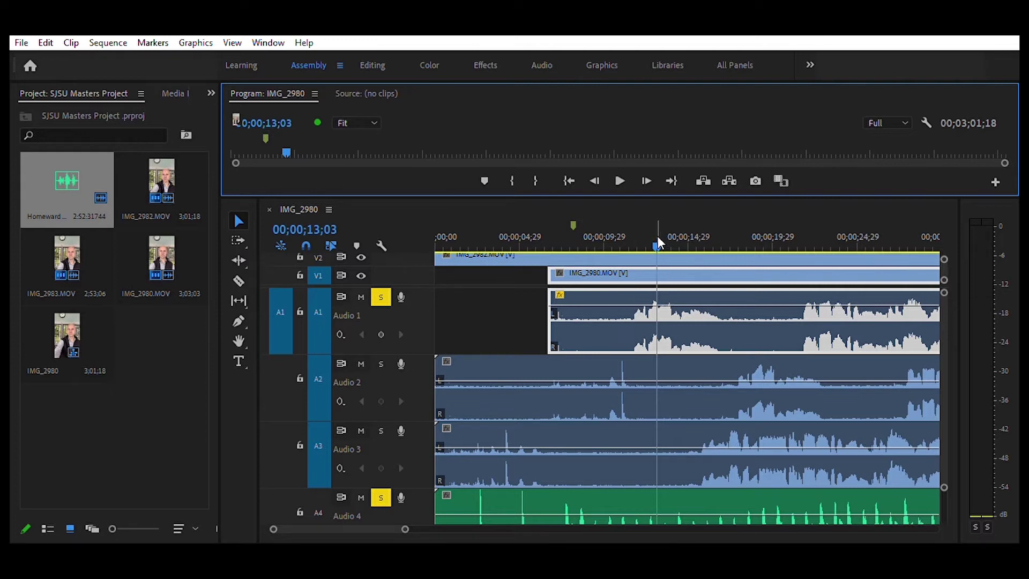
Add a sequence marker at 00;00;11;22, where the first vocal entry on A1 begins
left_click_drag(657, 234, 635, 241)
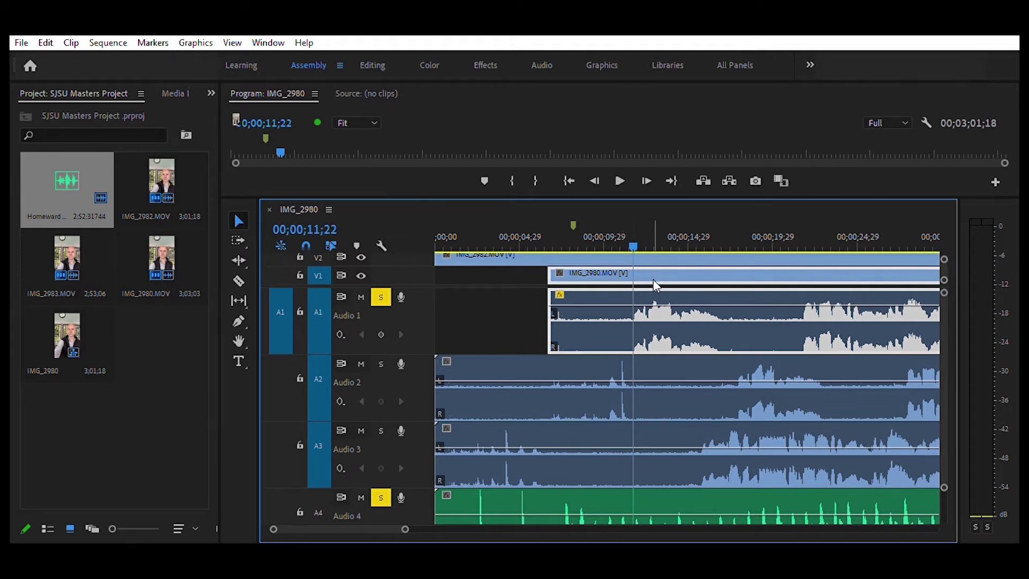
left_click(482, 164)
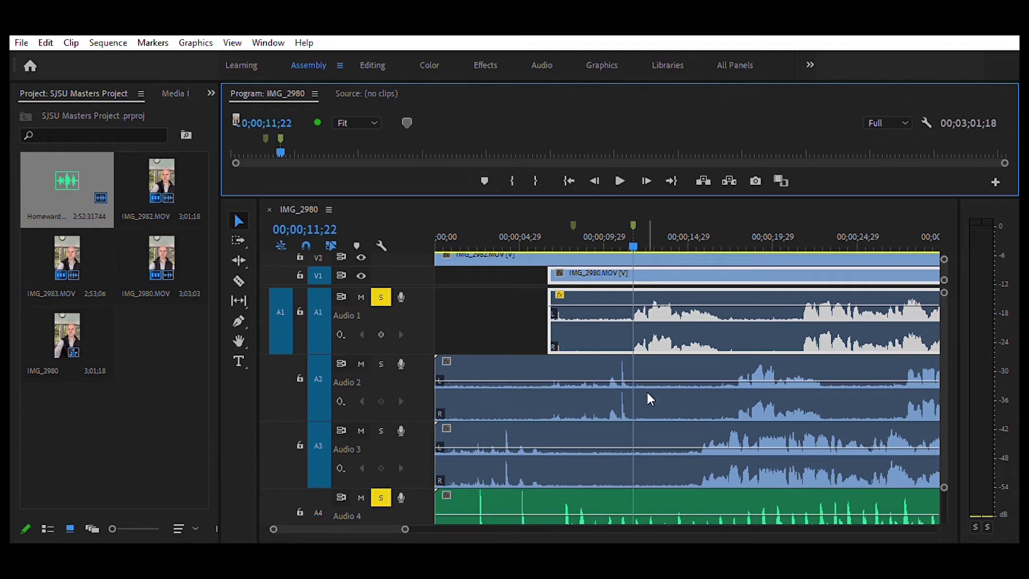
Trim the IMG_2982.MOV clip's start to match IMG_2980.MOV's start and move it earlier so its first vocal entry meets the 00;00;11;22 marker
left_click(447, 357)
left_click_drag(448, 358, 563, 364)
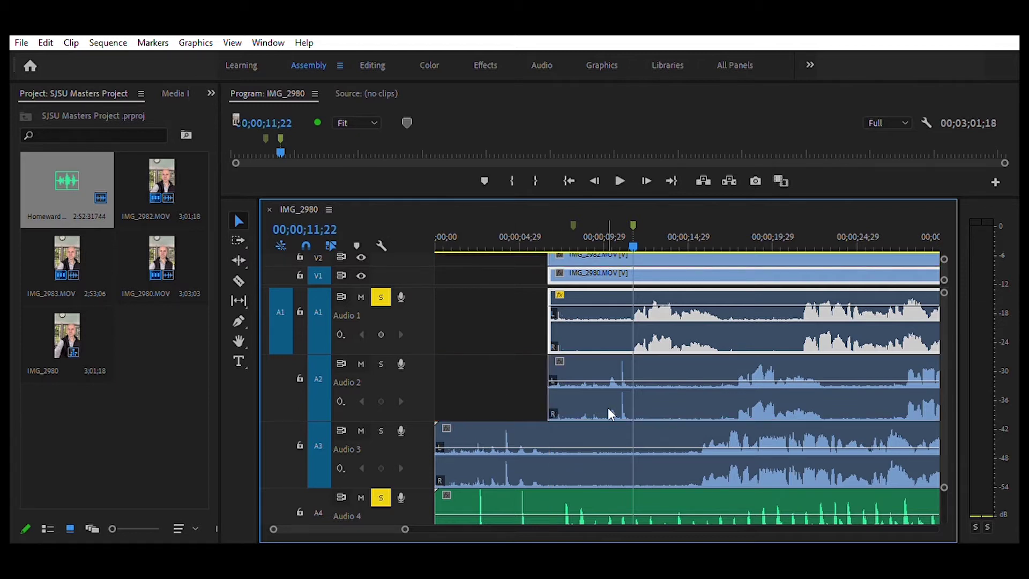
left_click_drag(743, 361, 641, 366)
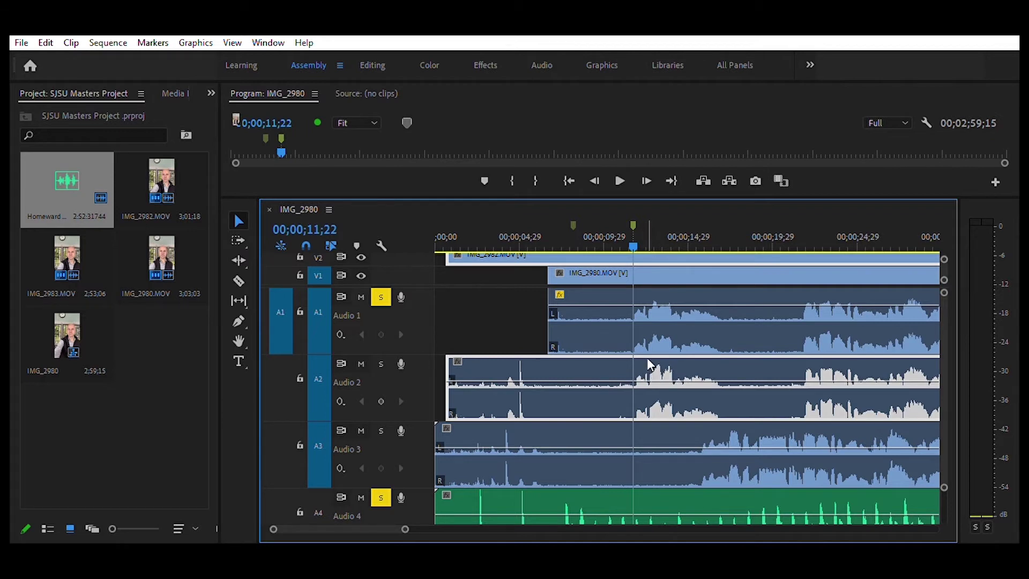
Fine-align the IMG_2982.MOV clip on A2 so its first vocal entry begins at the 00;00;11;22 marker
left_click_drag(645, 359, 639, 362)
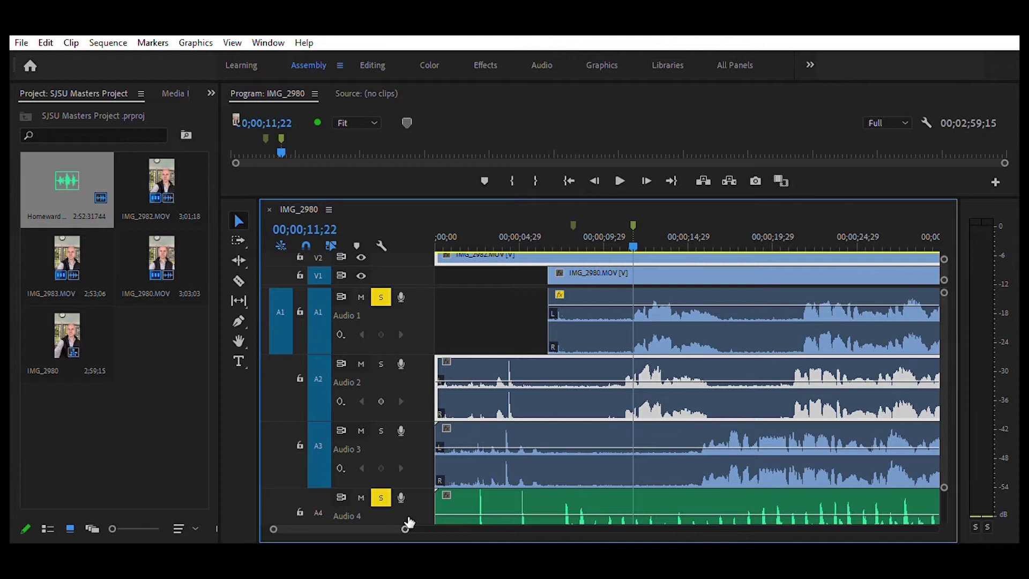
left_click_drag(405, 528, 392, 524)
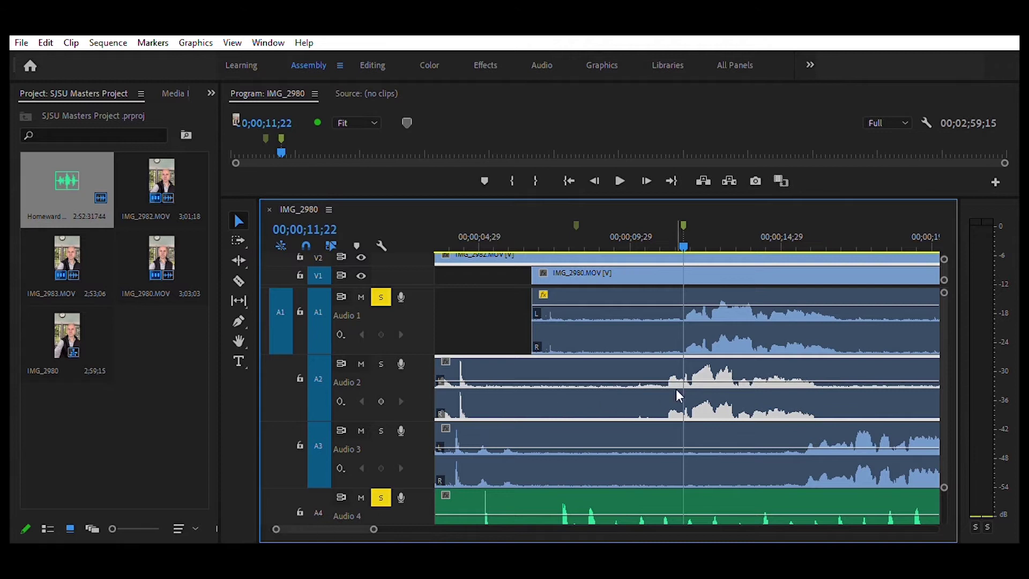
left_click_drag(638, 385, 653, 385)
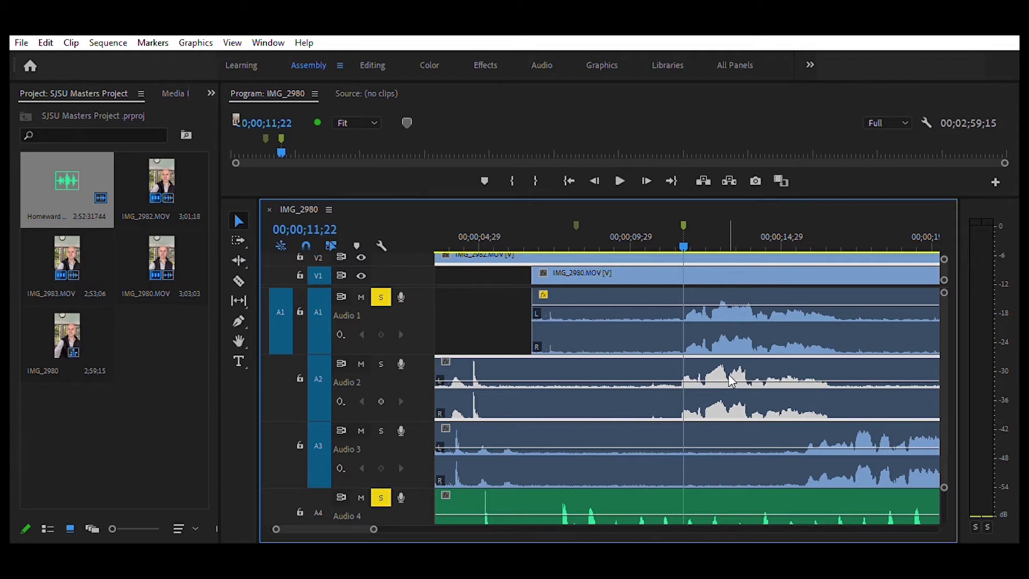
Solo A2 as well and play back the IMG_2980.MOV and IMG_2982.MOV vocal entries together with the piano
left_click(547, 231)
left_click(619, 171)
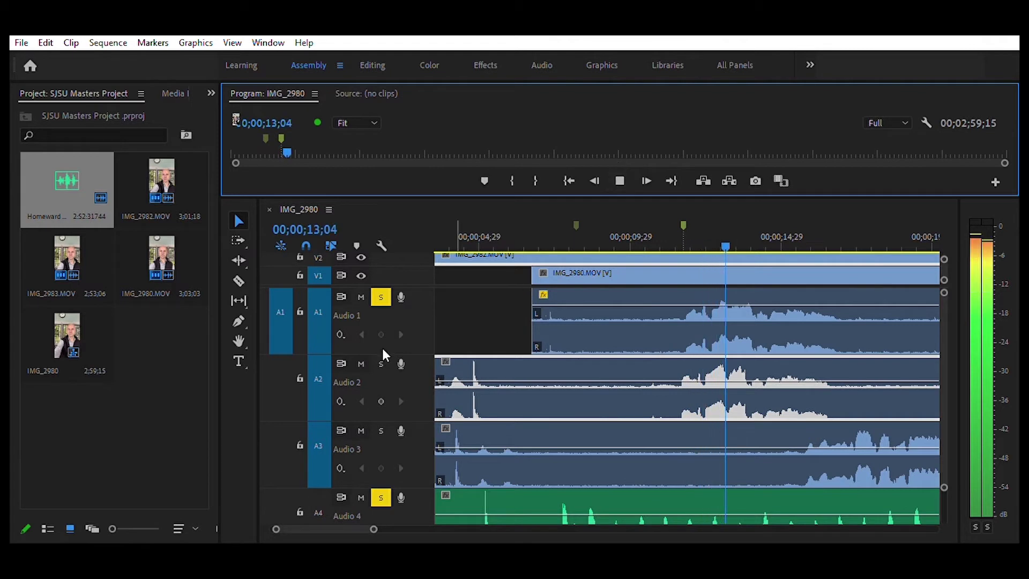
left_click(380, 364)
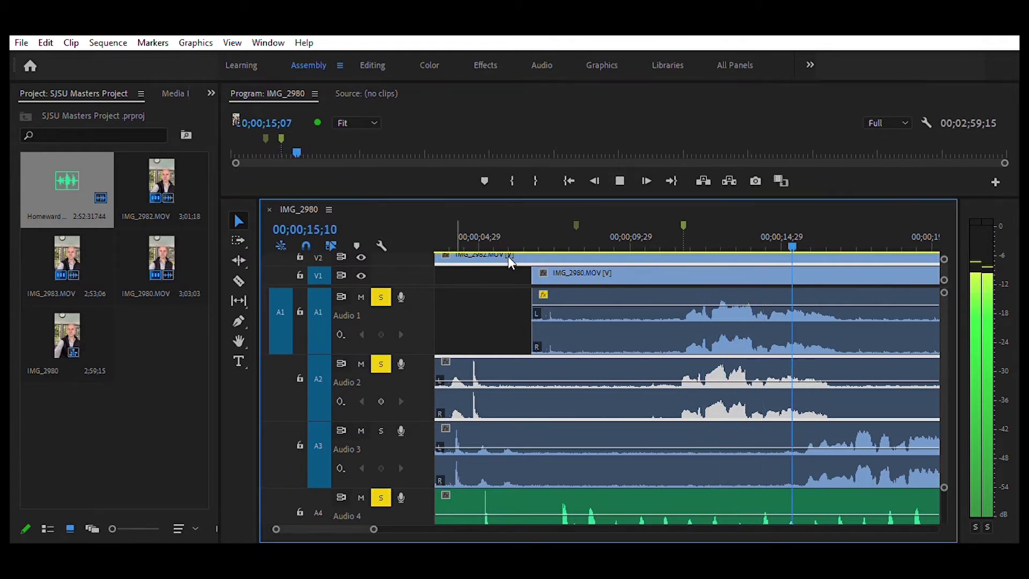
left_click(620, 180)
left_click(562, 234)
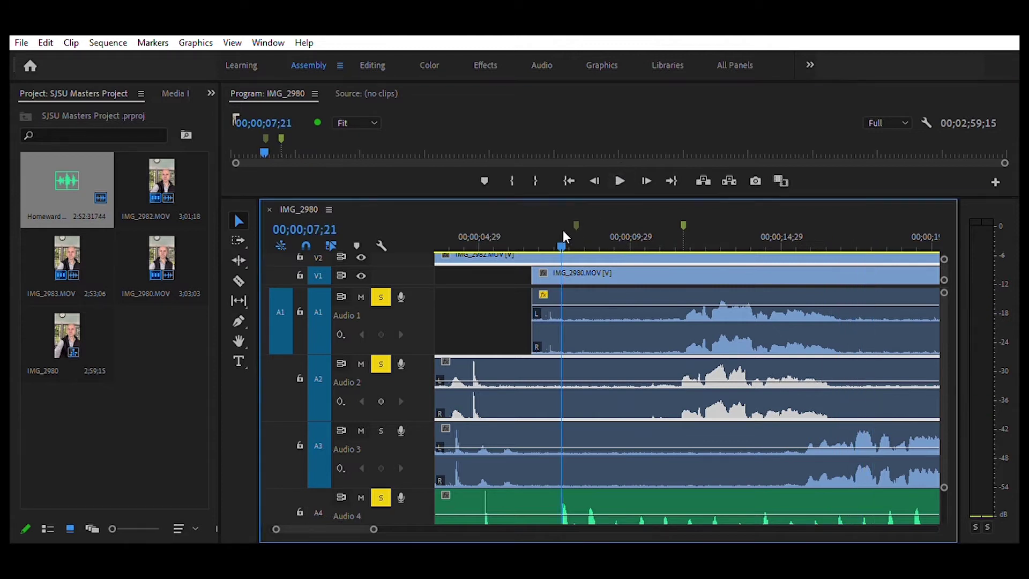
left_click(620, 181)
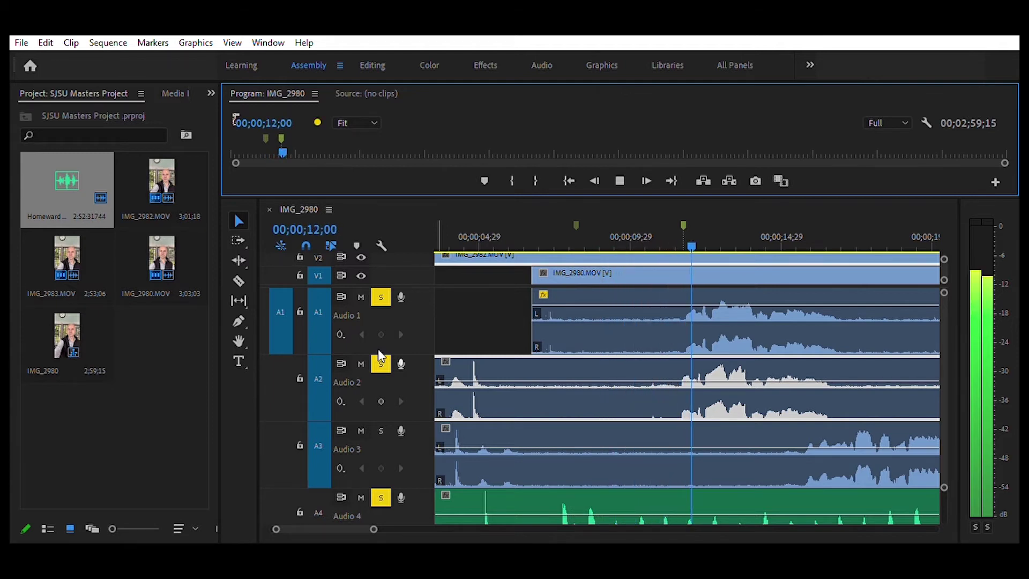
left_click(619, 180)
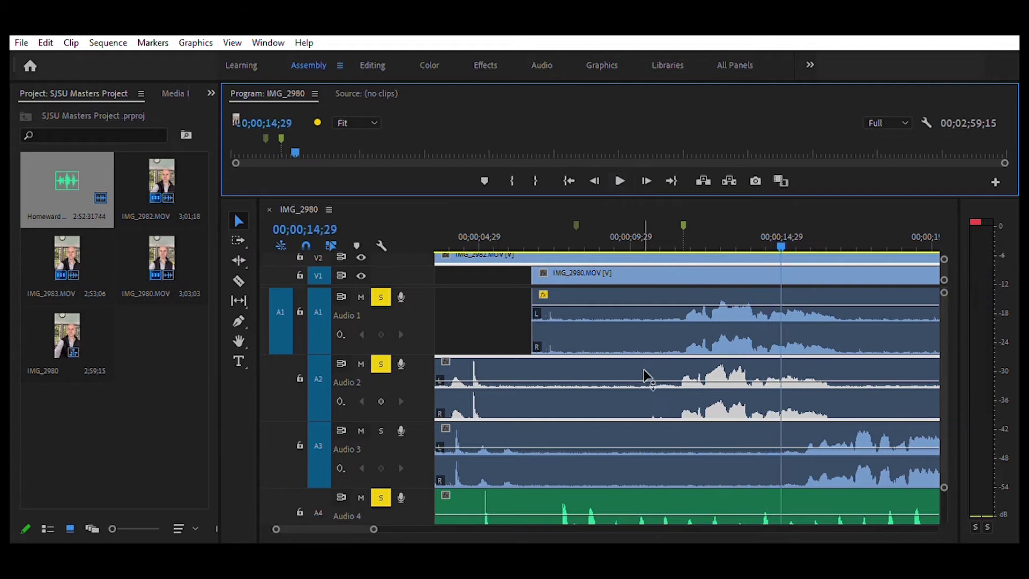
Shift the IMG_2982.MOV clip about a third of a second later and play back the vocal entry
left_click(686, 360)
left_click_drag(690, 359, 693, 359)
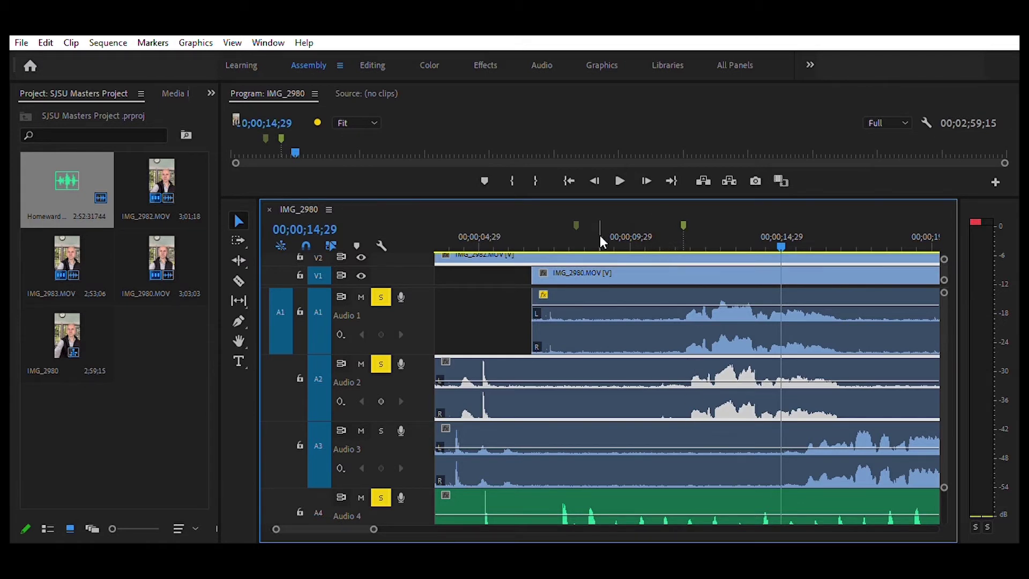
left_click(639, 223)
left_click(619, 179)
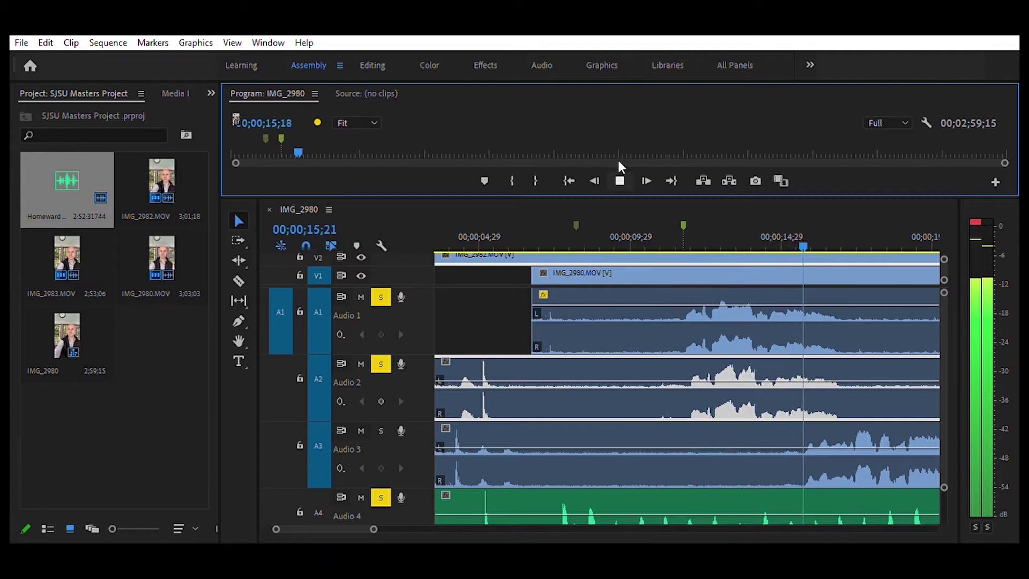
key("space")
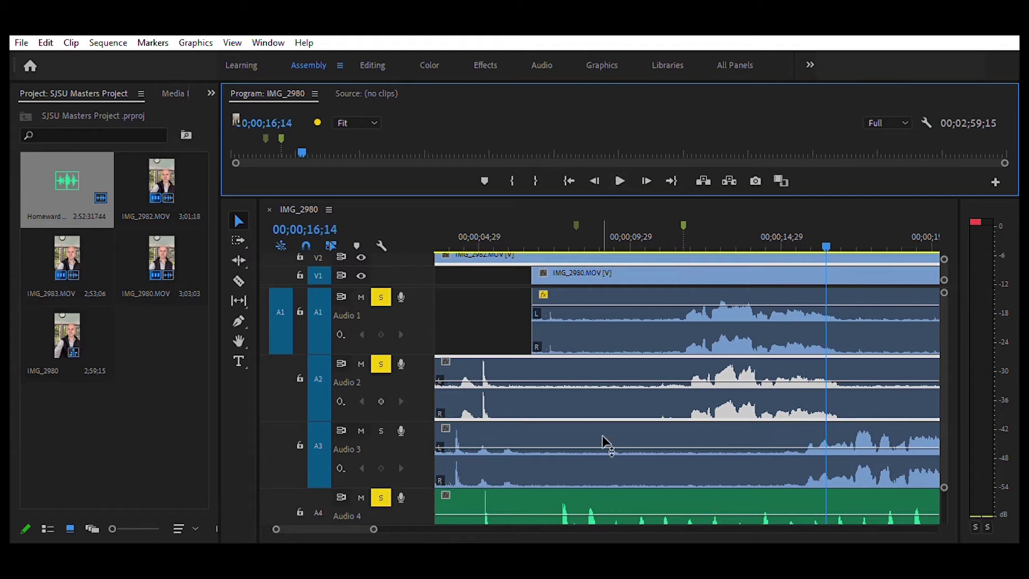
Move the IMG_2982.MOV clip about 0.2 seconds earlier to match the A1 vocal entry, and play back the alignment
left_click_drag(375, 528, 367, 523)
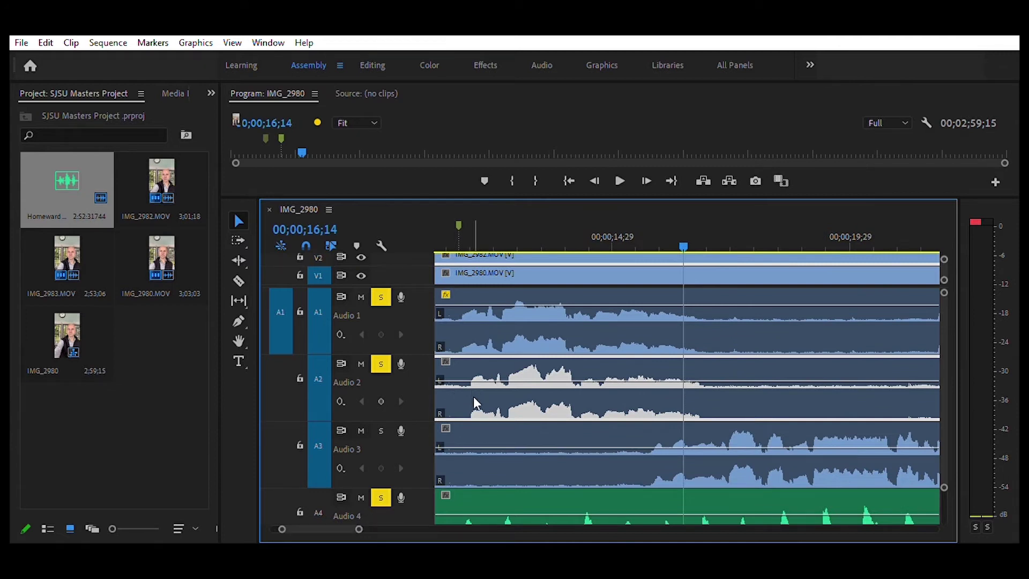
left_click_drag(469, 397, 465, 397)
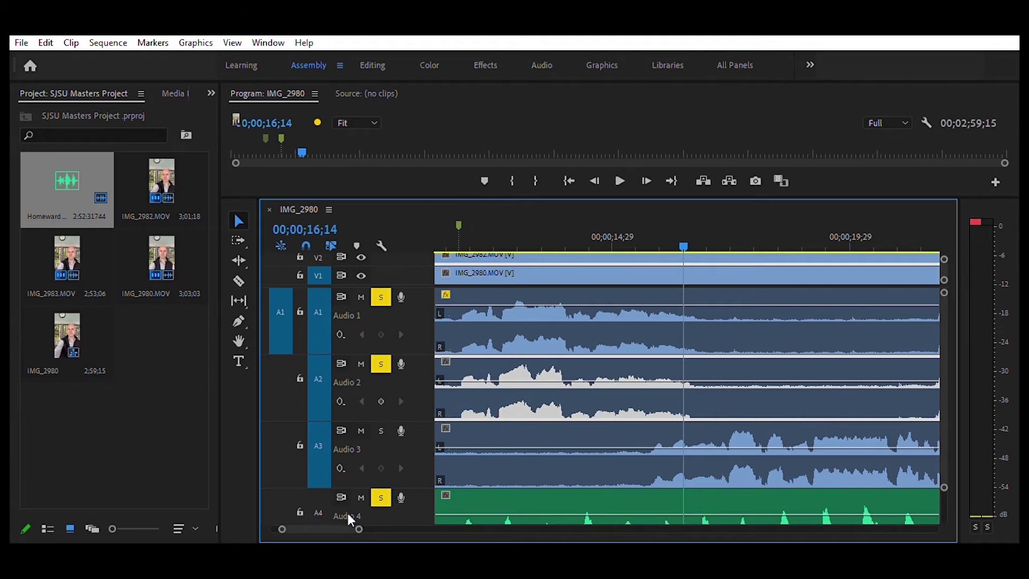
scroll(345, 510, "up", 3)
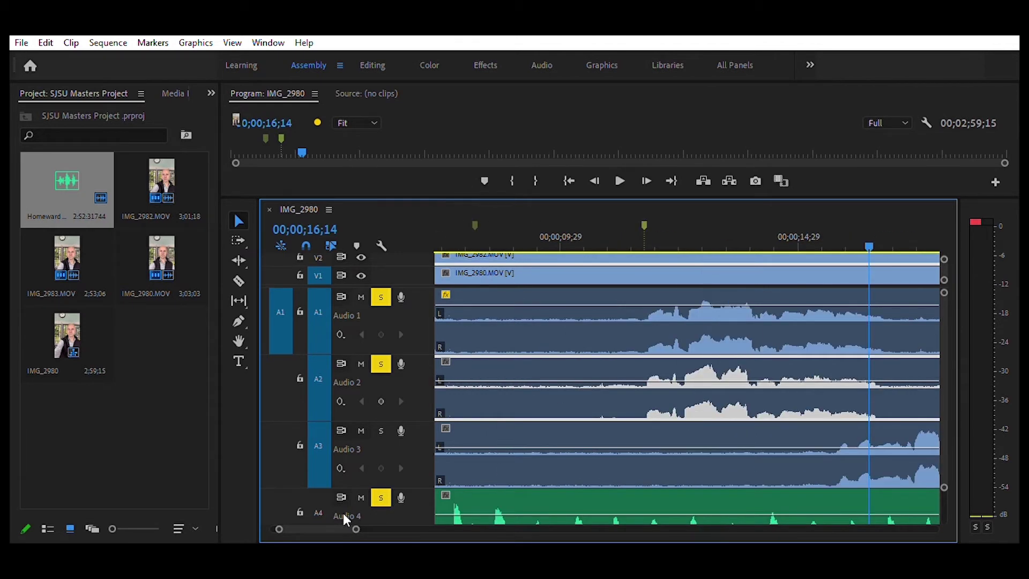
left_click(542, 225)
left_click(619, 178)
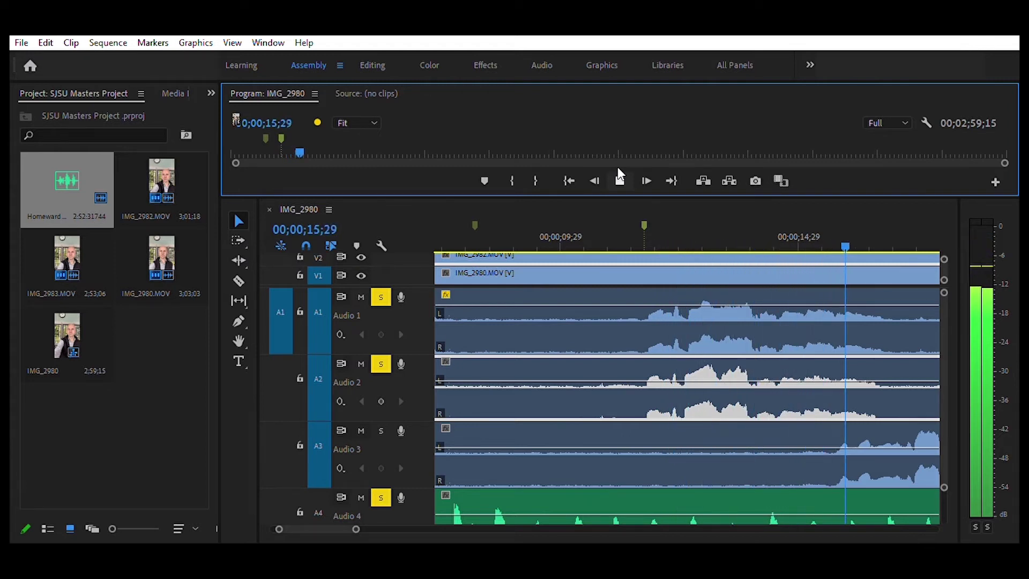
left_click(620, 176)
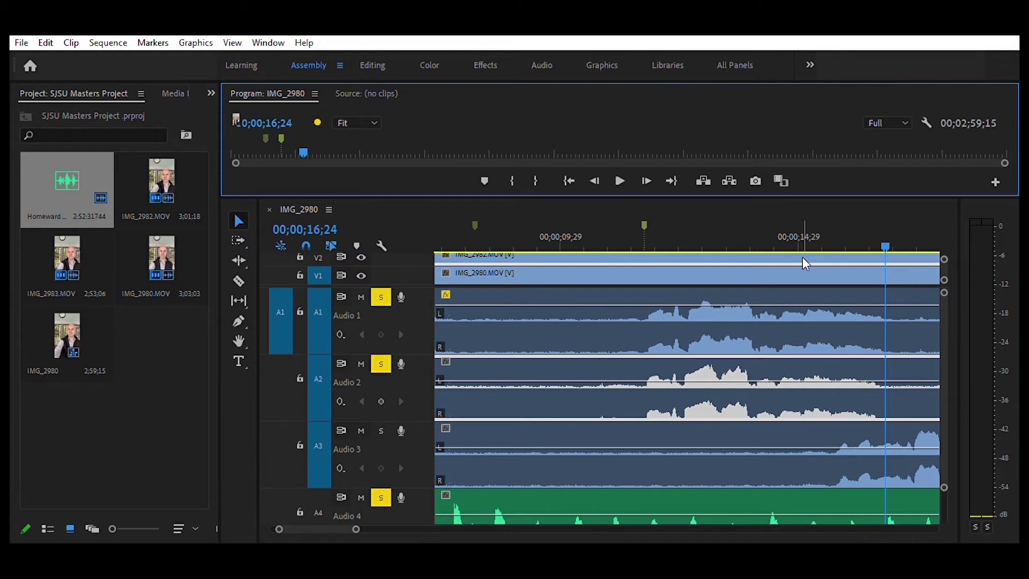
left_click(470, 237)
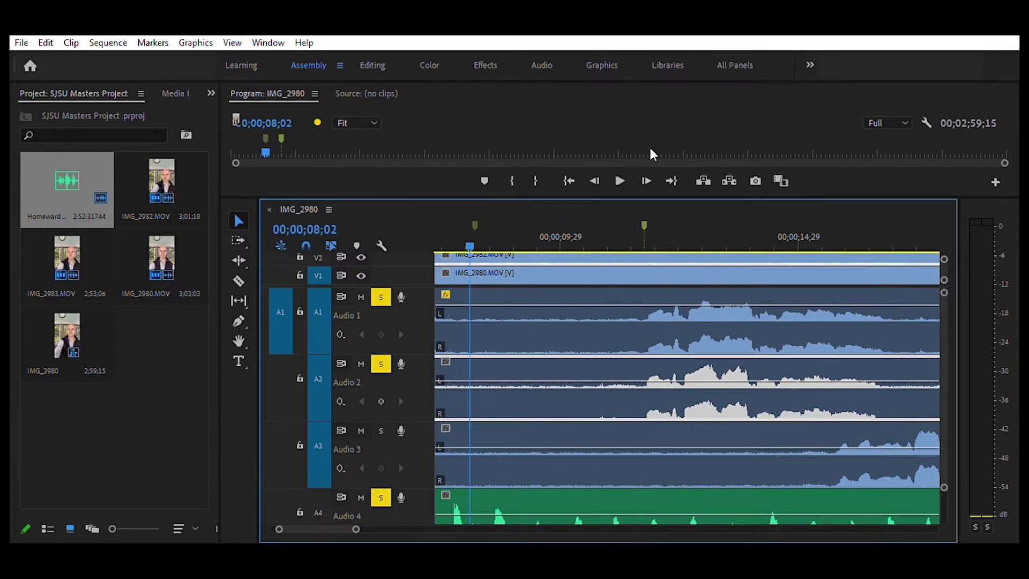
left_click(620, 177)
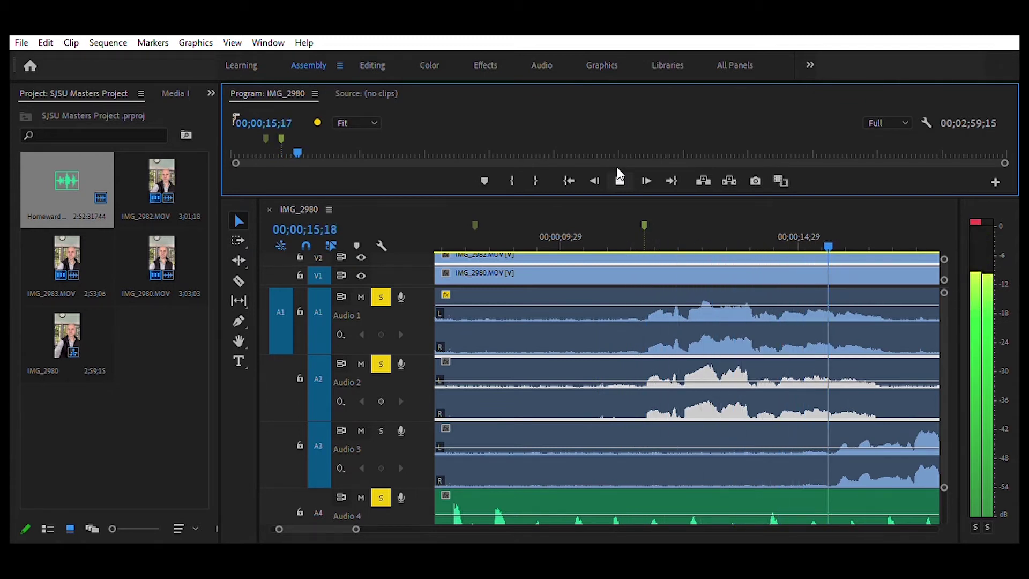
left_click(619, 176)
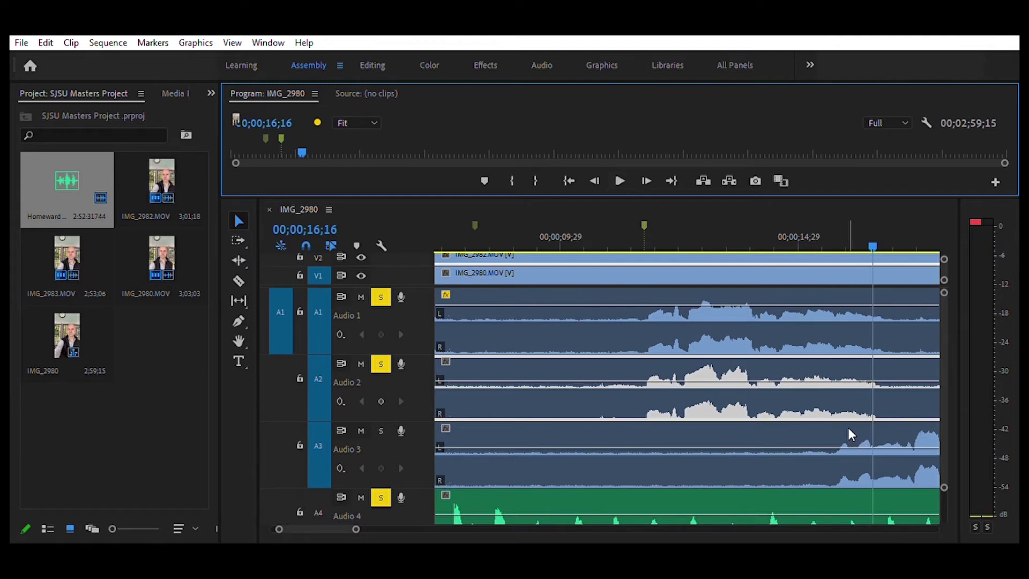
Solo A3, move its vocal clip later so the first entry starts at about 00;00;16;16, and play it back
left_click(376, 412)
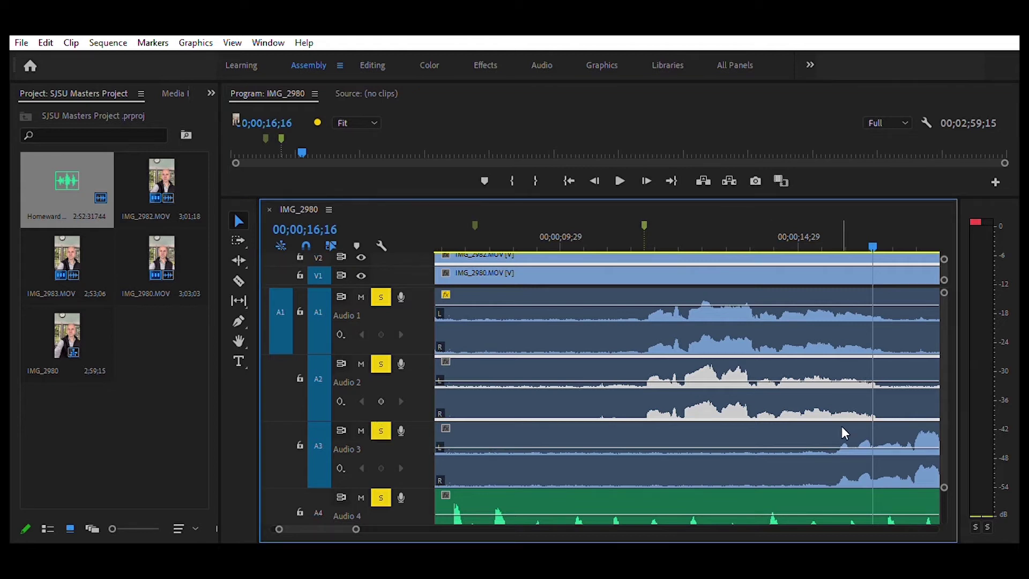
left_click_drag(842, 432, 878, 429)
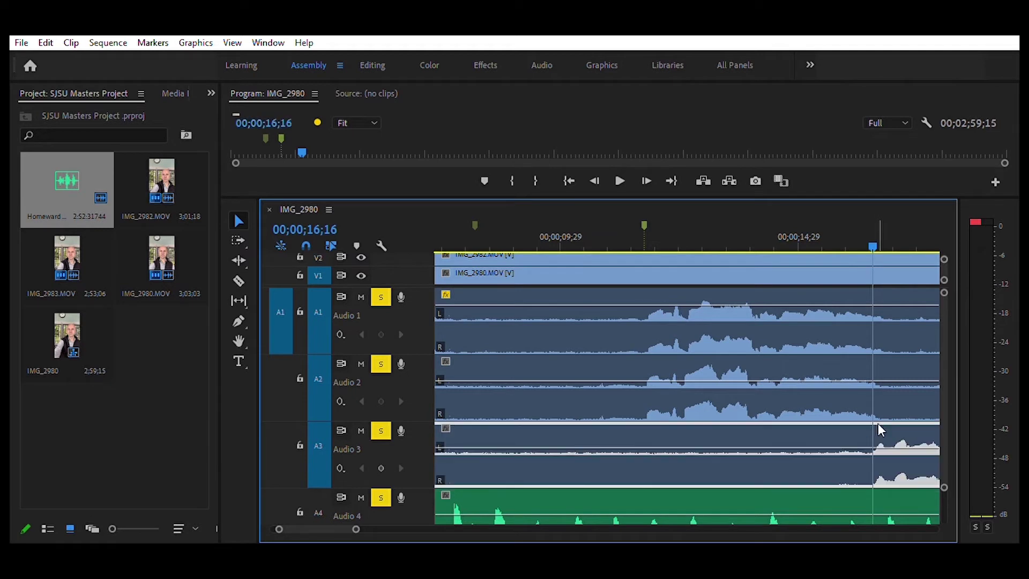
left_click(766, 227)
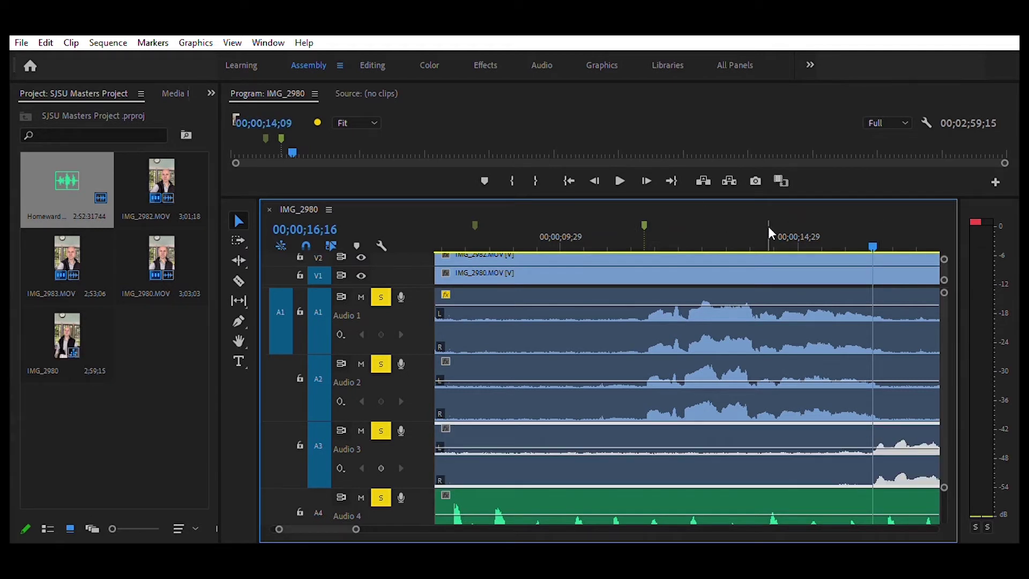
left_click(622, 180)
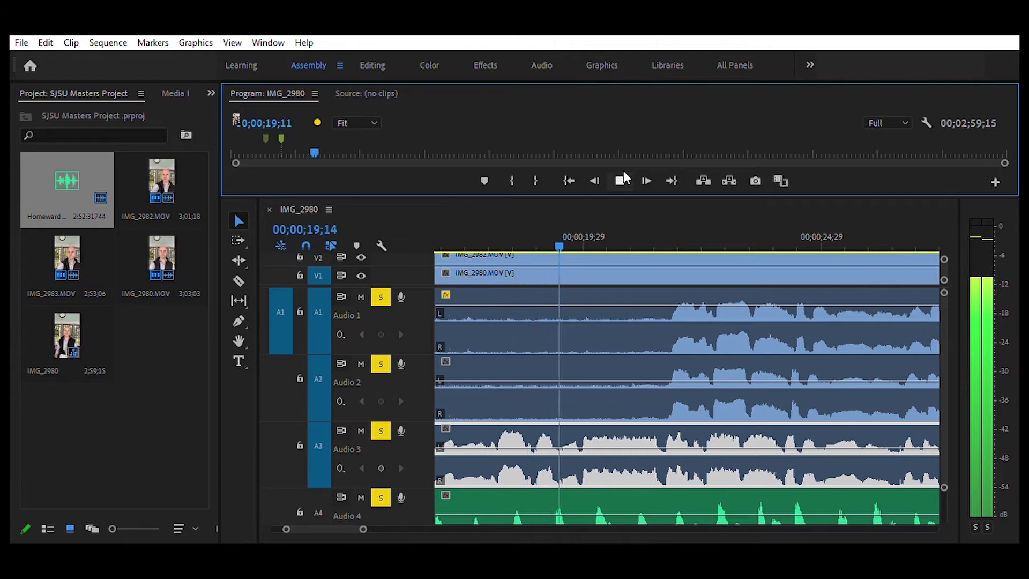
left_click(622, 172)
Raise the A3 vocal clip's audio level and shift the clip about 0.2 seconds later
left_click(582, 443)
left_click_drag(580, 446, 584, 434)
left_click_drag(567, 441, 571, 441)
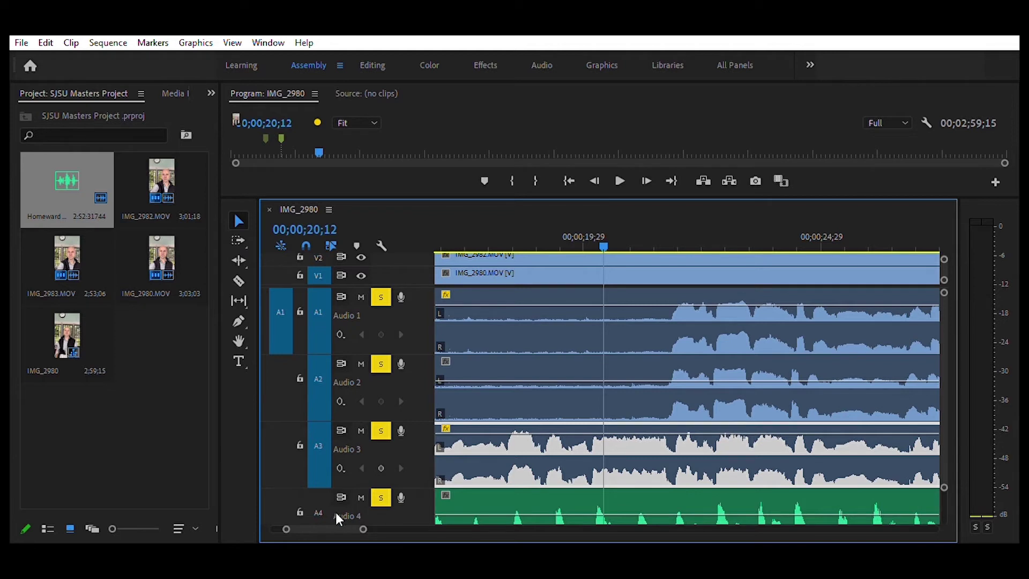
Play back all three vocal takes with the piano up to about 00;00;37;25 to check their synchronisation
key("backslash")
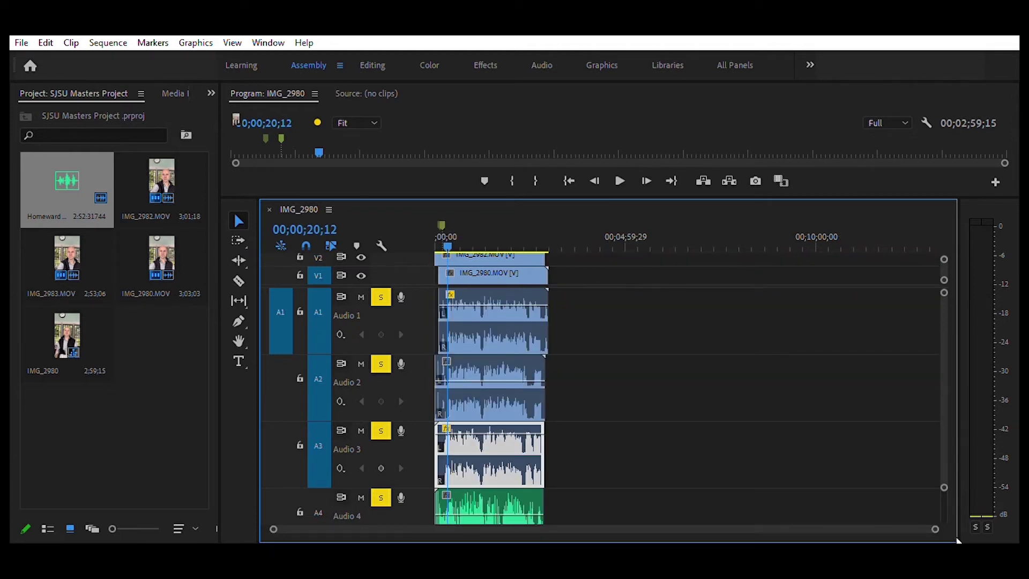
left_click_drag(935, 529, 614, 534)
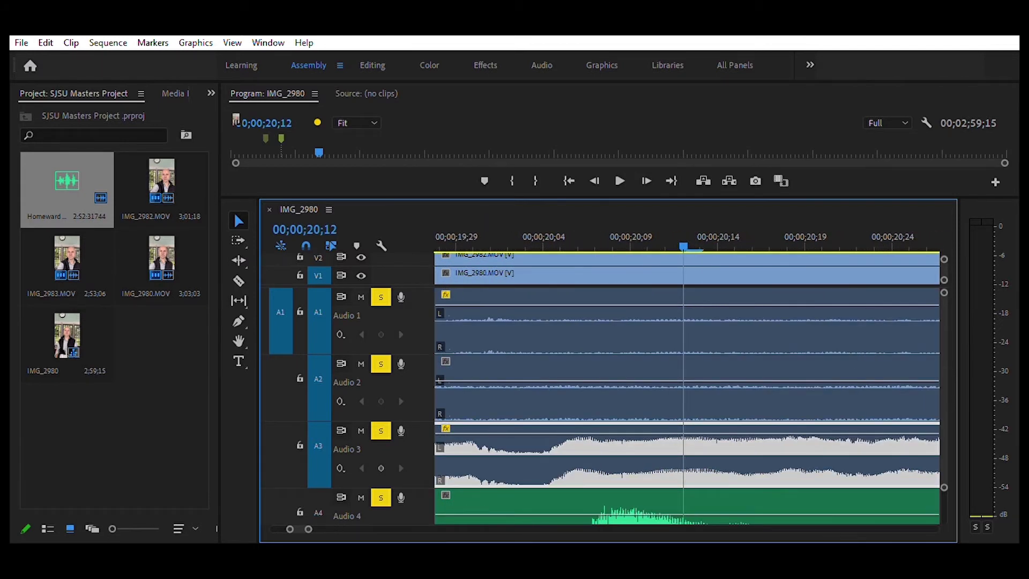
left_click(479, 236)
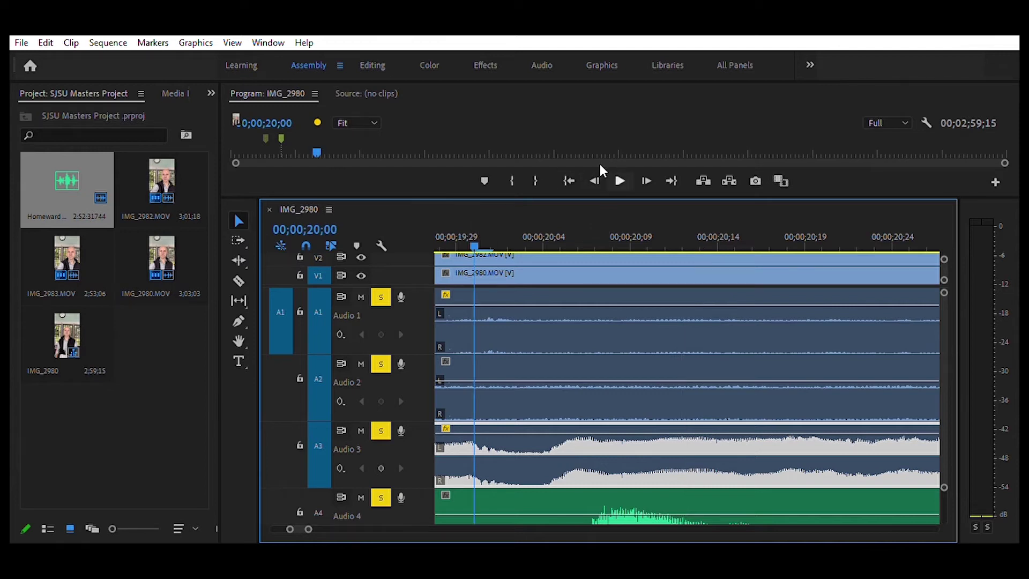
left_click(571, 177)
left_click(748, 227)
left_click(619, 180)
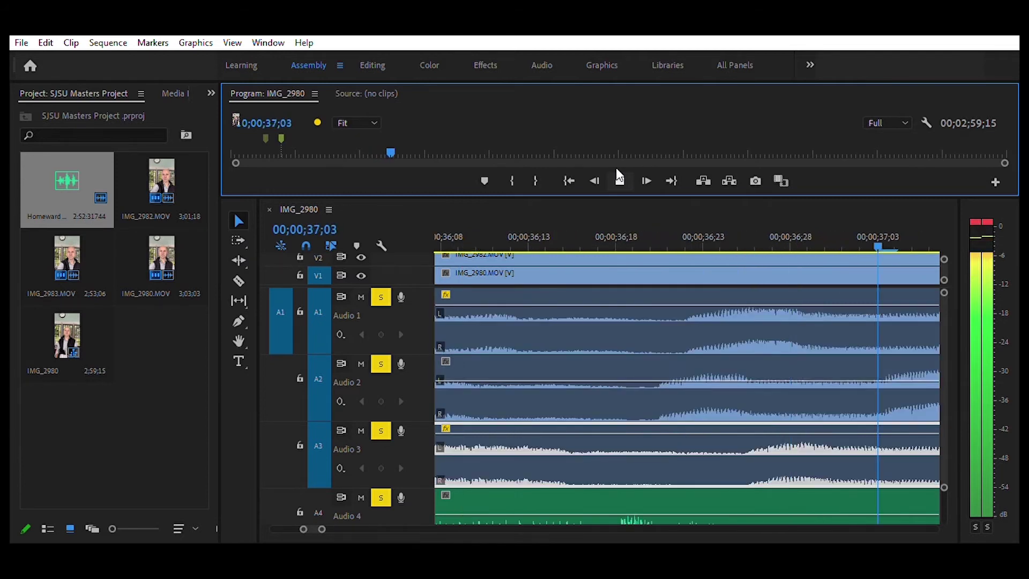
left_click(618, 177)
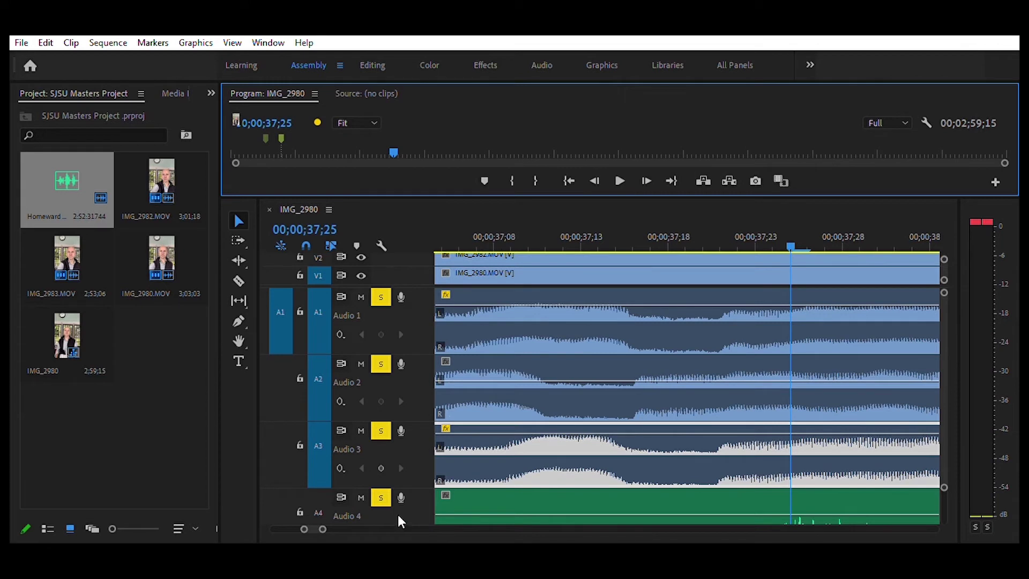
Balance the vocal clips' audio levels by lowering A3 slightly, raising A2 and fine-tuning A1
left_click_drag(324, 529, 410, 526)
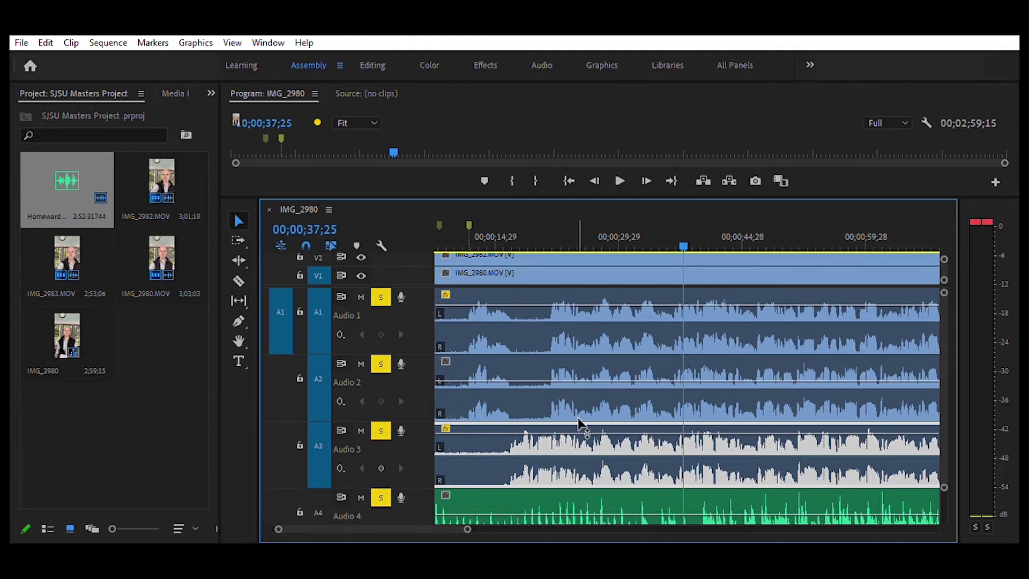
left_click_drag(578, 419, 578, 426)
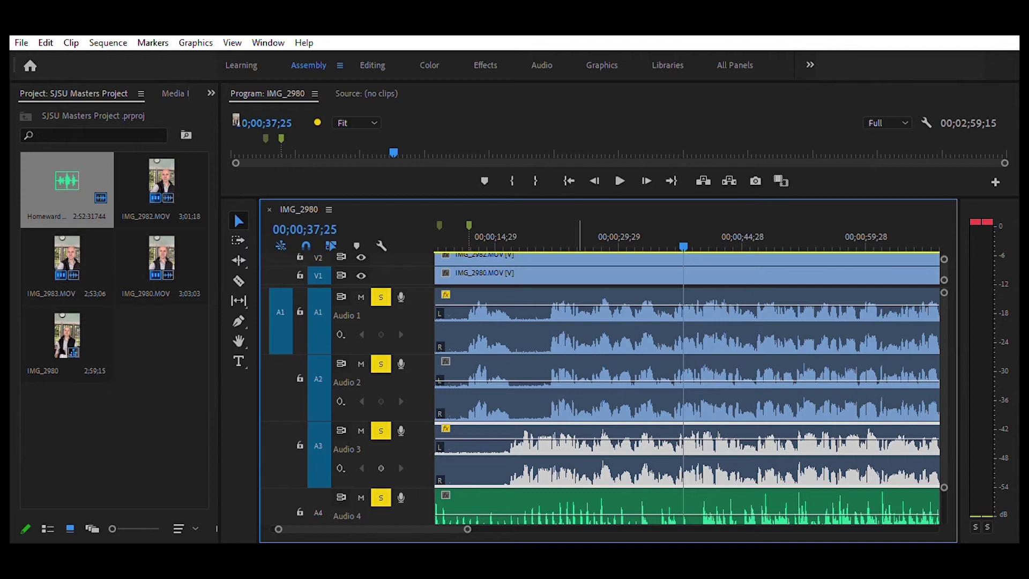
mouse_move(566, 365)
left_mouse_down()
mouse_move(566, 356)
mouse_move(571, 371)
left_mouse_up()
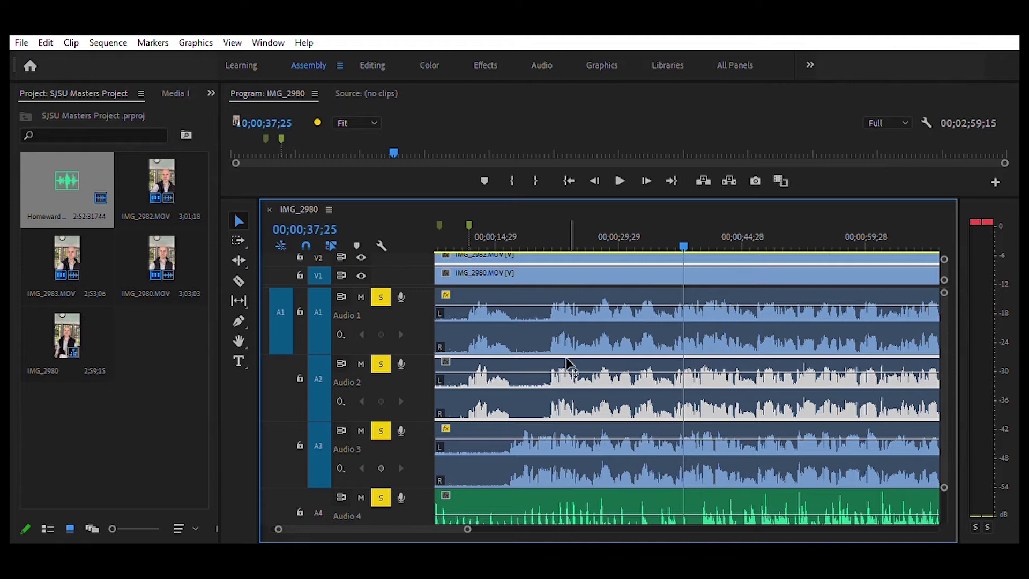
left_click(583, 298)
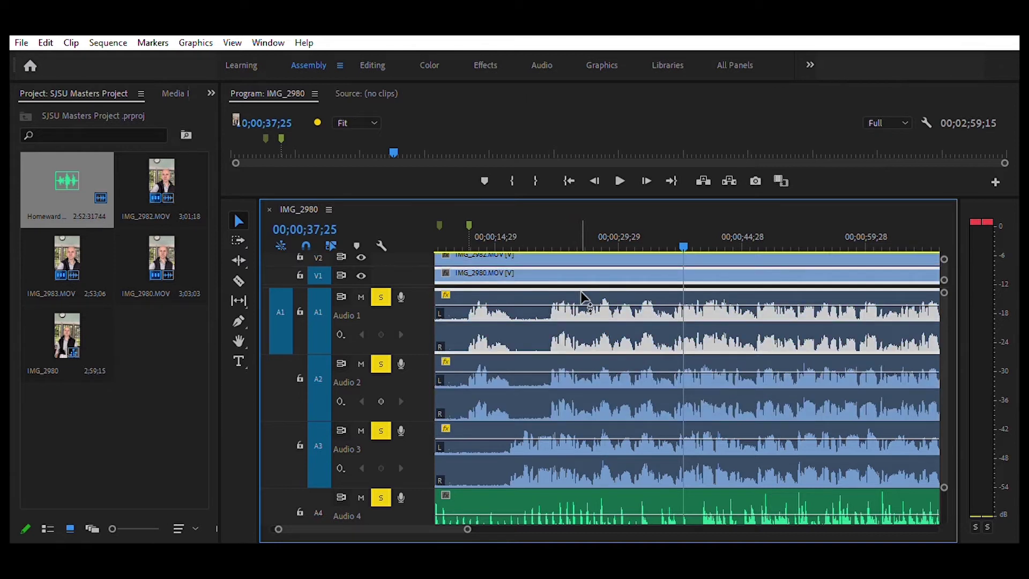
left_click_drag(583, 298, 583, 302)
key("bracketright")
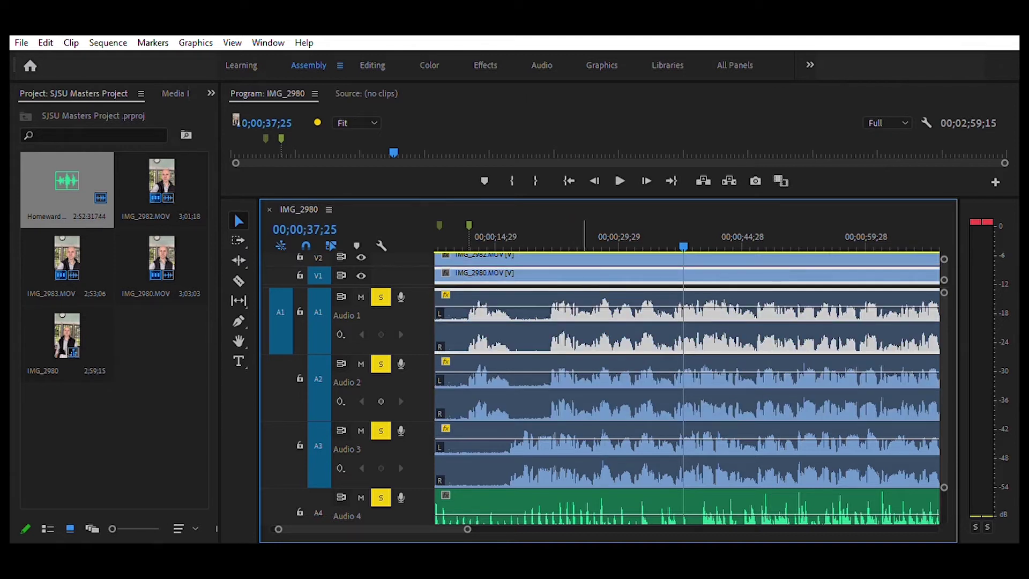
left_click_drag(584, 307, 584, 305)
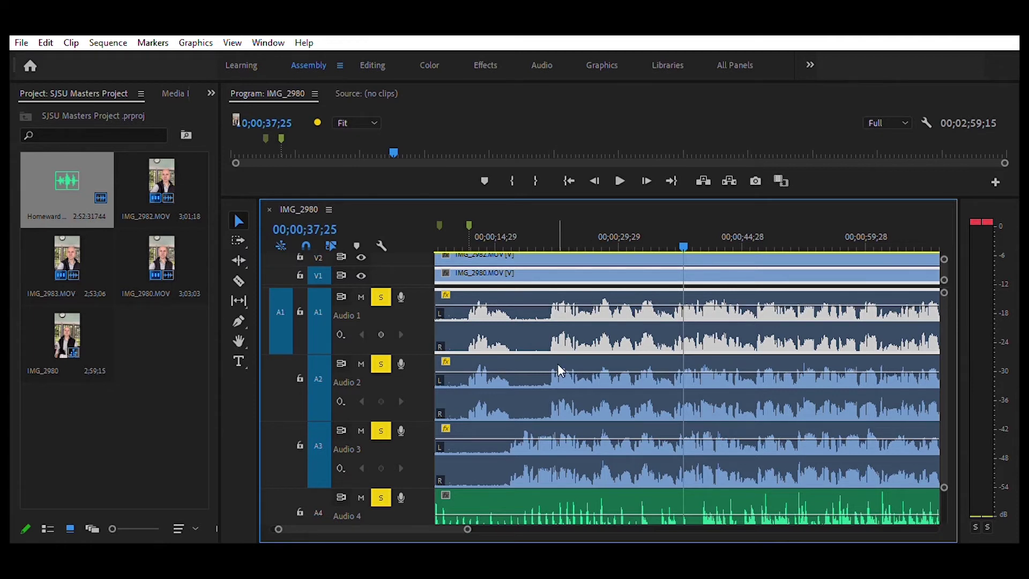
Fine-tune the A3 vocal clip's audio level slightly upward against A1 and A2
left_click(558, 364)
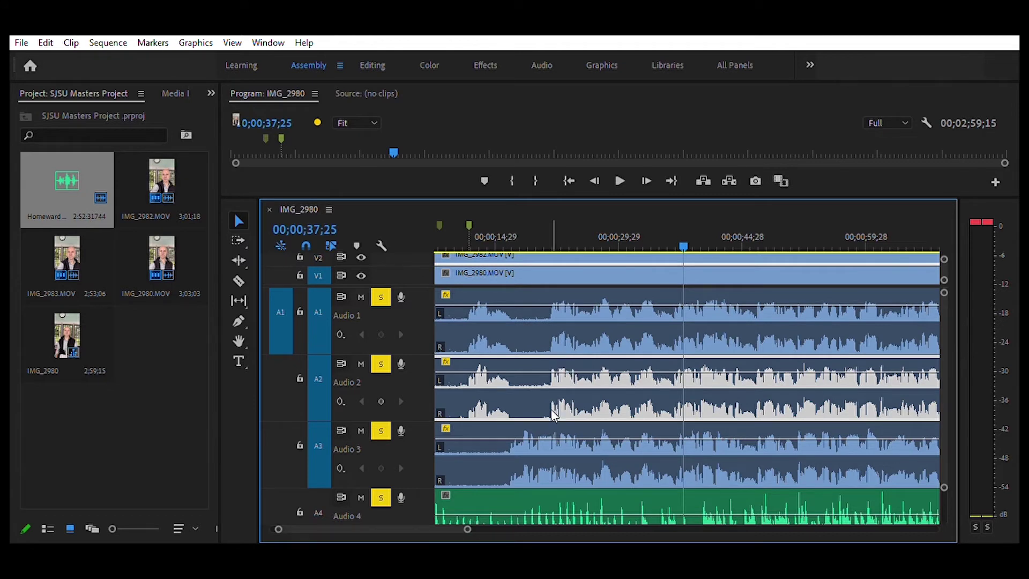
left_click(555, 427)
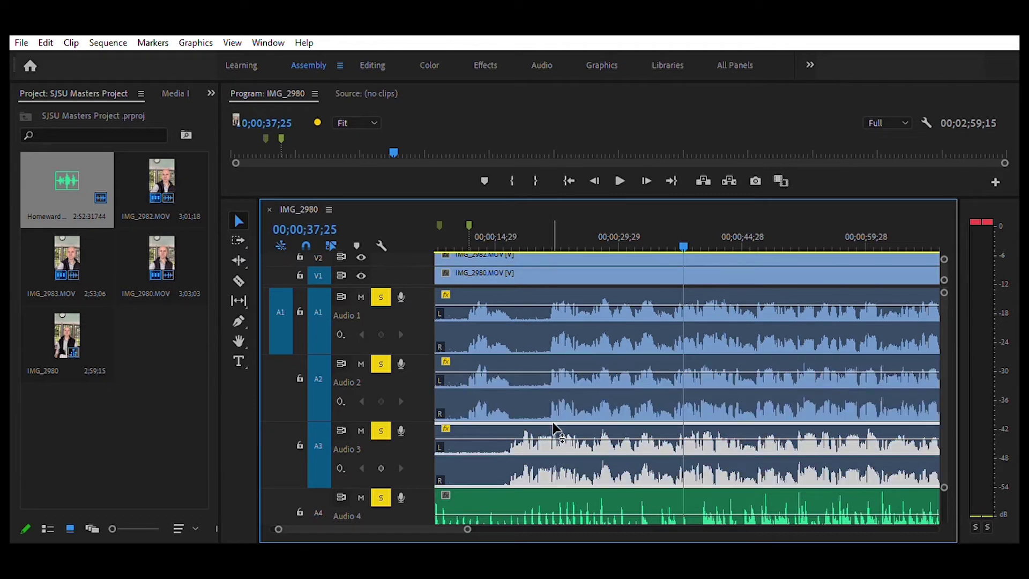
left_click_drag(555, 439, 557, 438)
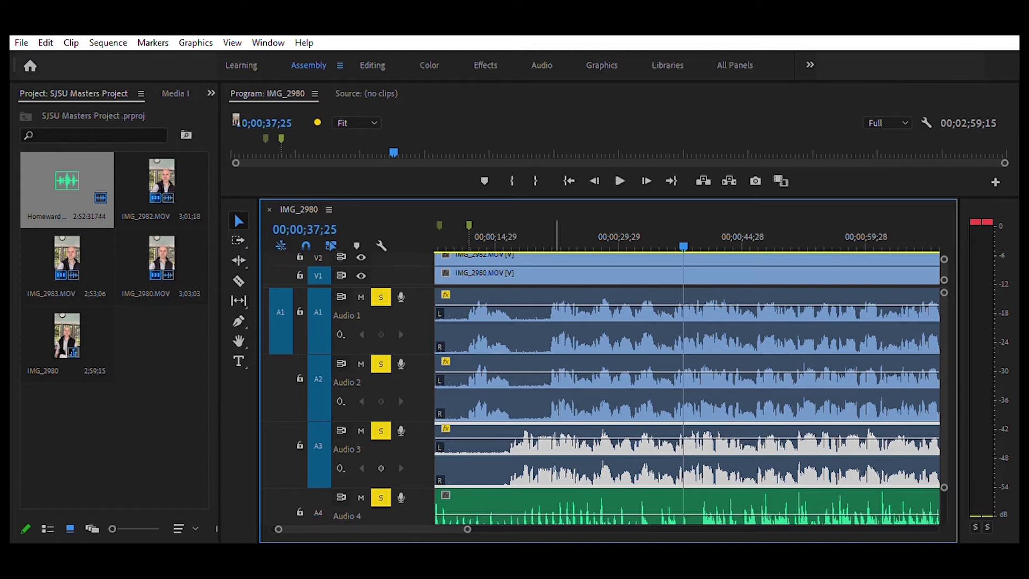
left_click_drag(557, 438, 557, 437)
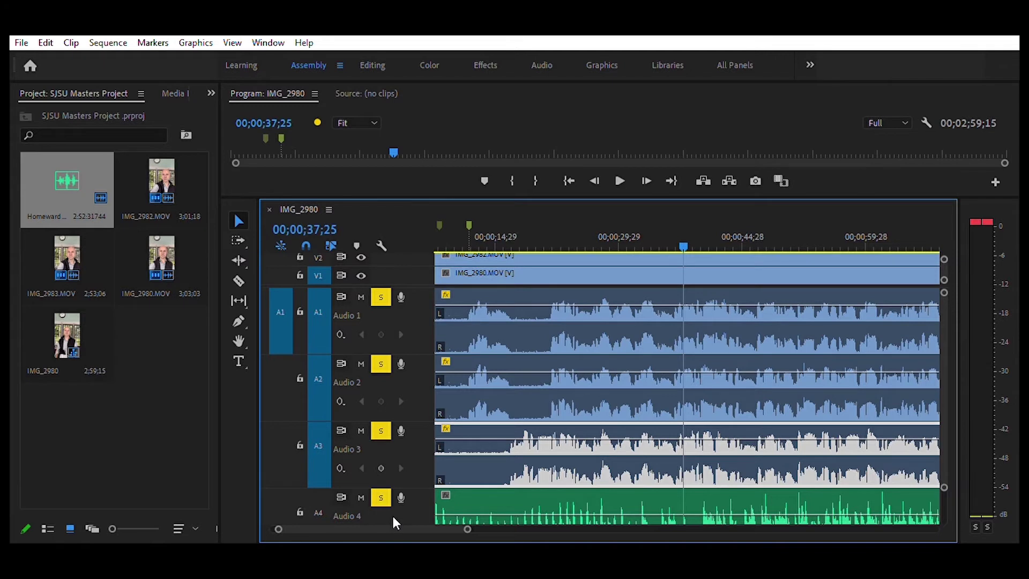
Examine the vocal and piano waveforms through to the end of the sequence to compare their alignment
scroll(391, 513, "up", 3)
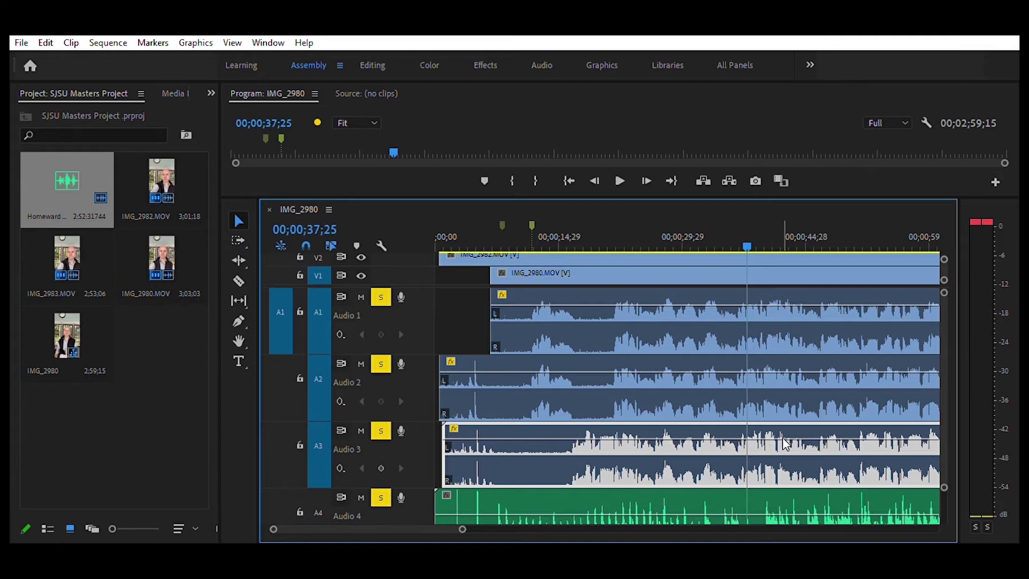
scroll(784, 443, "down", 10)
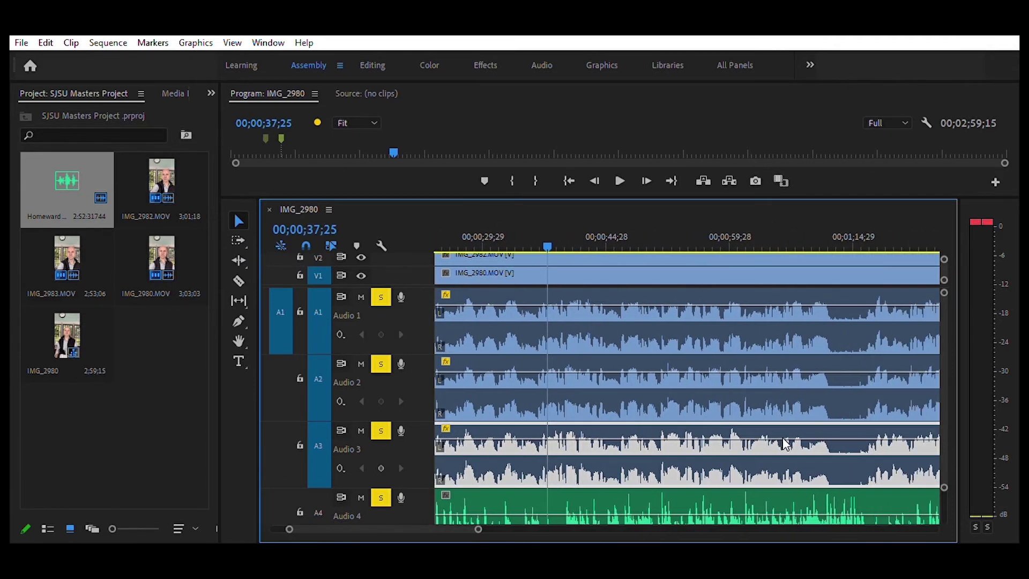
scroll(784, 444, "down", 5)
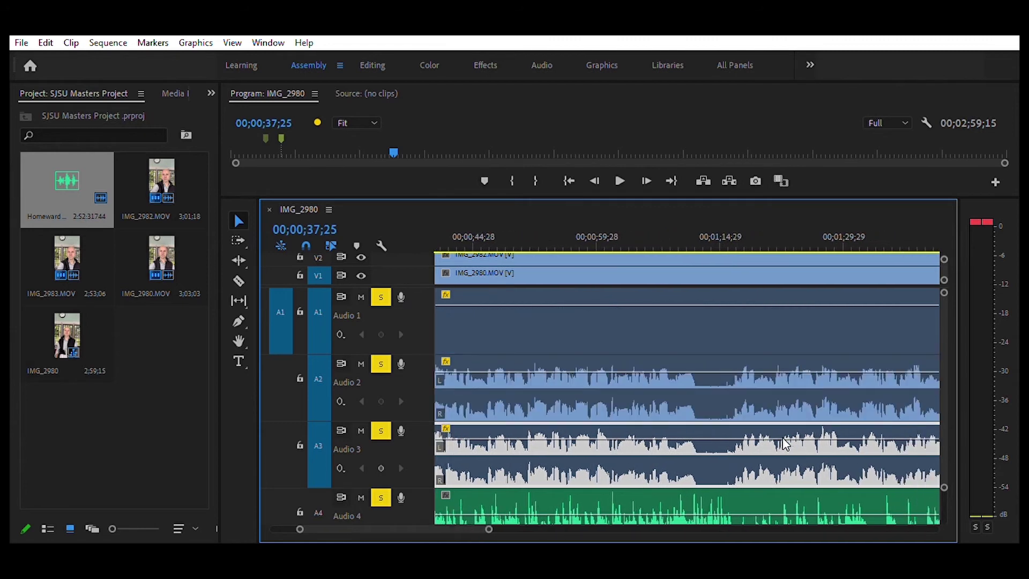
scroll(783, 444, "down", 3)
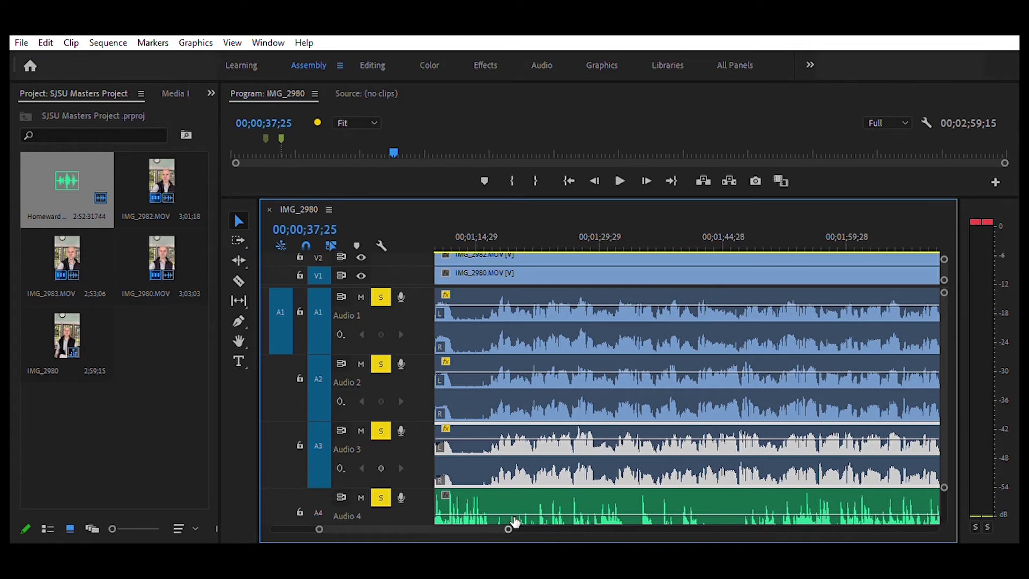
left_click_drag(515, 523, 459, 532)
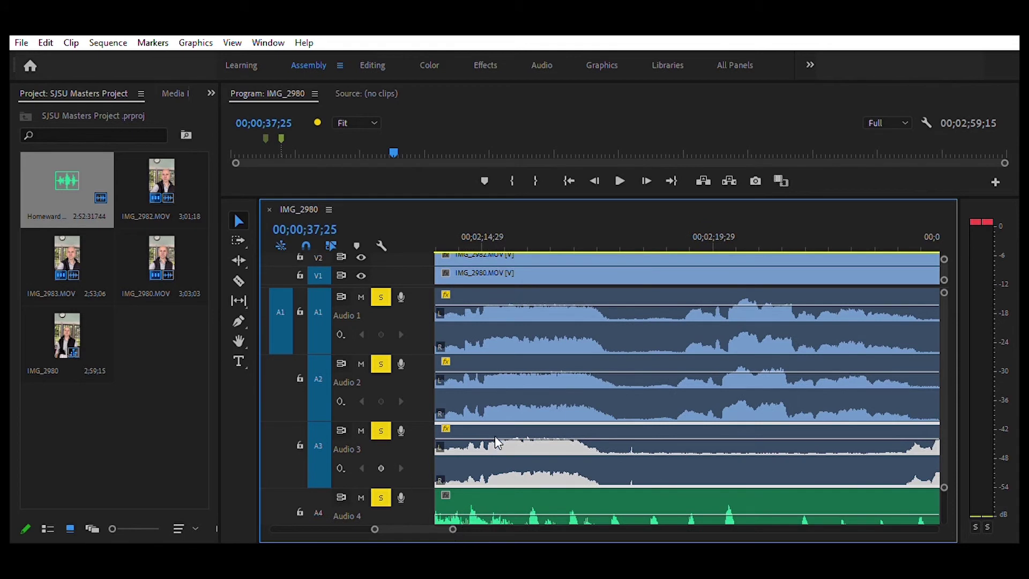
scroll(498, 448, "down", 1)
scroll(498, 447, "down", 5)
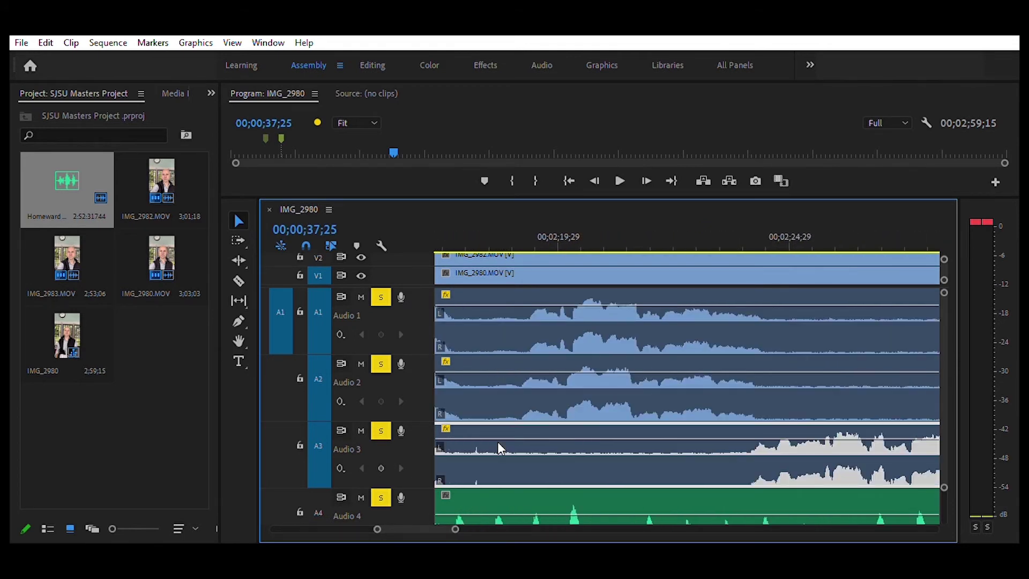
scroll(499, 447, "down", 6)
scroll(498, 448, "down", 5)
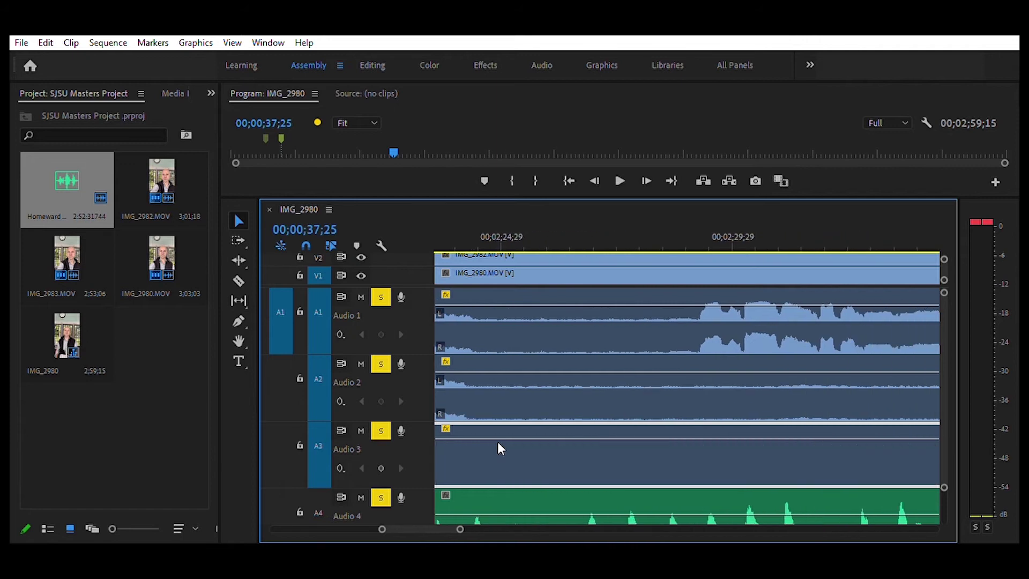
scroll(498, 447, "down", 12)
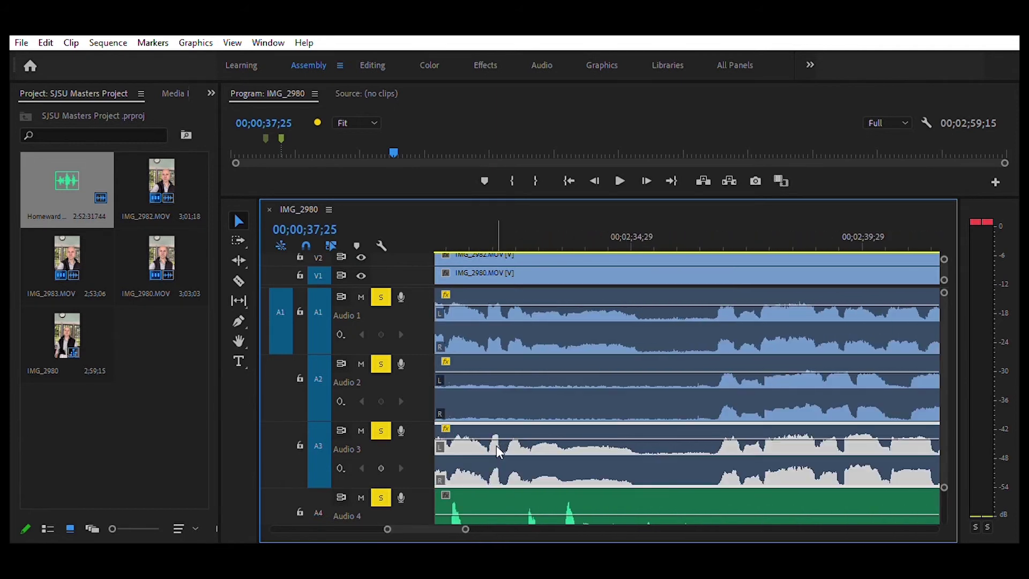
scroll(496, 446, "down", 6)
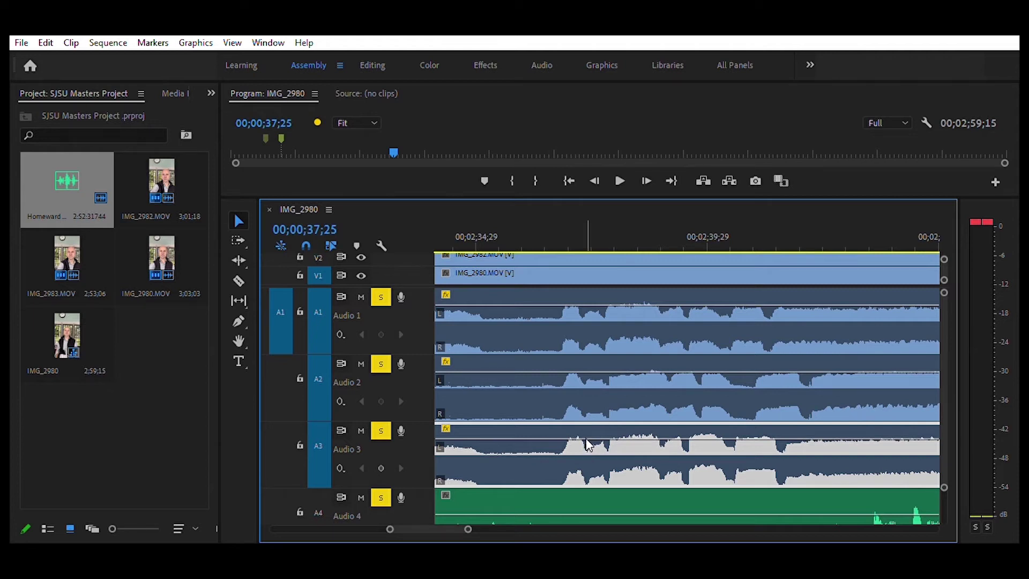
Nudge the A3 vocal clip slightly earlier and play the sequence back to about 00;01;12;10
left_click_drag(584, 433, 579, 438)
left_click_drag(475, 525, 453, 525)
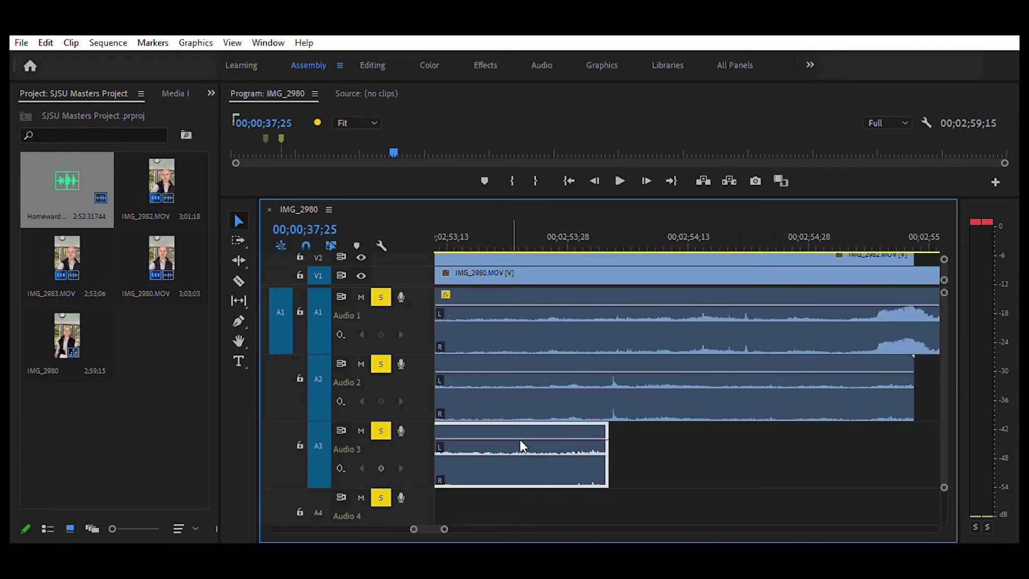
left_click(503, 494)
left_click(542, 447)
left_click_drag(539, 445, 529, 447)
left_click(619, 180)
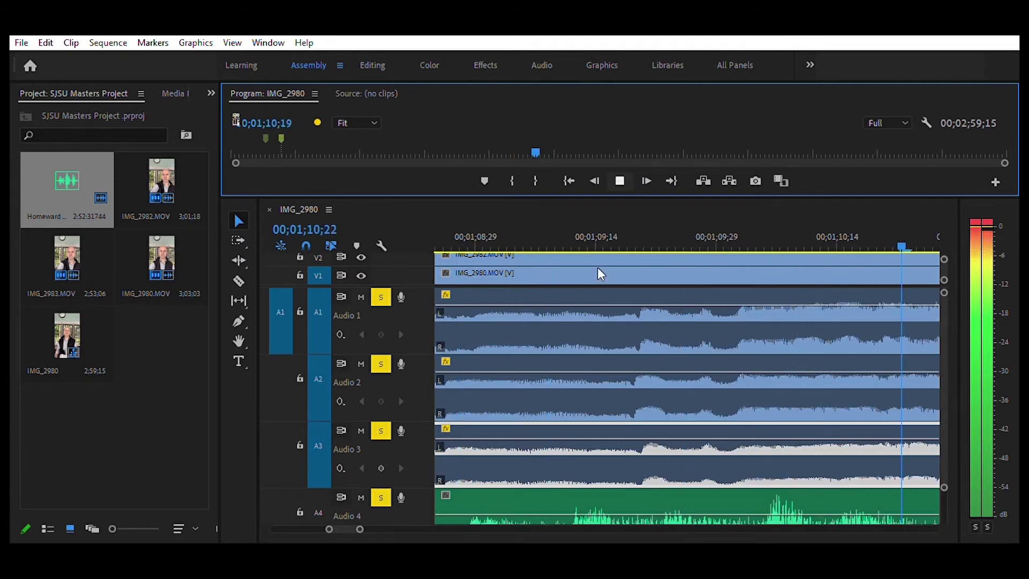
key("space")
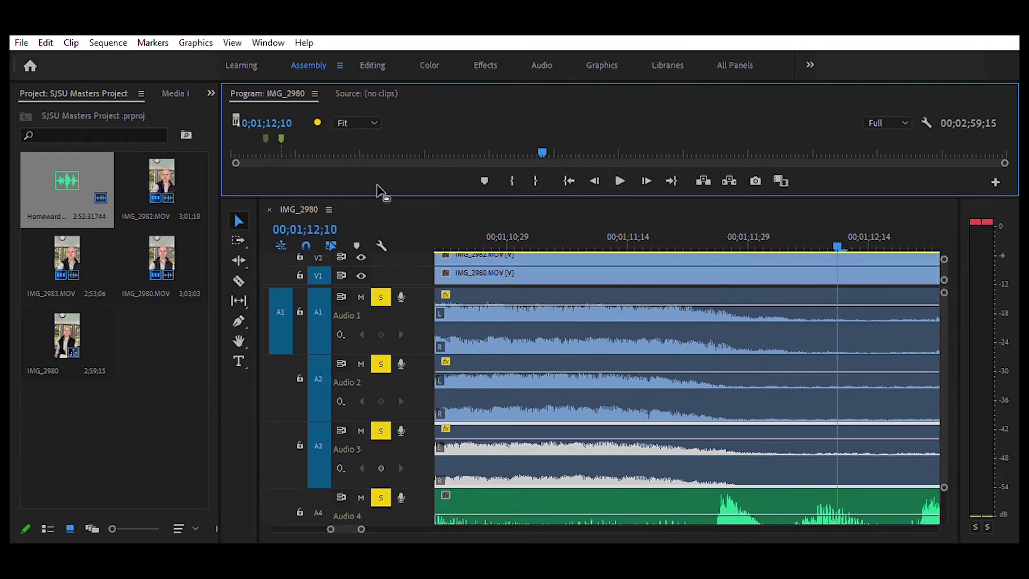
Enlarge the Program monitor preview and change the sequence settings to a landscape 16:9 frame
left_click_drag(382, 187, 361, 430)
left_click_drag(361, 384, 361, 473)
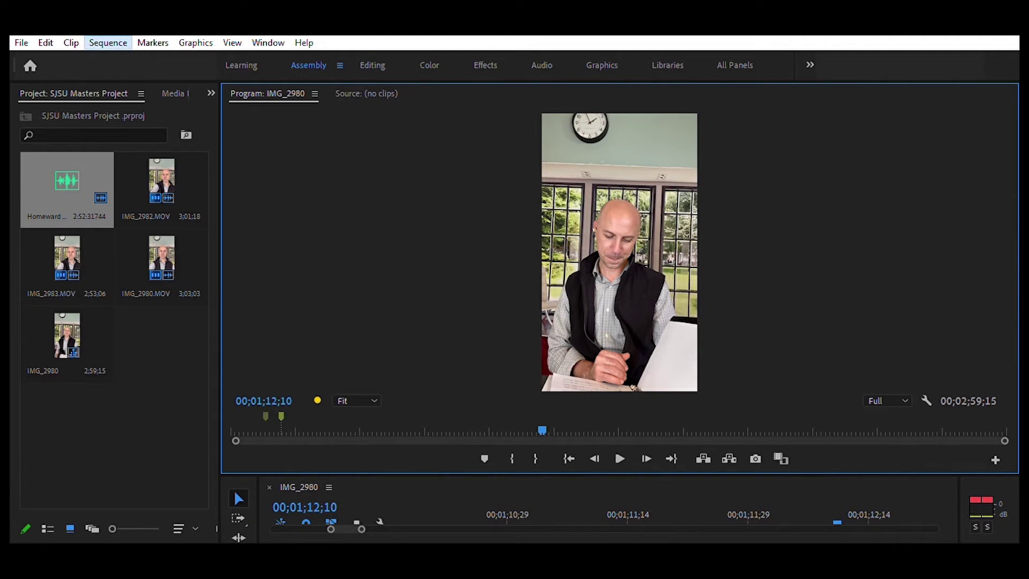
left_click(122, 58)
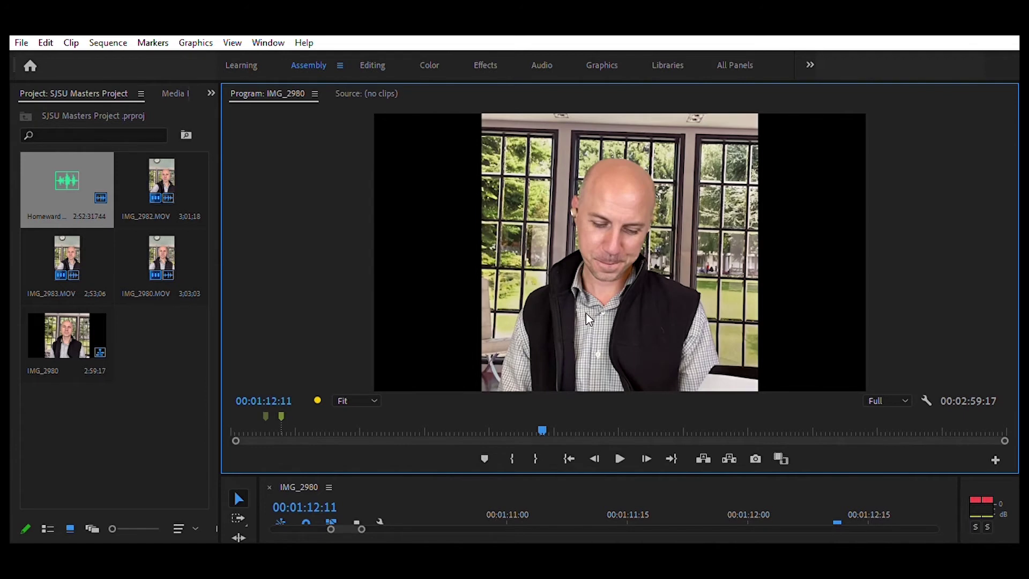
Scale down the topmost video take and place it in the frame's right third, and scale down the second take in the centre
left_click(586, 313)
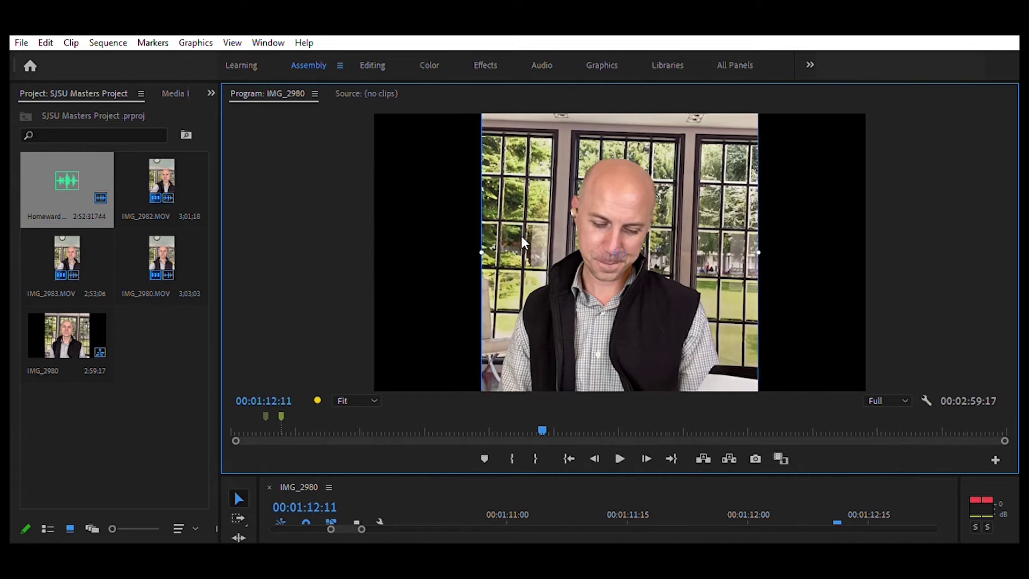
left_click_drag(487, 244, 540, 260)
left_click_drag(644, 245, 799, 245)
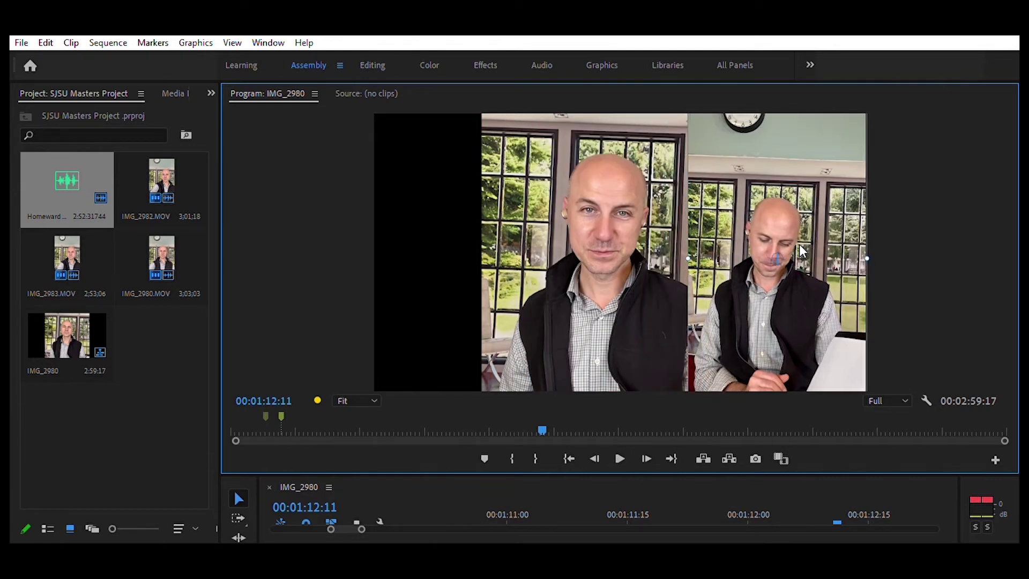
left_click(587, 256)
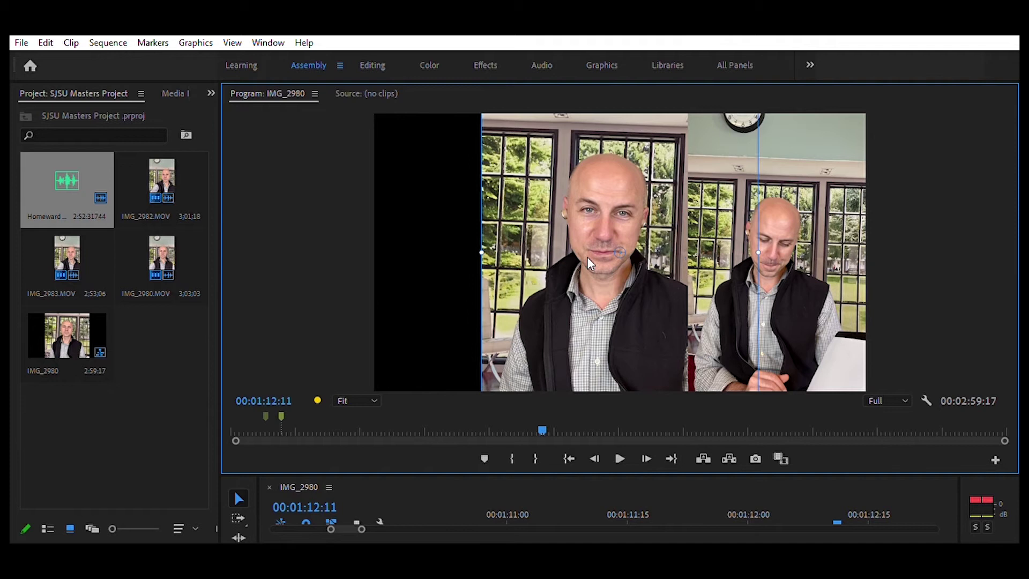
left_click_drag(488, 245, 536, 239)
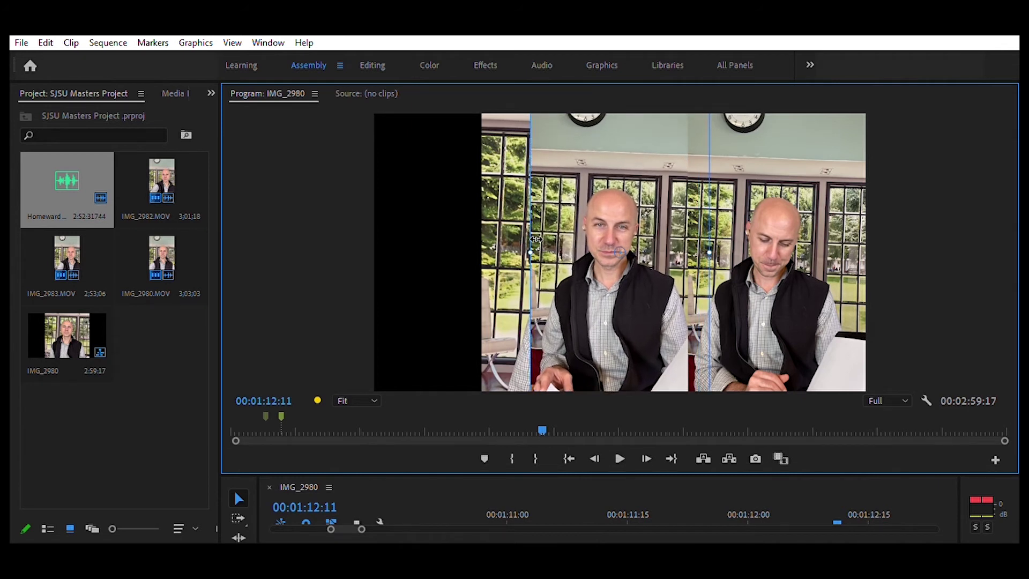
Move the remaining video take into the frame's left third and scale it down to match the other two
left_click(489, 234)
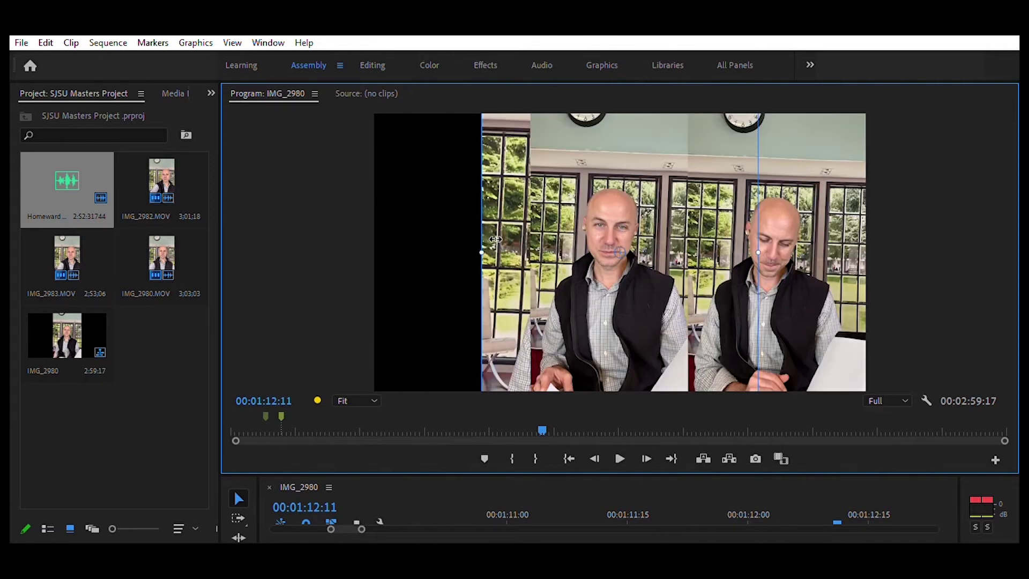
left_click_drag(500, 226, 340, 248)
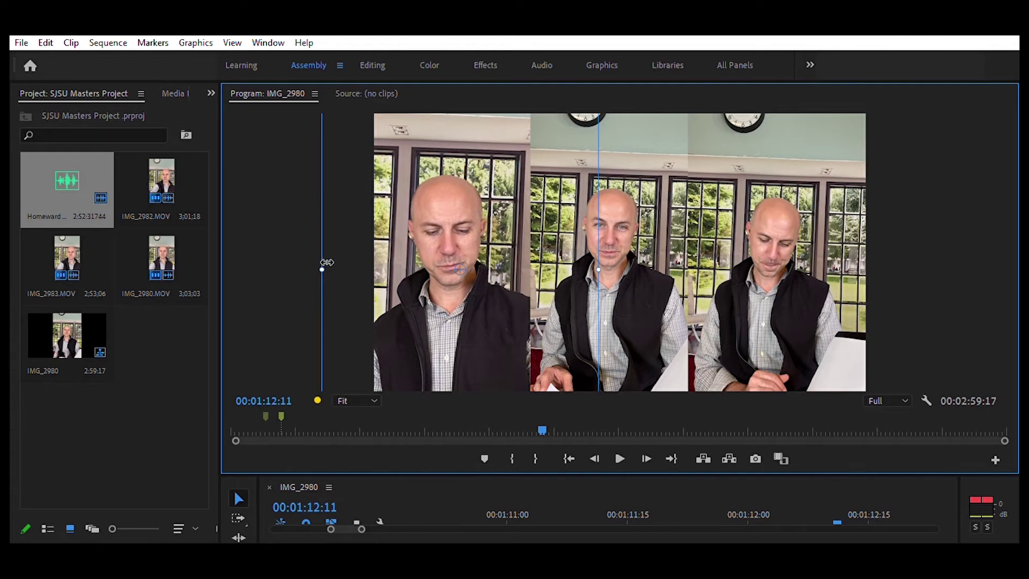
left_click_drag(327, 262, 356, 262)
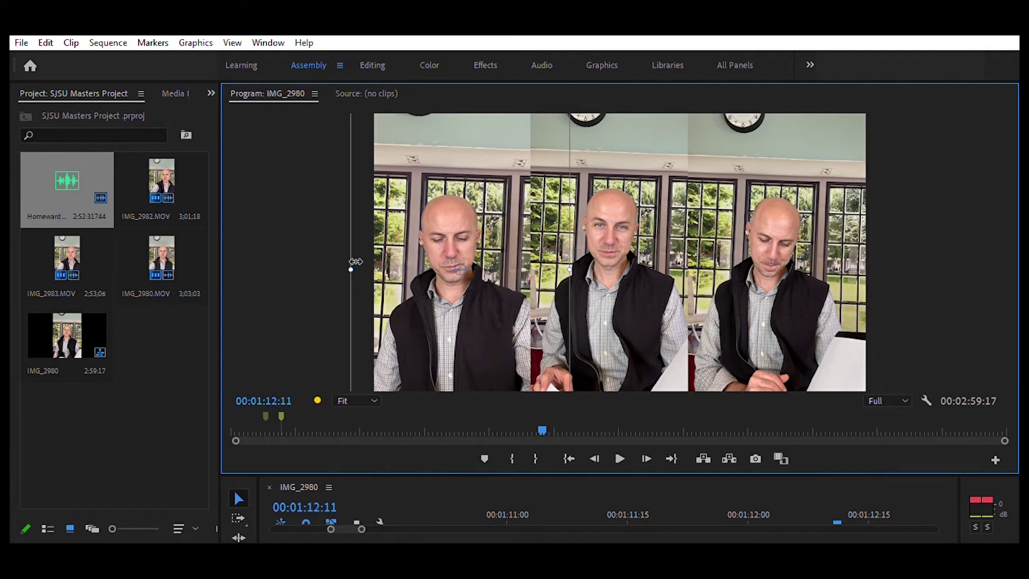
left_click_drag(356, 262, 357, 261)
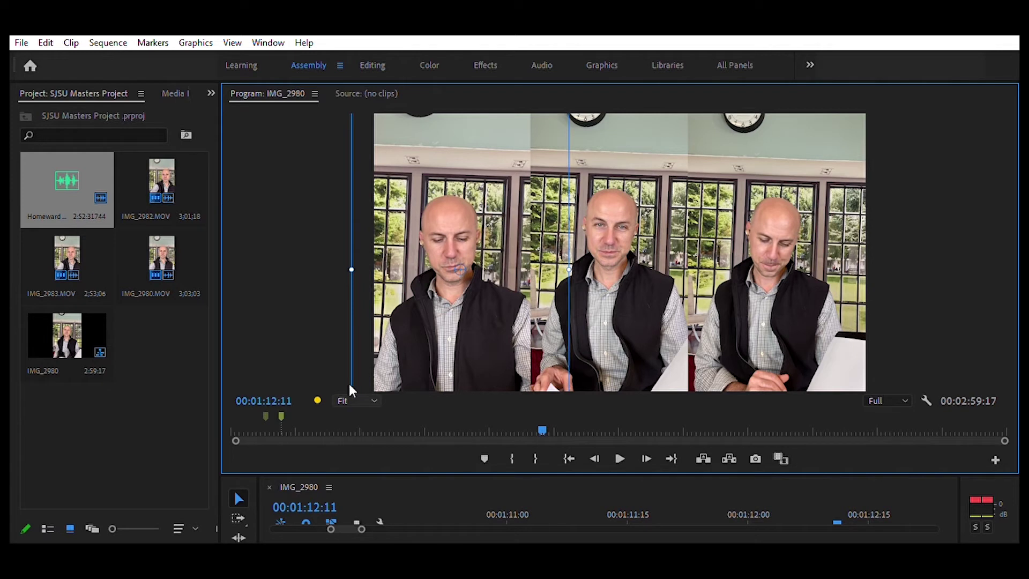
Play the three-up layout to about 00:01:35:16, enlarge the timeline and shift the IMG_2980.MOV clip on V1/A1 about 5 frames earlier
left_click(620, 457)
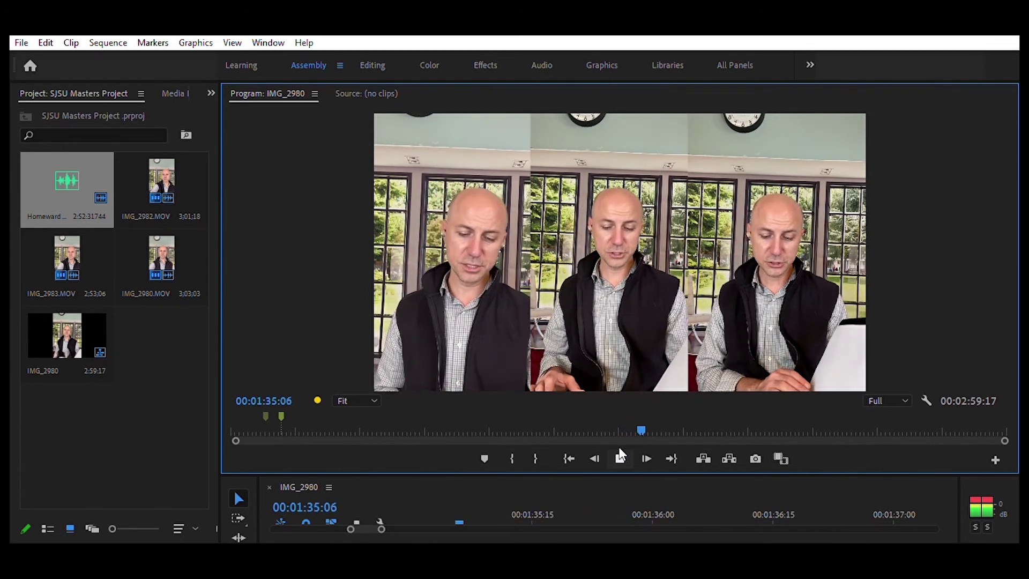
left_click(620, 456)
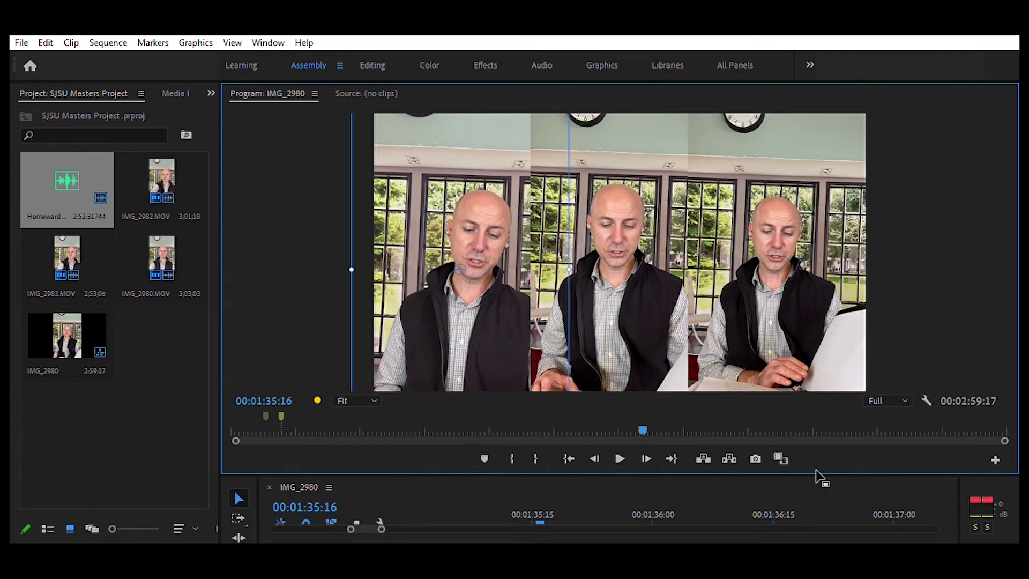
left_click_drag(830, 465, 814, 240)
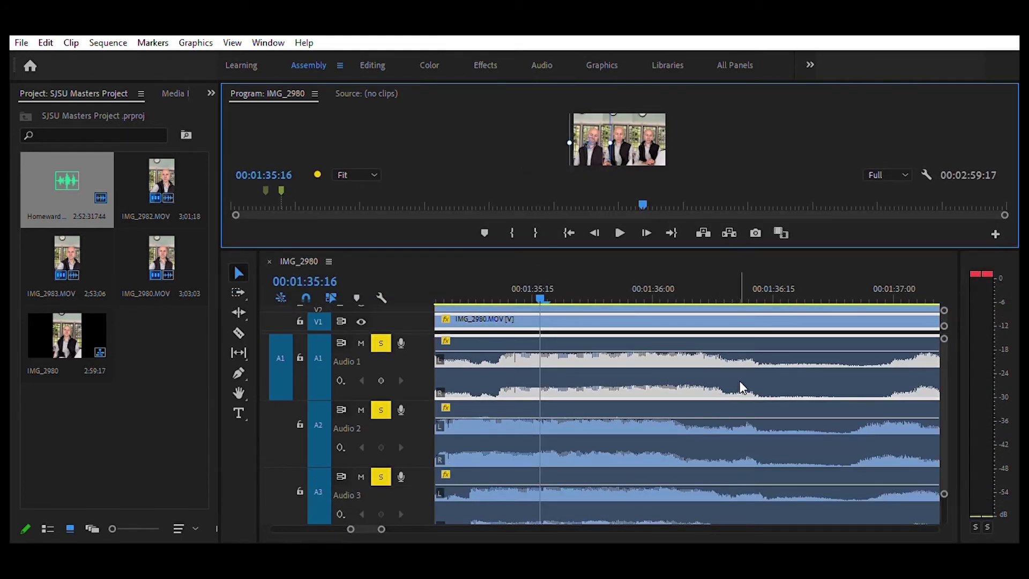
left_click_drag(700, 381, 661, 388)
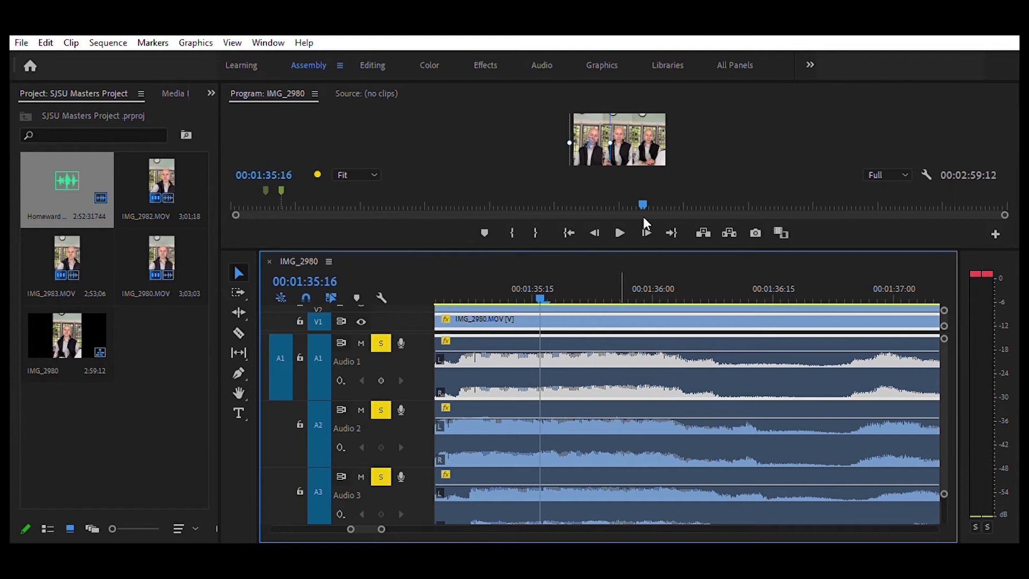
Play back the sequence from about 00:00:53:24 and again from about 00:00:06:15 to check the takes' synchronisation
left_click(463, 194)
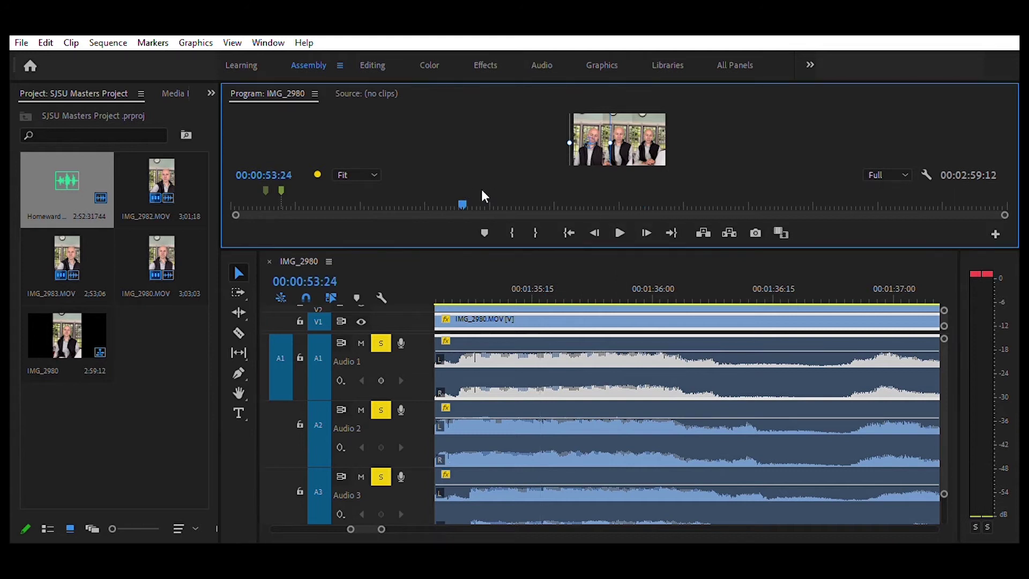
key("space")
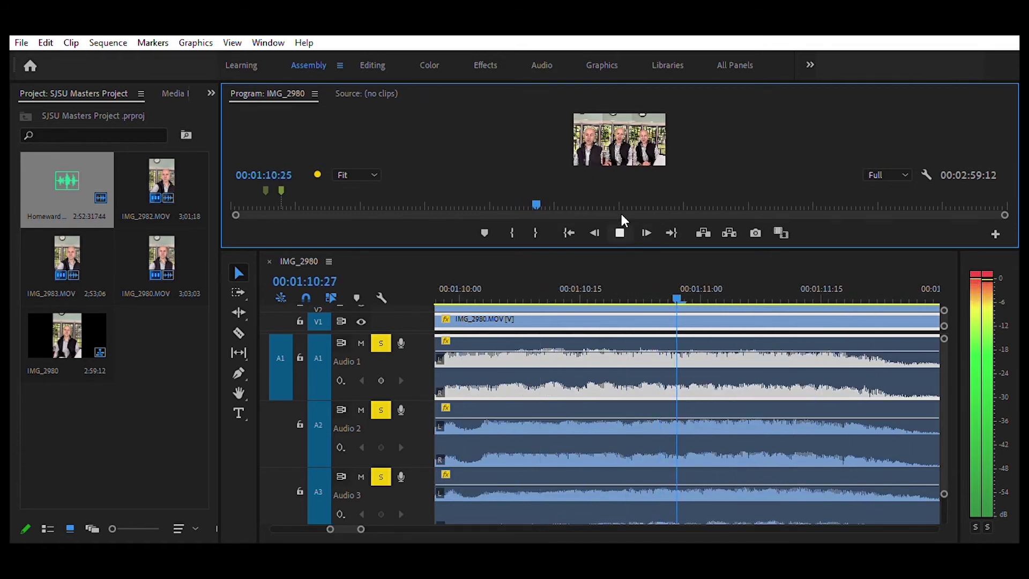
key("space")
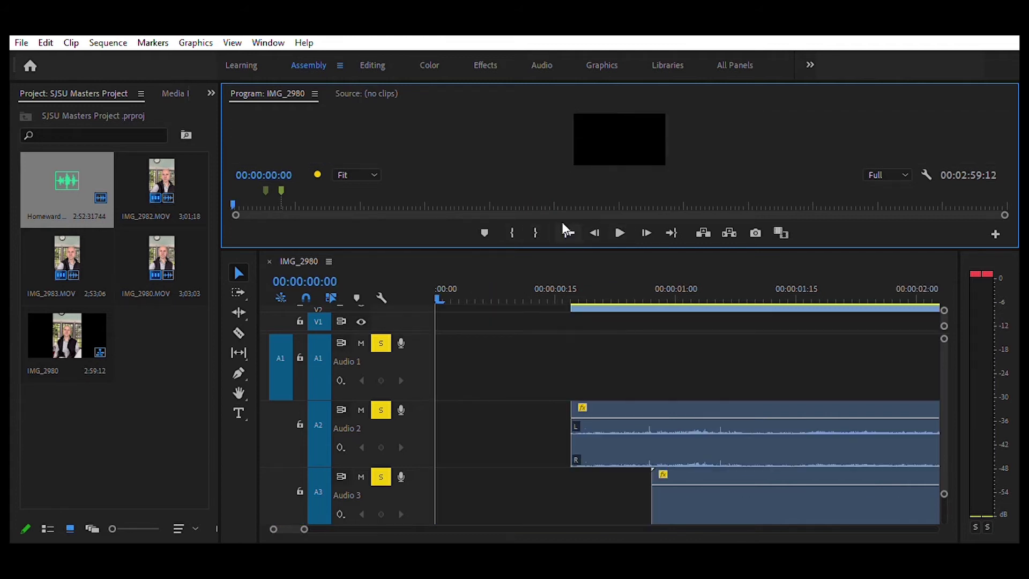
left_click(259, 203)
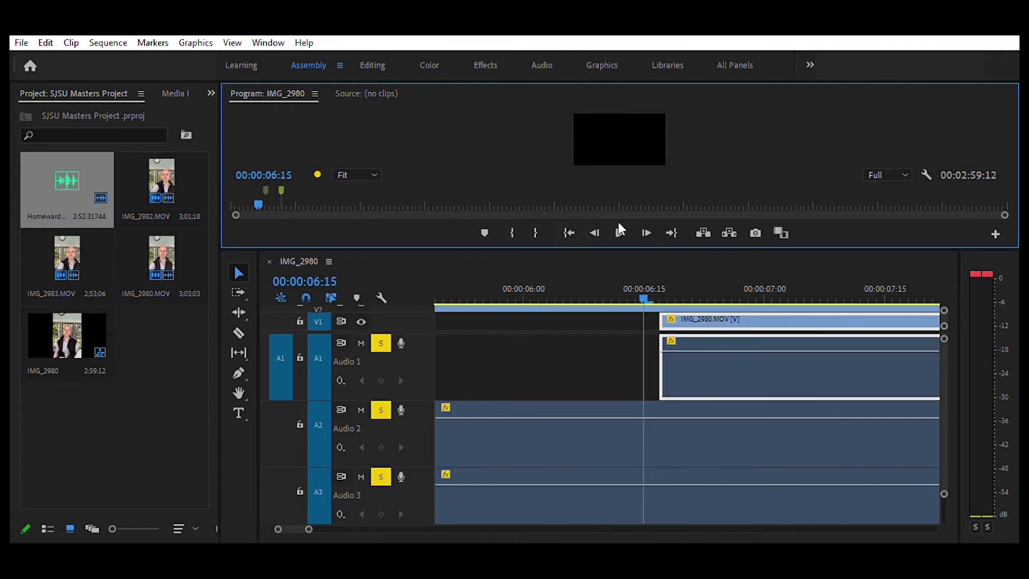
left_click(620, 232)
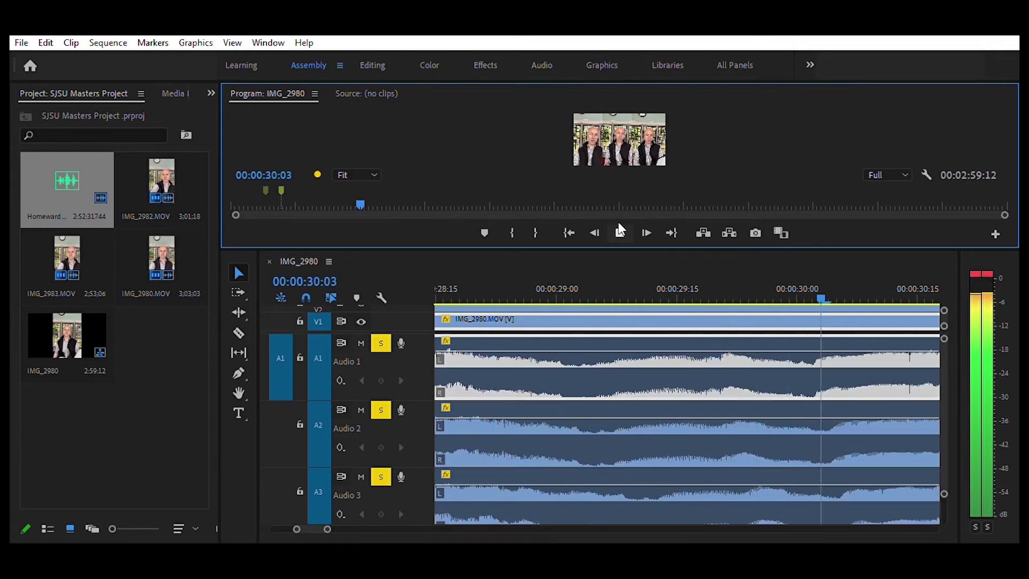
Stop playback at about 00:00:31:06 and raise the Audio 4 track's clip level to about 5.1 dB
left_click(620, 231)
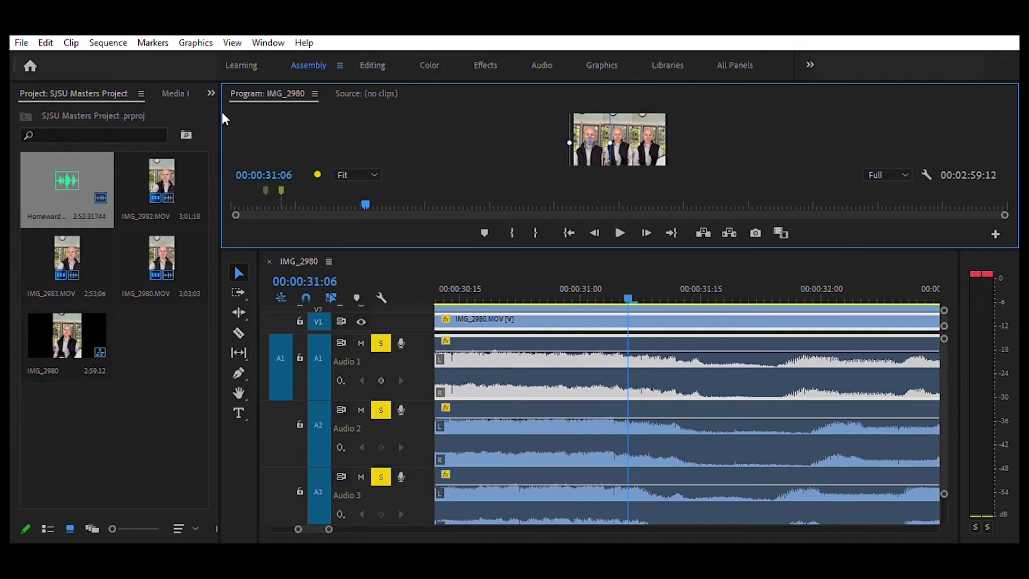
left_click_drag(225, 118, 473, 141)
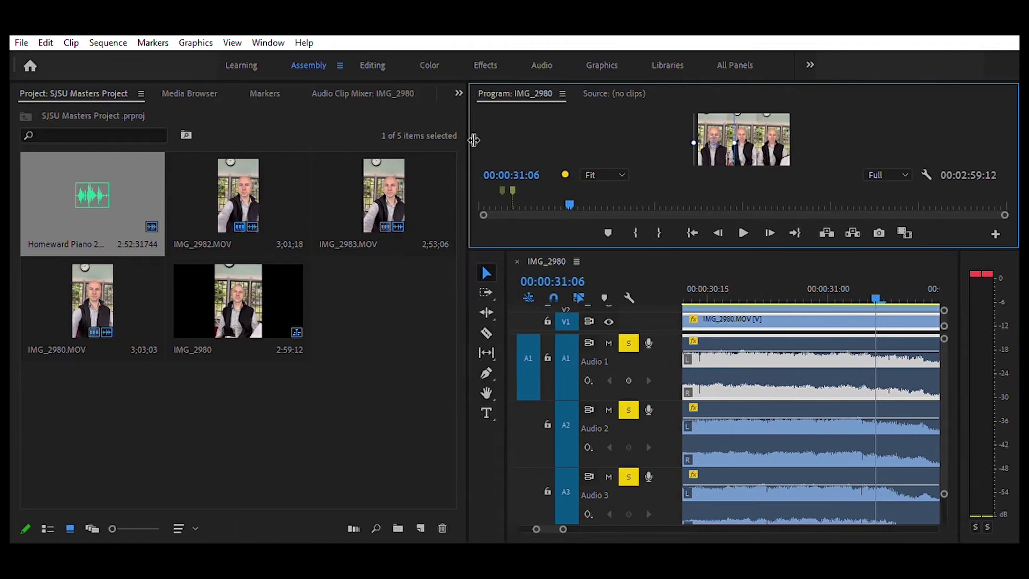
left_click(364, 83)
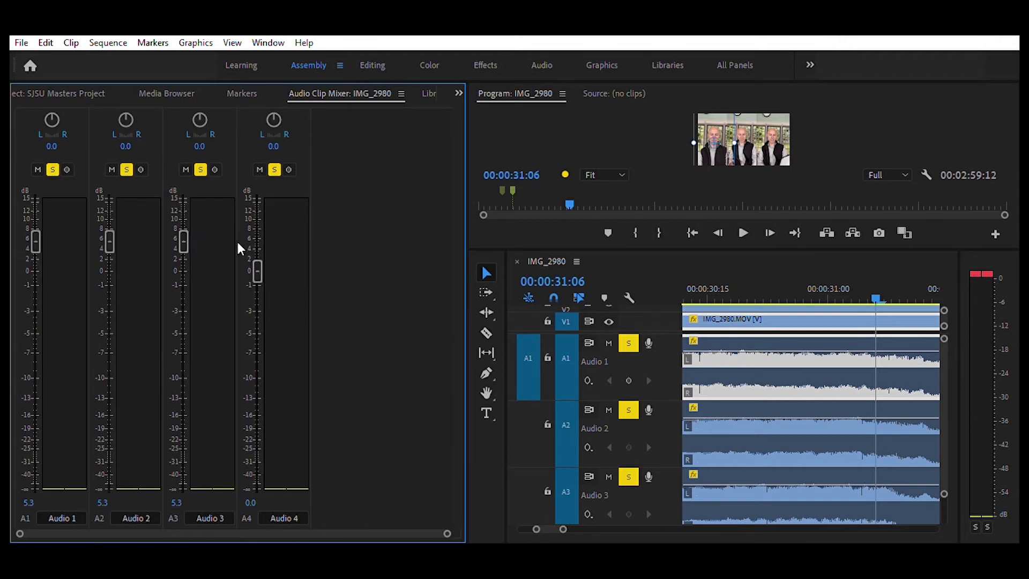
left_click_drag(258, 255, 259, 245)
left_click(459, 78)
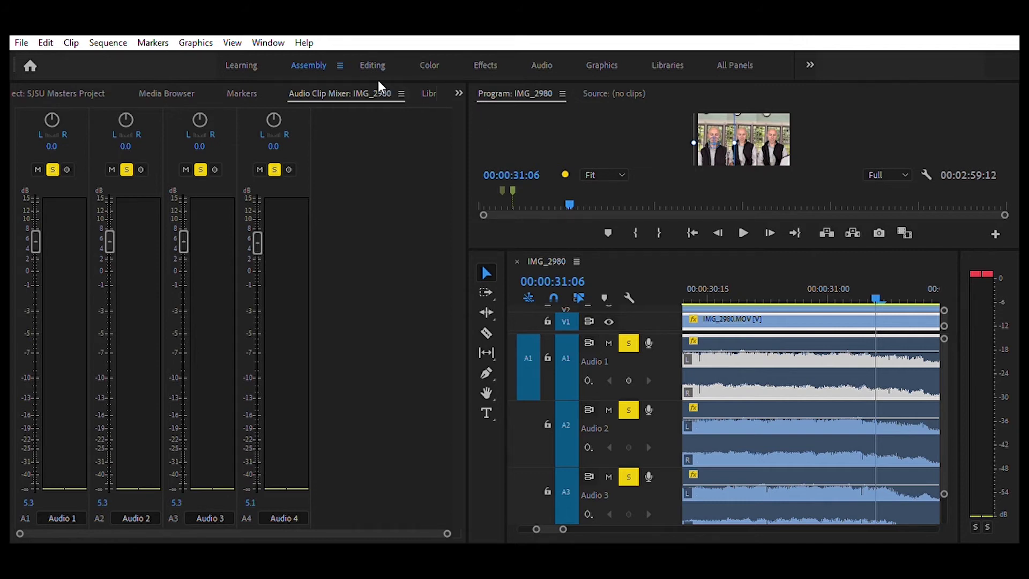
In the Editing workspace, adjust the horizontal Position of the IMG_2980.MOV clip to 327.4 in its Motion settings
left_click(381, 52)
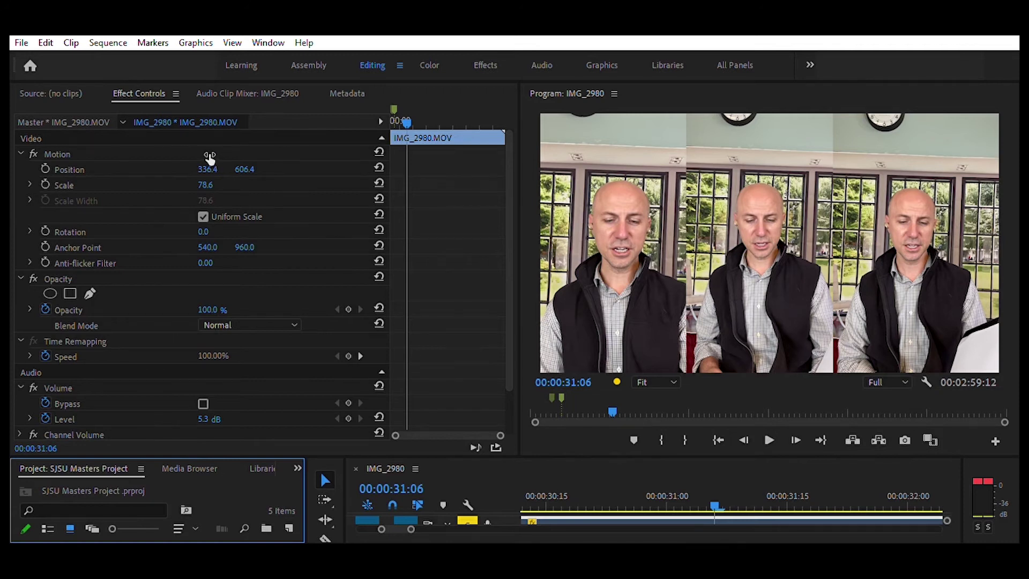
left_click(212, 168)
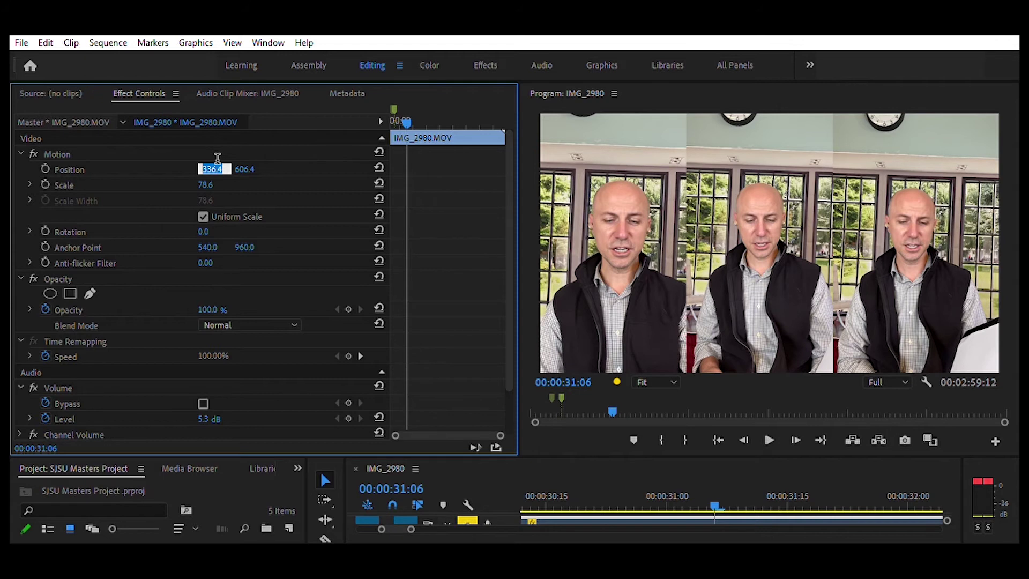
key("Left")
left_click(225, 166)
left_click(247, 168)
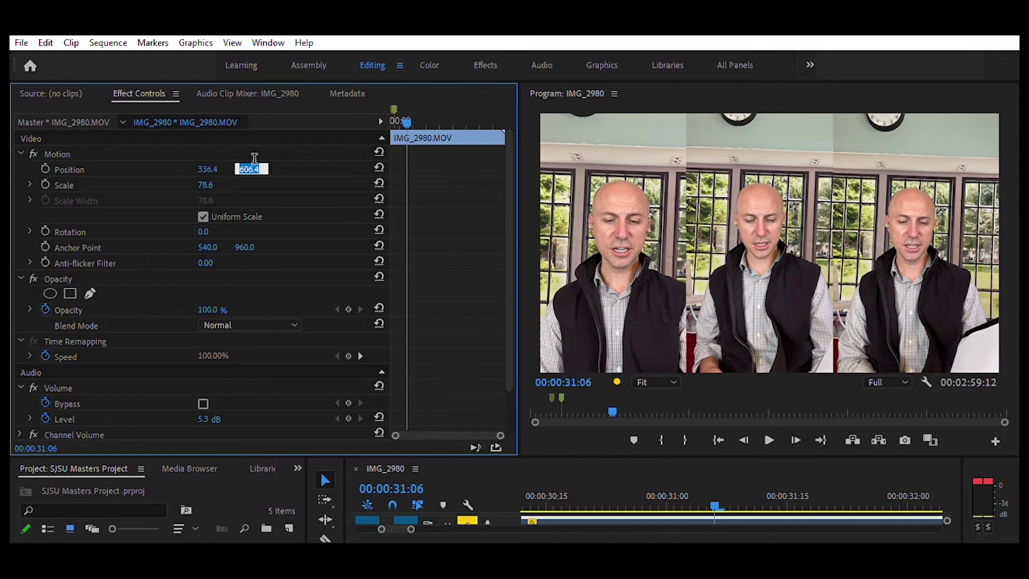
left_click(219, 163)
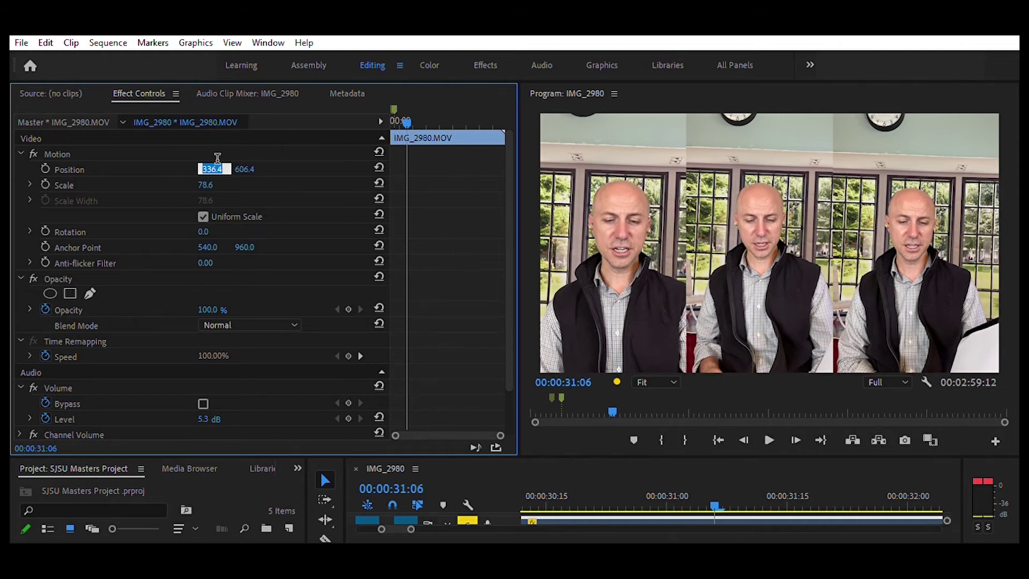
key("Up")
key("Up")
key("Up")
key("Up")
key("Up")
key("Up")
key("Up")
key("Up")
key("Up")
key("Up")
key("Up")
key("Up")
key("Up")
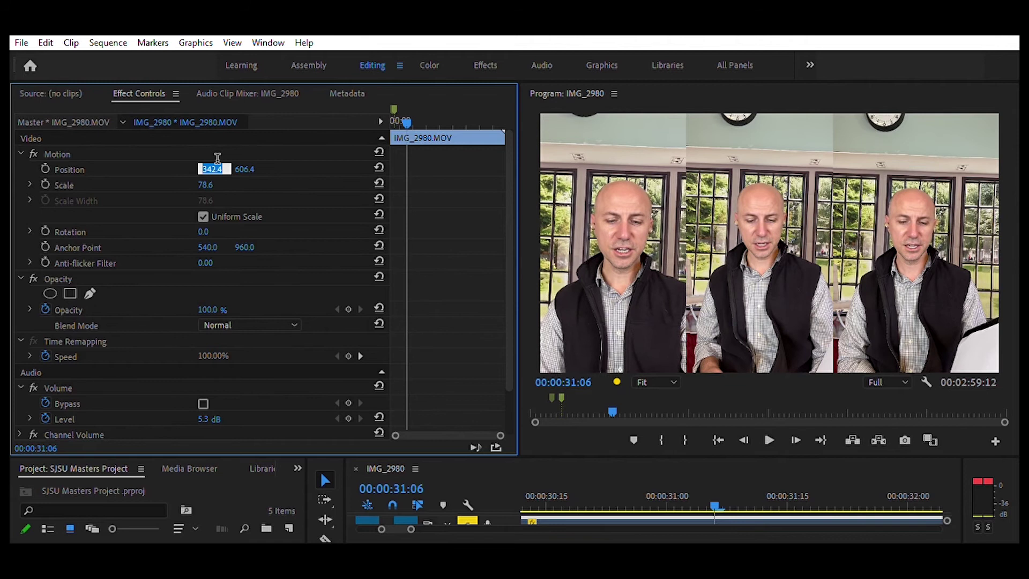
key("Up")
key("Up")
key("Up")
key("Up")
key("Up")
key("Up")
key("Up")
key("Up")
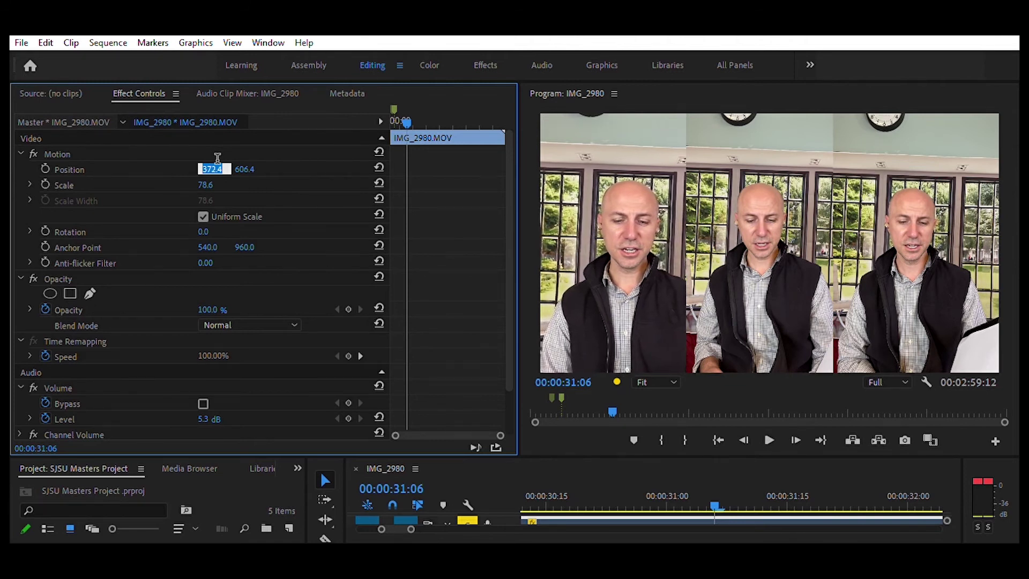
key("Up")
key("Up")
key("Up")
key("Up")
key("Up")
key("Up")
key("Up")
key("Up")
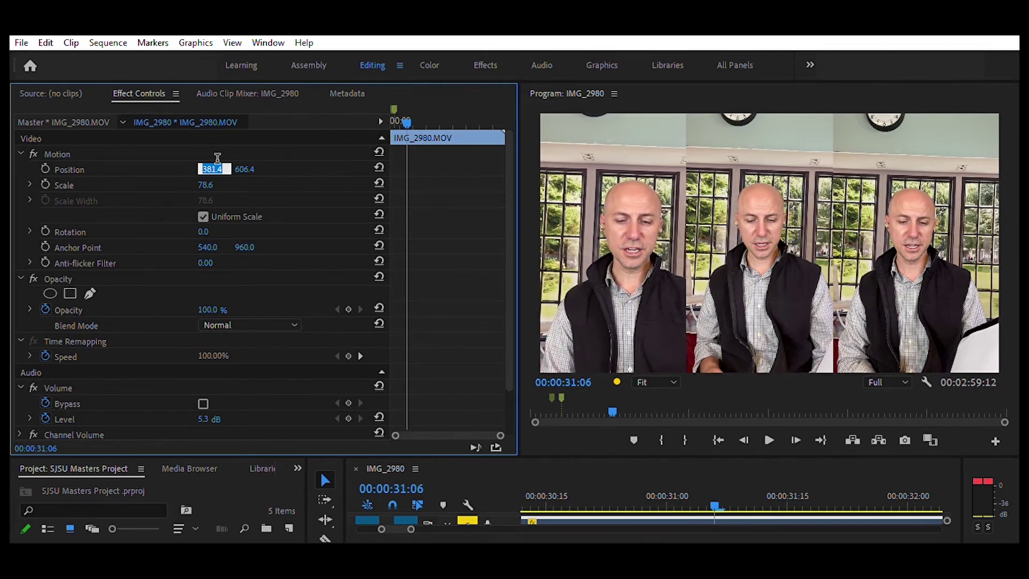
key("Down")
key("Down")
key("Down")
key("Down")
key("Down")
key("Down")
key("Down")
key("Down")
key("Down")
key("Down")
key("Down")
key("Down")
key("Down")
key("Down")
key("Down")
key("Down")
key("Down")
key("Down")
key("Down")
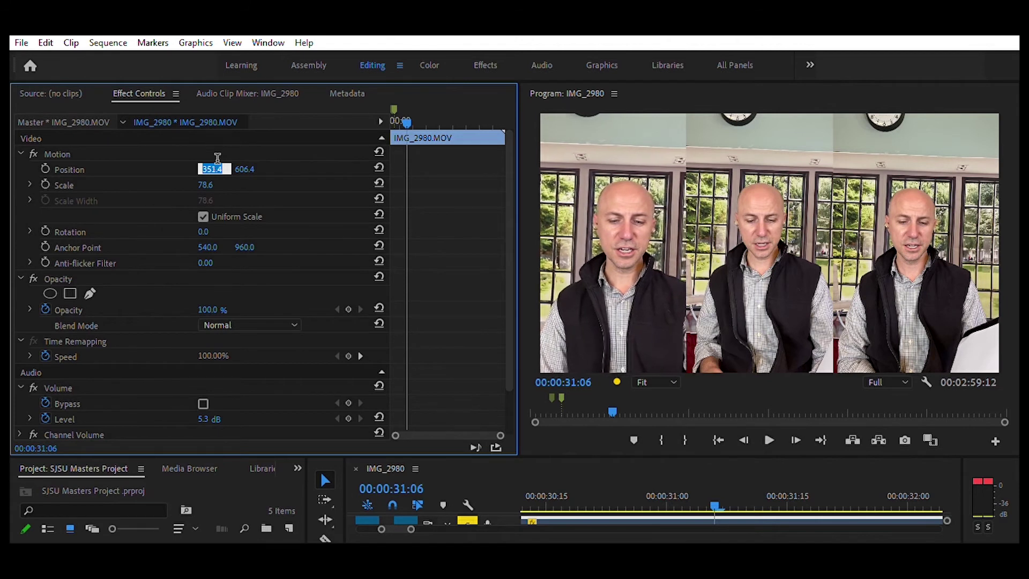
key("Down")
key("Down")
key("Down")
key("Down")
key("Down")
key("Down")
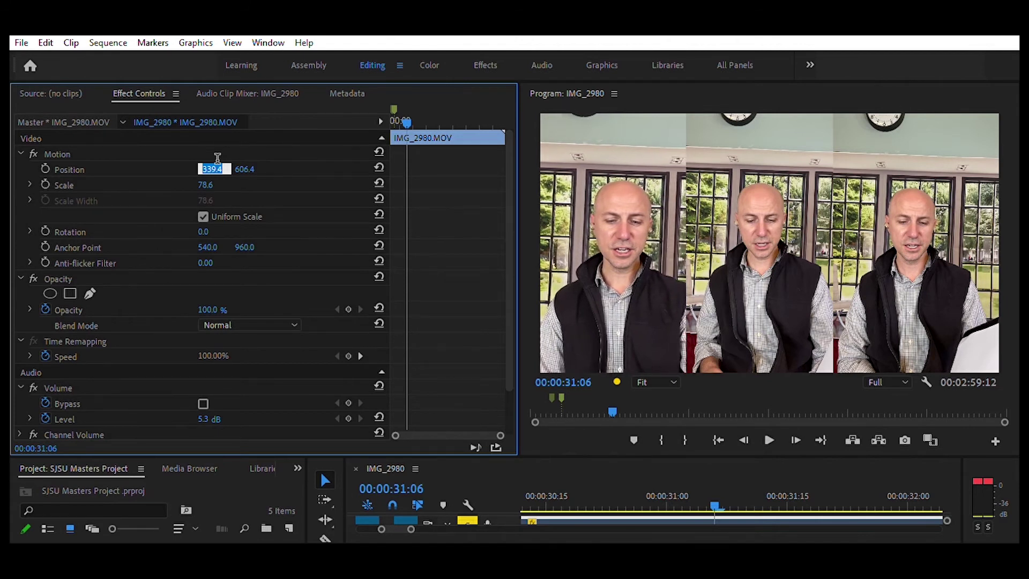
key("Down")
key("Down")
key("Down")
key("Down")
key("Down")
key("Down")
key("Down")
key("Down")
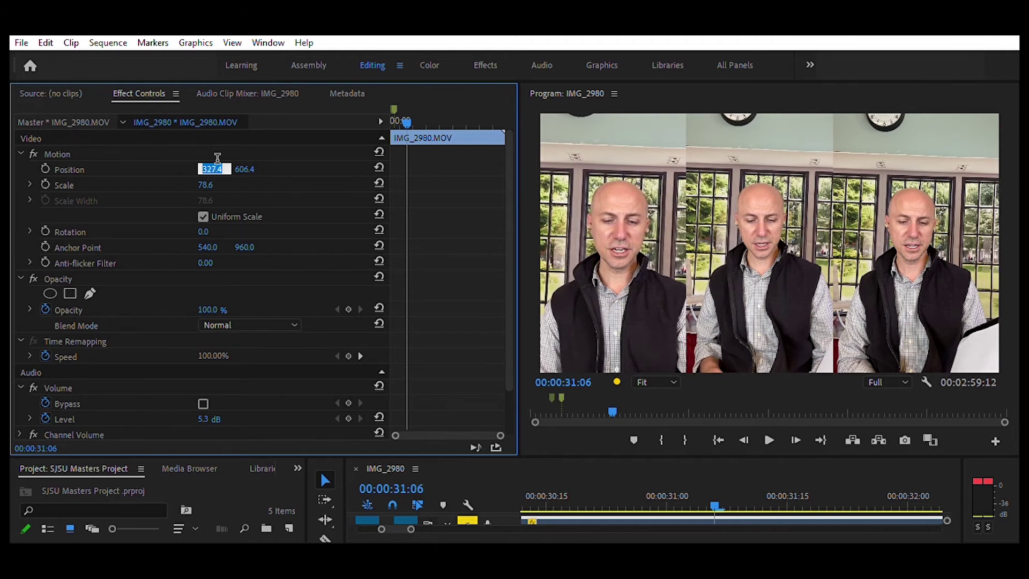
Adjust the vertical Position of the IMG_2980.MOV clip to 599.4 in its Motion settings
left_click(254, 159)
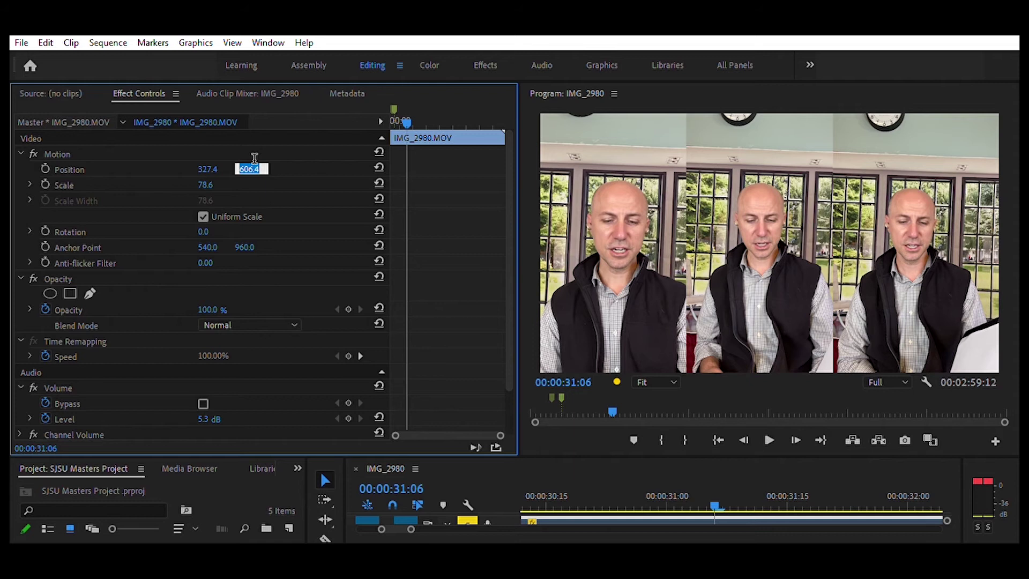
key("Up")
key("Up")
key("Up")
key("Up")
key("Up")
key("Up")
key("Up")
key("Up")
key("Up")
key("Up")
key("Up")
key("Up")
key("Up")
key("Up")
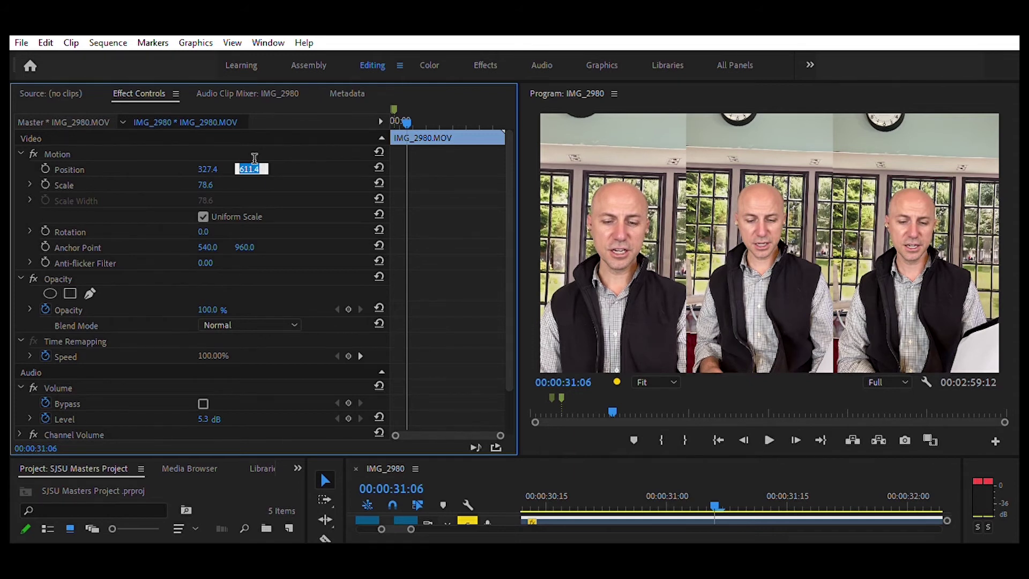
key("Up")
key("Up")
key("Up")
key("Up")
key("Up")
key("Up")
key("Up")
key("Up")
key("Up")
key("Up")
key("Up")
key("Up")
key("Up")
key("Up")
key("Up")
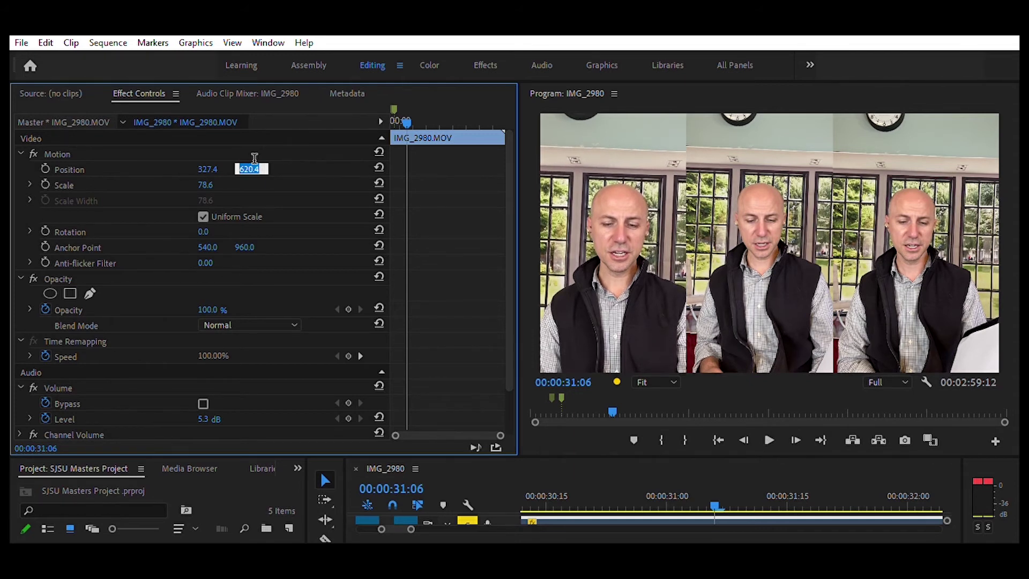
key("Up")
key("Up")
key("Up")
key("Up")
key("Up")
key("Up")
key("Up")
key("Up")
key("Up")
key("Up")
key("Up")
key("Up")
key("Up")
key("Up")
key("Up")
key("Up")
key("Up")
key("Up")
key("Up")
key("Up")
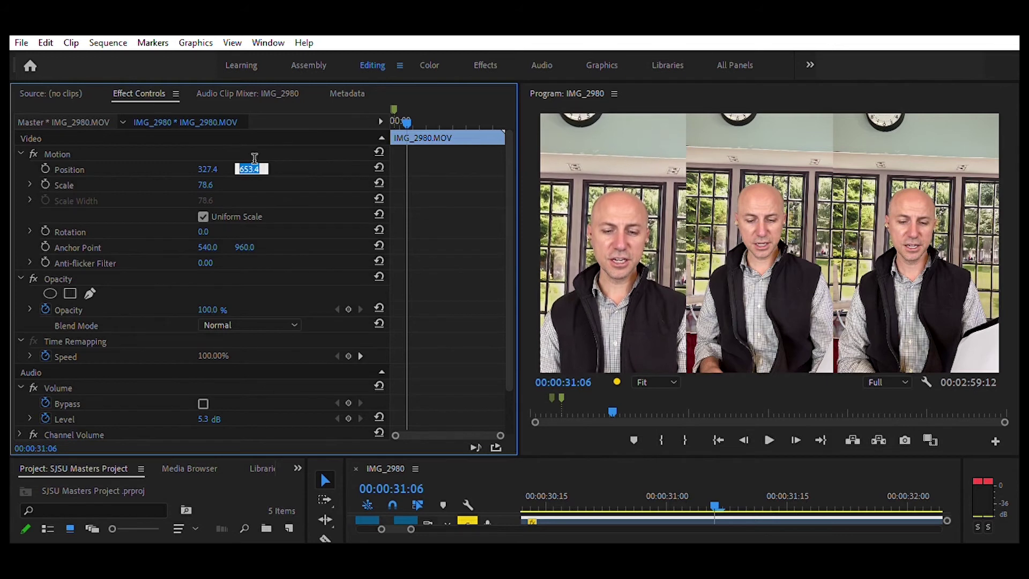
key("Down")
key("Down")
key("Down")
key("Down")
key("Down")
key("Down")
key("Down")
key("Down")
key("Down")
key("Down")
key("Down")
key("Down")
key("Down")
key("Down")
key("Down")
key("Down")
key("Down")
key("Down")
key("Down")
key("Down")
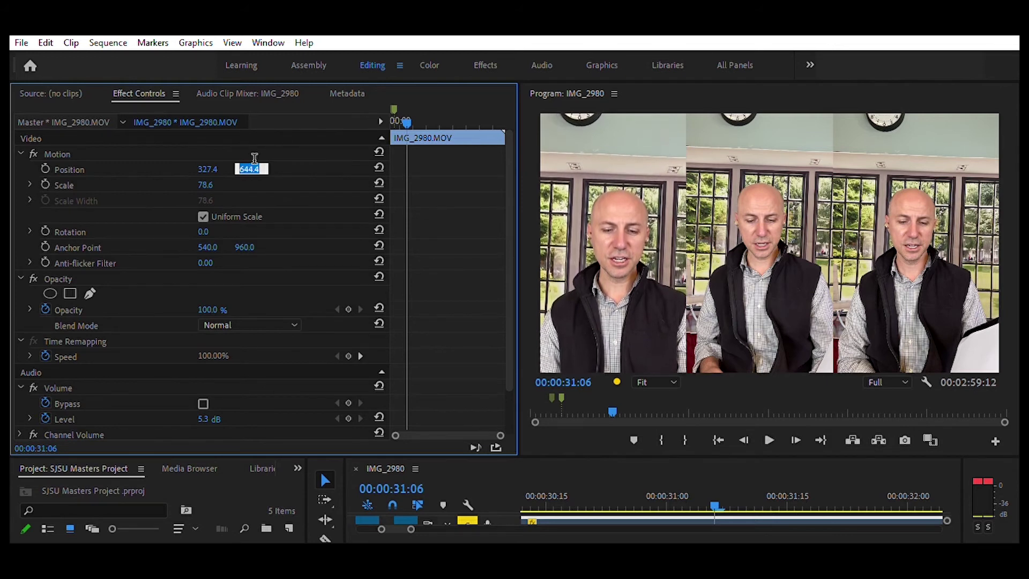
key("Down")
key("Down")
key("Down")
key("Down")
key("Down")
key("Down")
key("Down")
key("Down")
key("Down")
key("Down")
key("Down")
key("Down")
key("Down")
key("Down")
key("Down")
key("Down")
key("Down")
key("Down")
key("Down")
key("Down")
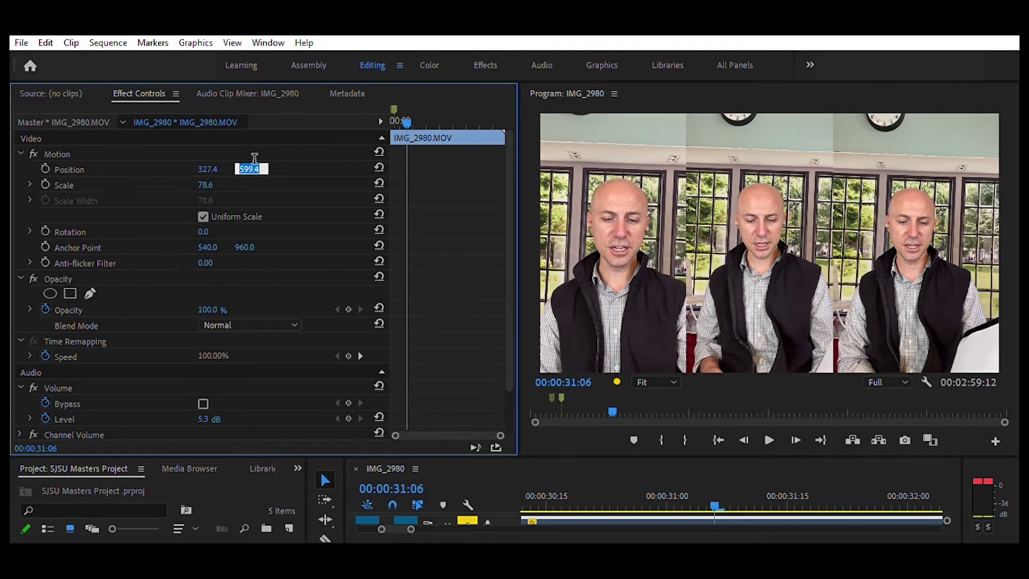
left_click(996, 460)
left_click(427, 248)
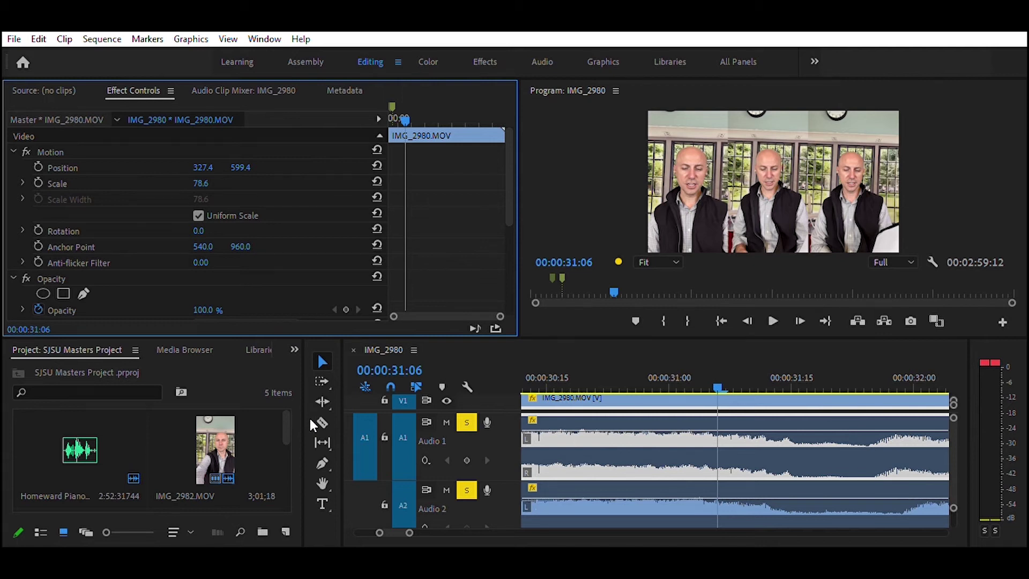
Search the effects for "crop" and apply the Crop effect to the IMG_2980.MOV clip
key("shift+7")
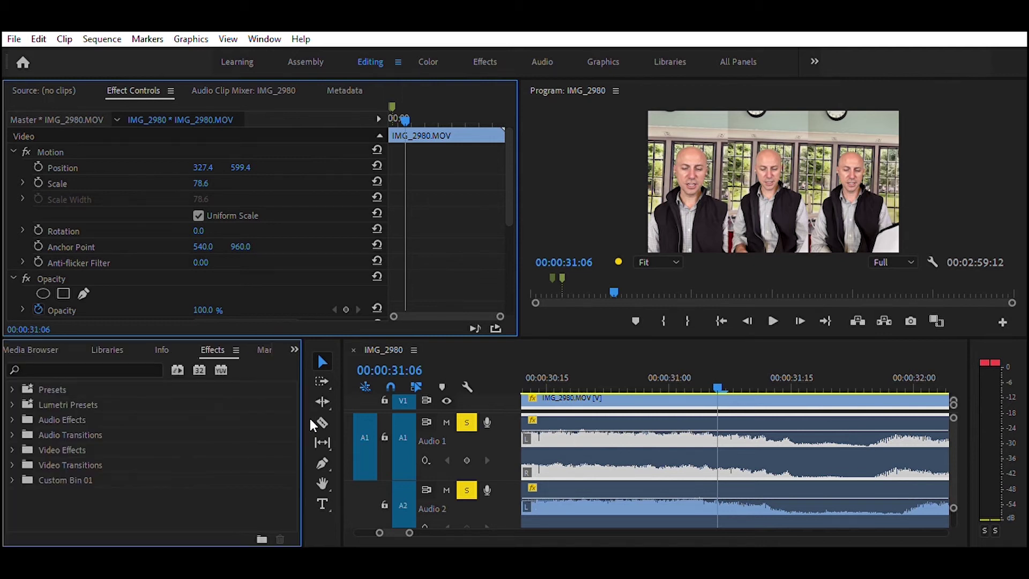
left_click(135, 364)
type("rop")
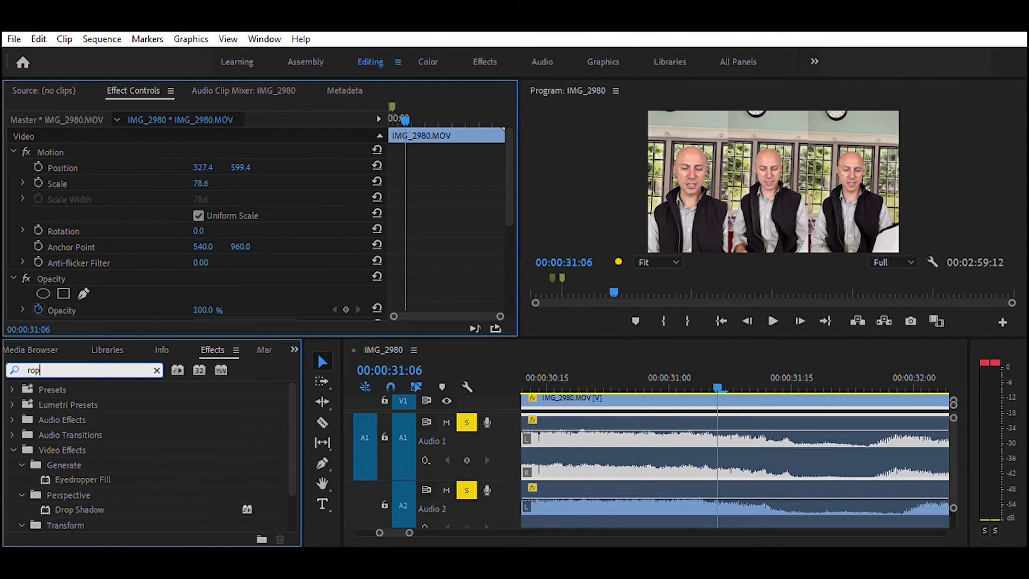
key("BackSpace")
key("BackSpace")
key("BackSpace")
type("crop")
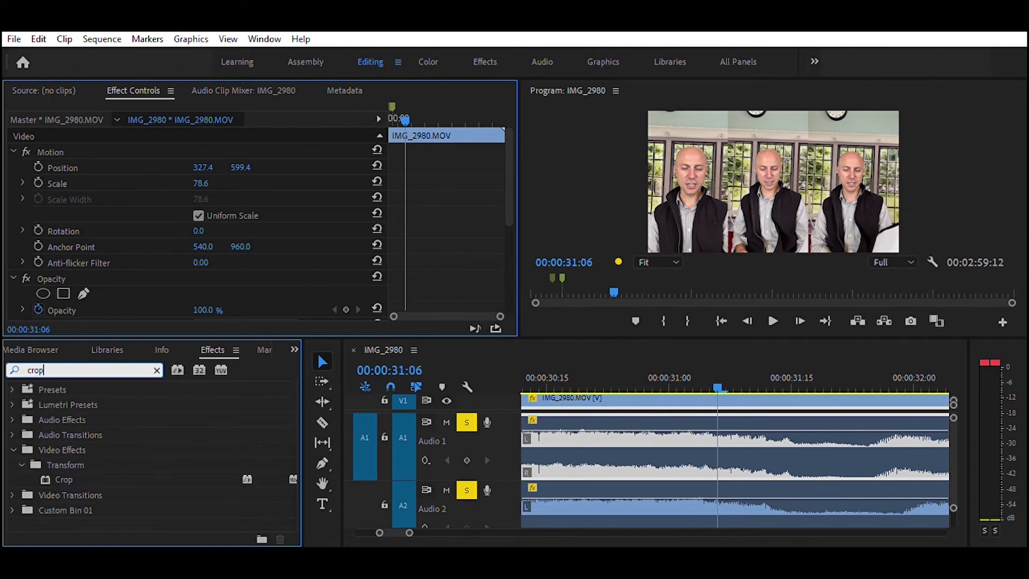
left_click(64, 464)
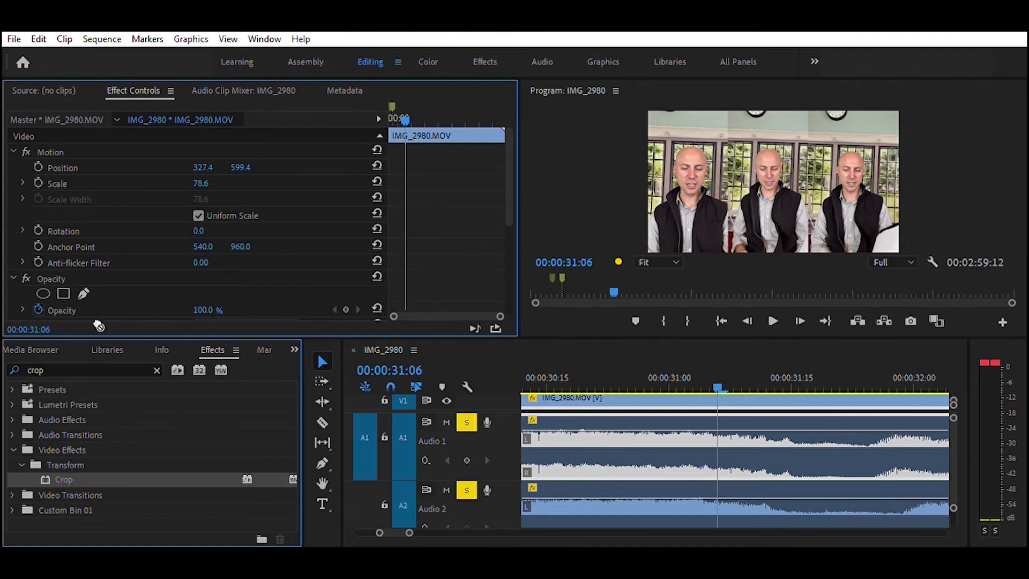
left_click_drag(63, 480, 78, 257)
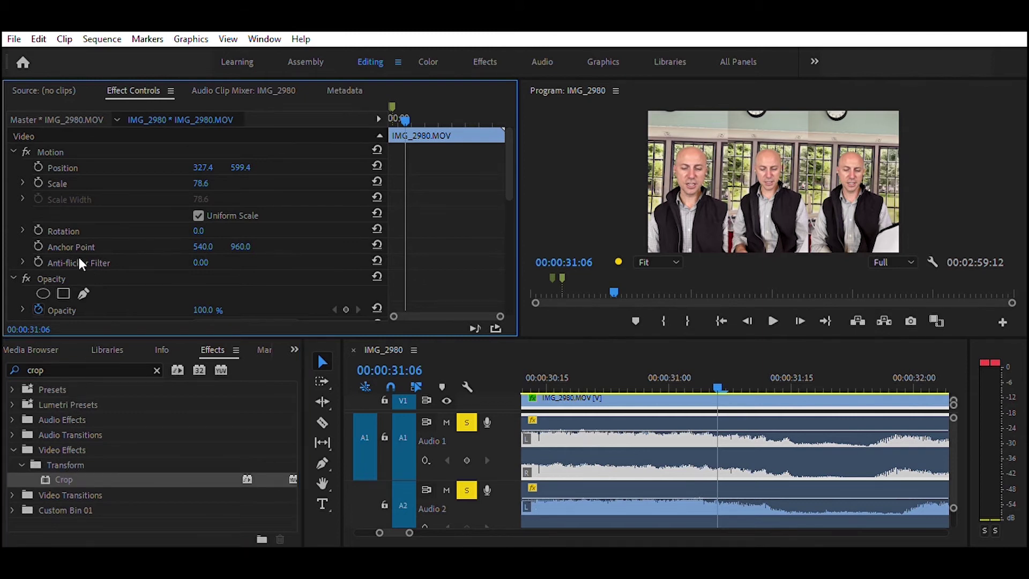
scroll(79, 258, "down", 5)
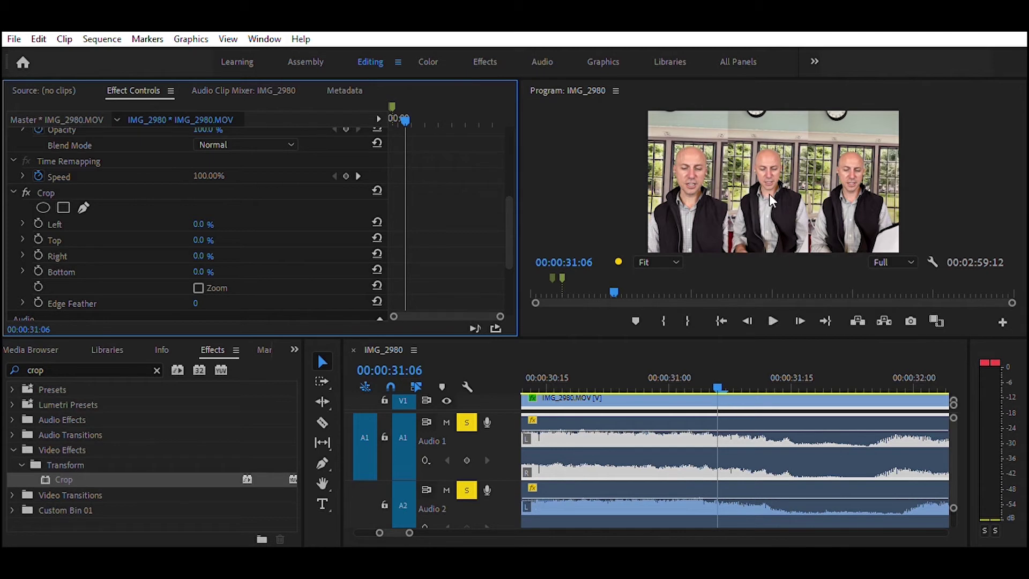
Apply the Crop effect to the middle IMG_2982.MOV clip and crop its right edge by about 5.6%
left_click(737, 220)
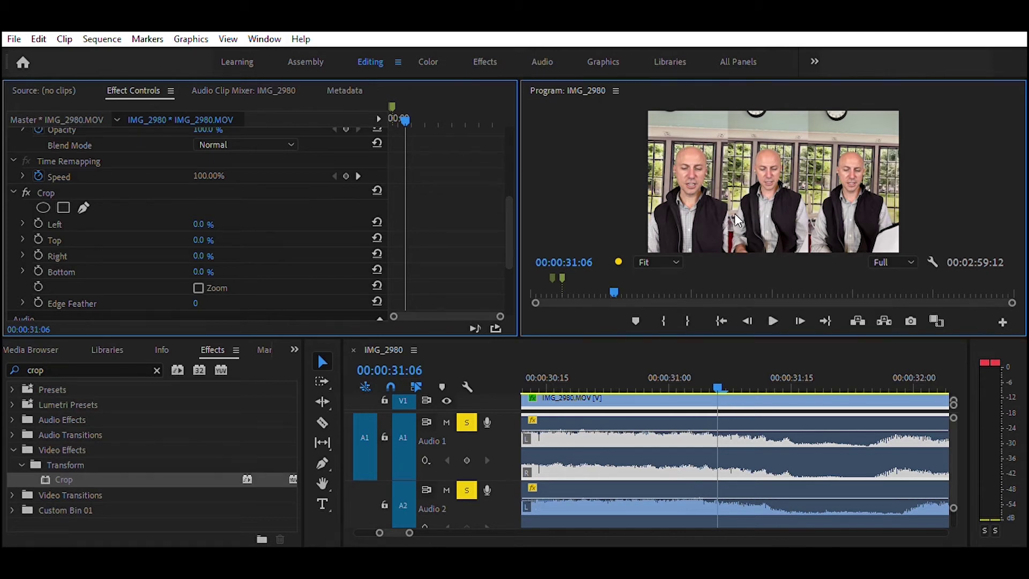
left_click(736, 220)
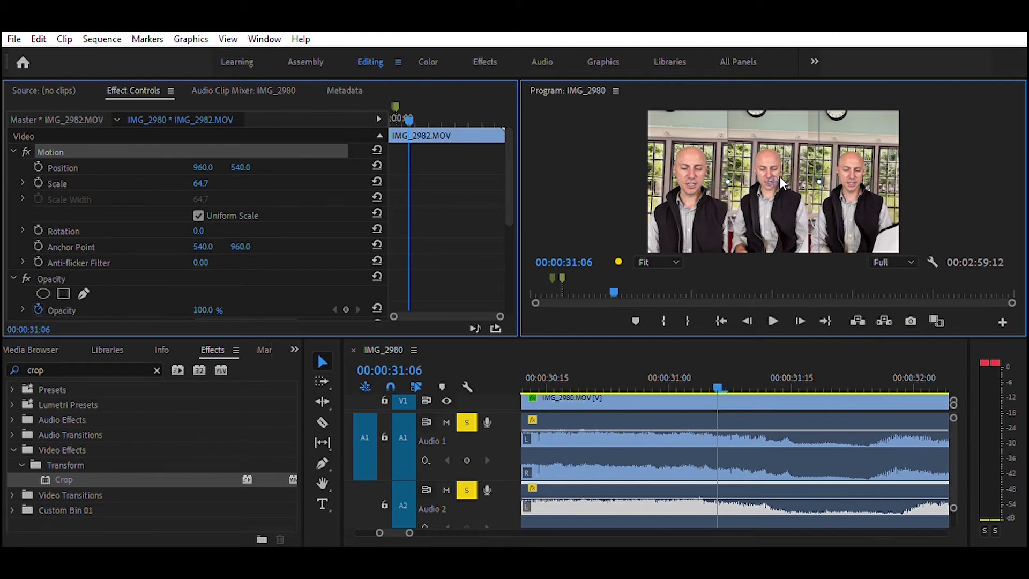
scroll(354, 266, "down", 5)
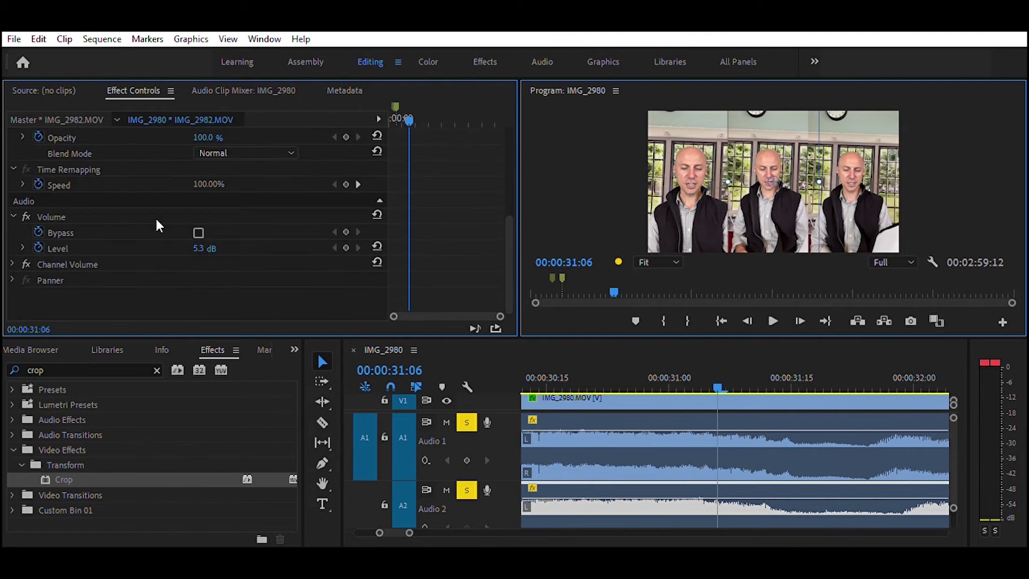
left_click_drag(111, 476, 137, 289)
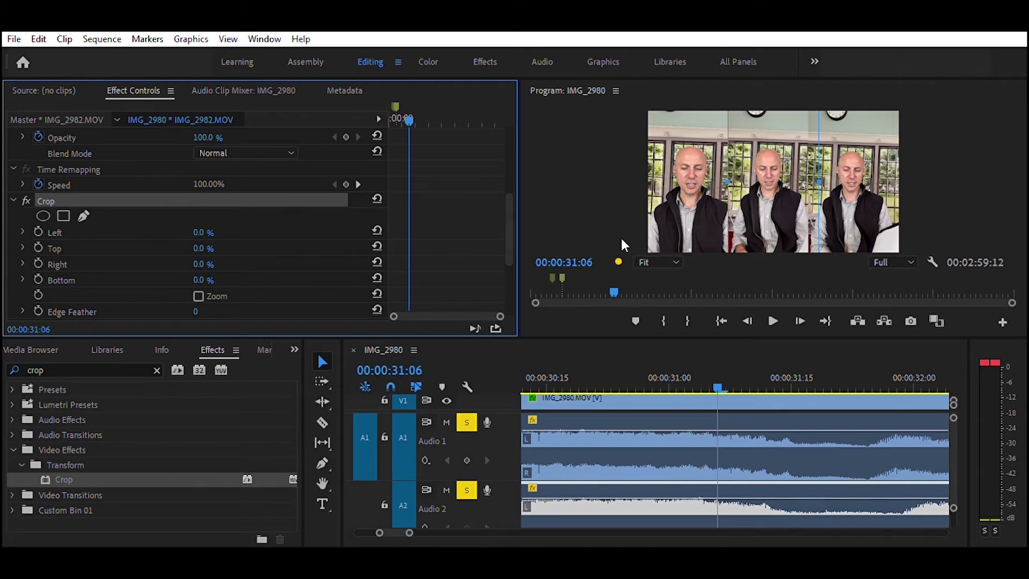
left_click(770, 195)
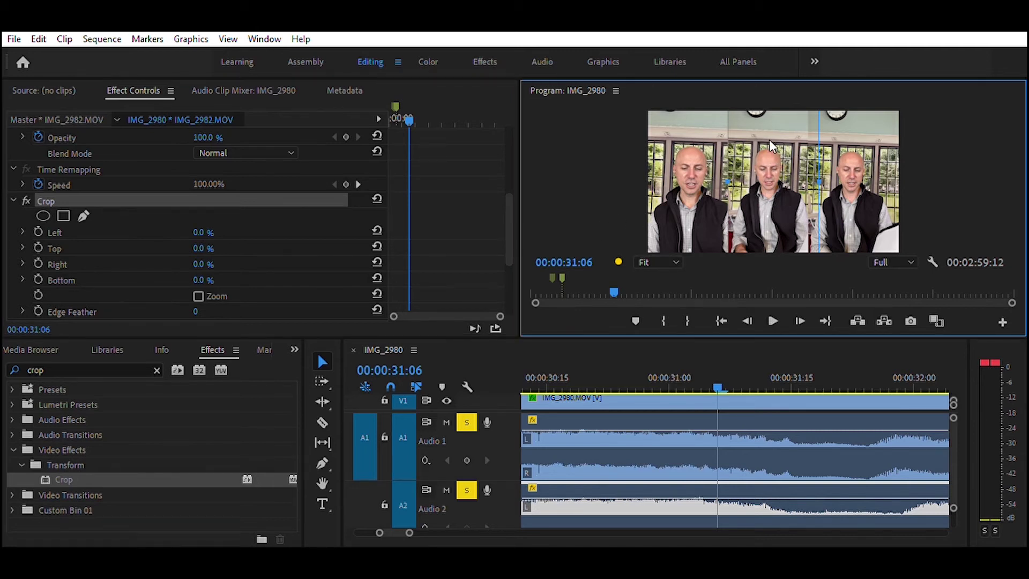
mouse_move(823, 172)
left_mouse_down()
mouse_move(802, 173)
mouse_move(819, 172)
left_mouse_up()
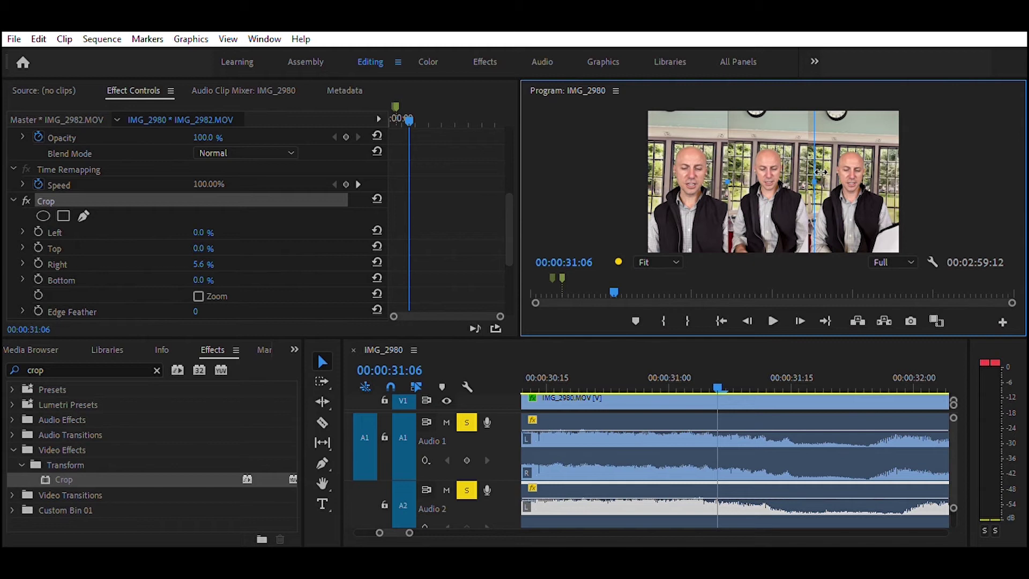
Move the middle IMG_2982.MOV picture up in the frame to a Position of about 954.3, 333.2
scroll(168, 181, "up", 5)
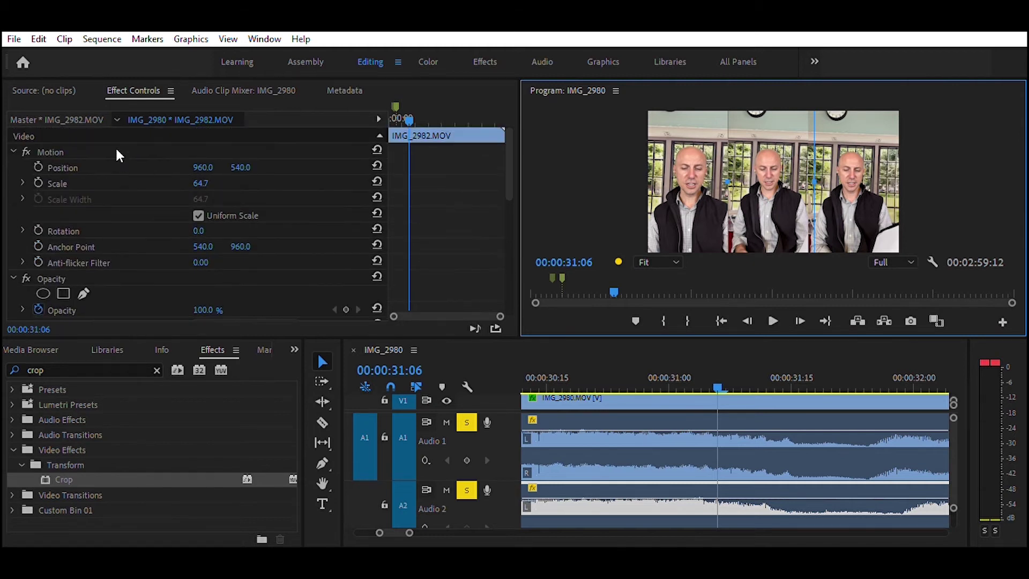
left_click(117, 151)
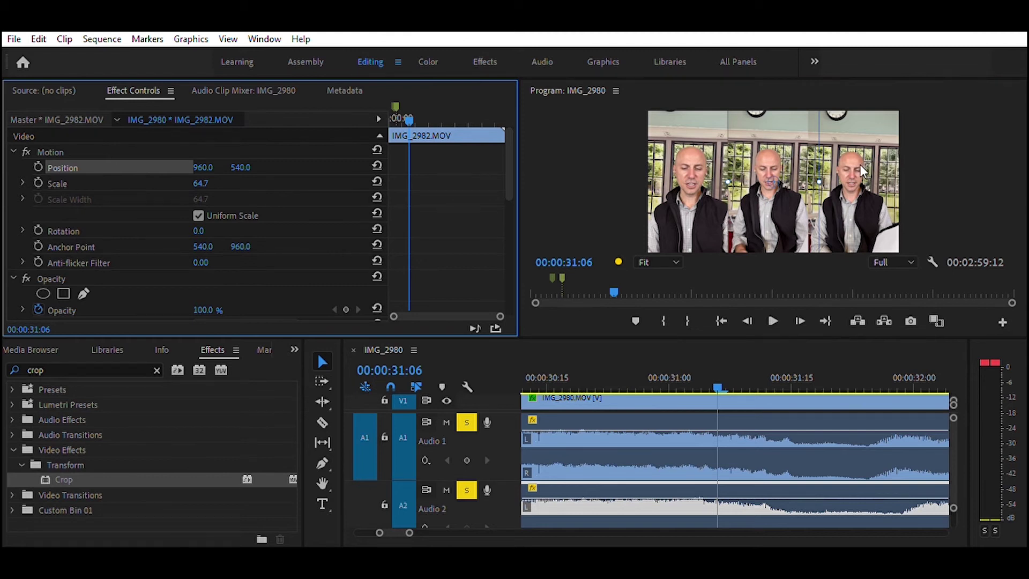
left_click_drag(741, 216, 739, 182)
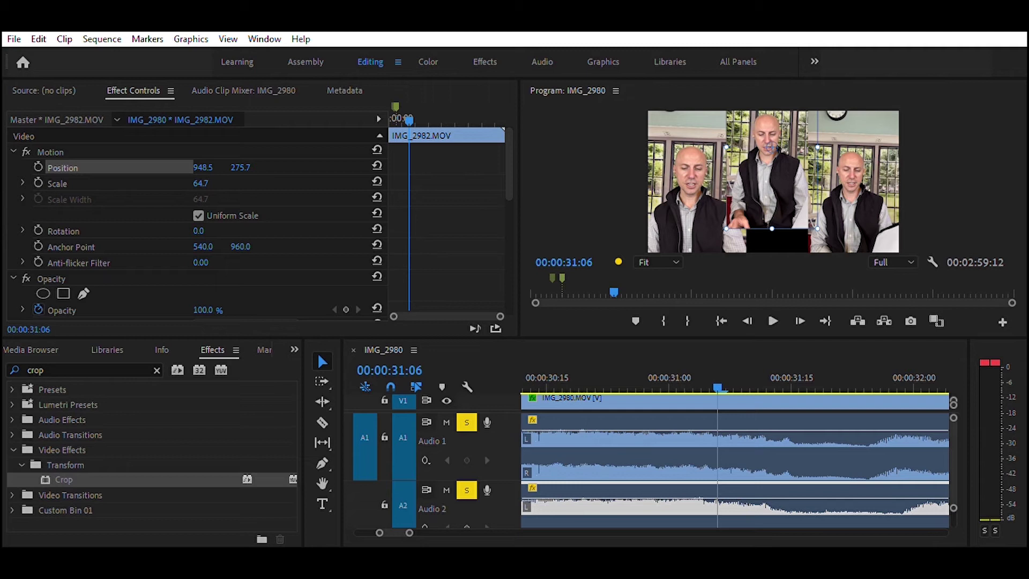
left_click(783, 182)
mouse_move(782, 181)
left_mouse_down()
mouse_move(782, 220)
mouse_move(783, 189)
left_mouse_up()
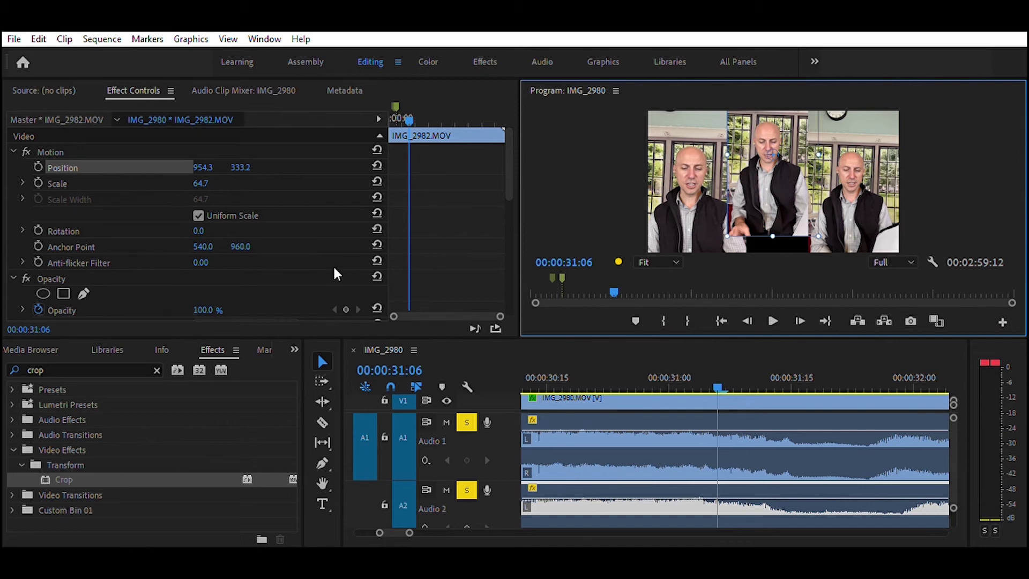
Crop the bottom of the IMG_2982.MOV clip by about 19.9%
scroll(150, 269, "down", 6)
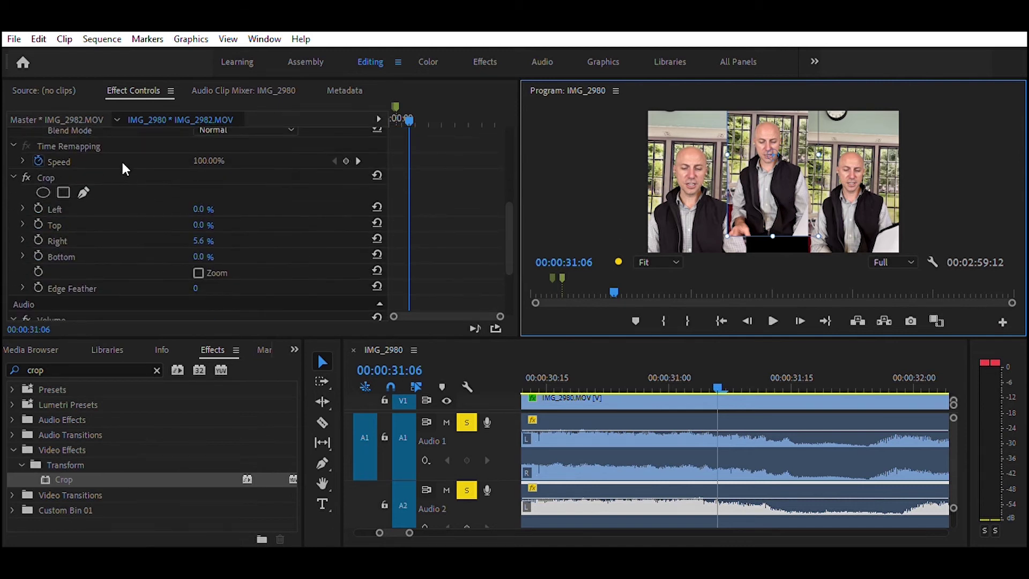
left_click(122, 173)
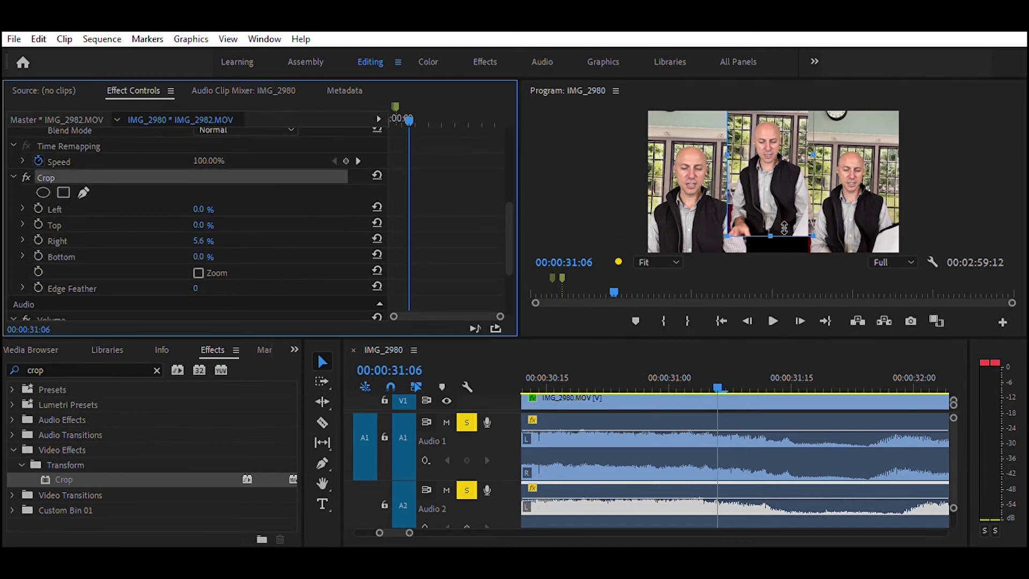
left_click_drag(783, 230, 783, 195)
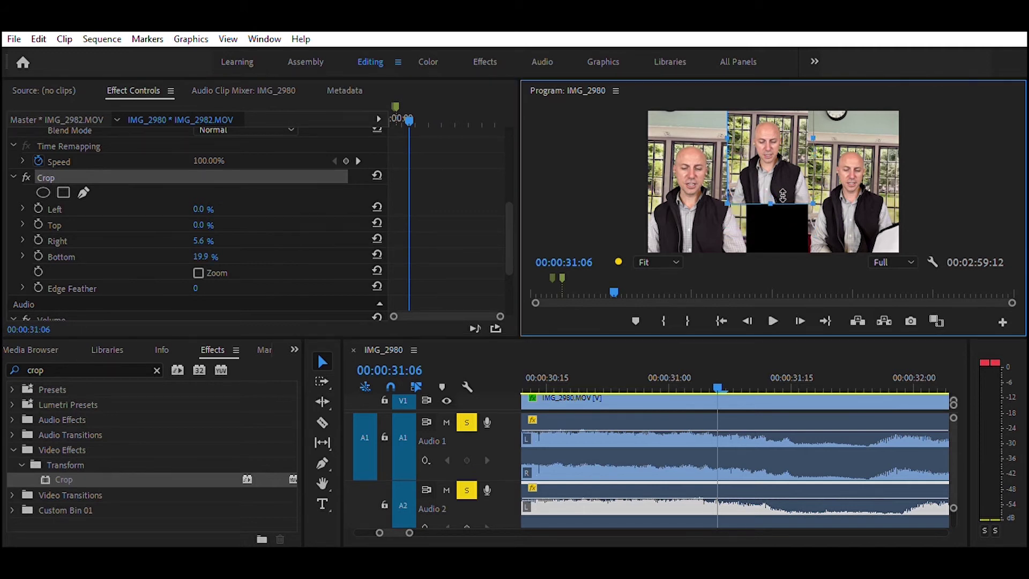
Move the IMG_2983.MOV picture up level with the middle take, to a Position of about 1557.8, 91.9
scroll(200, 160, "up", 5)
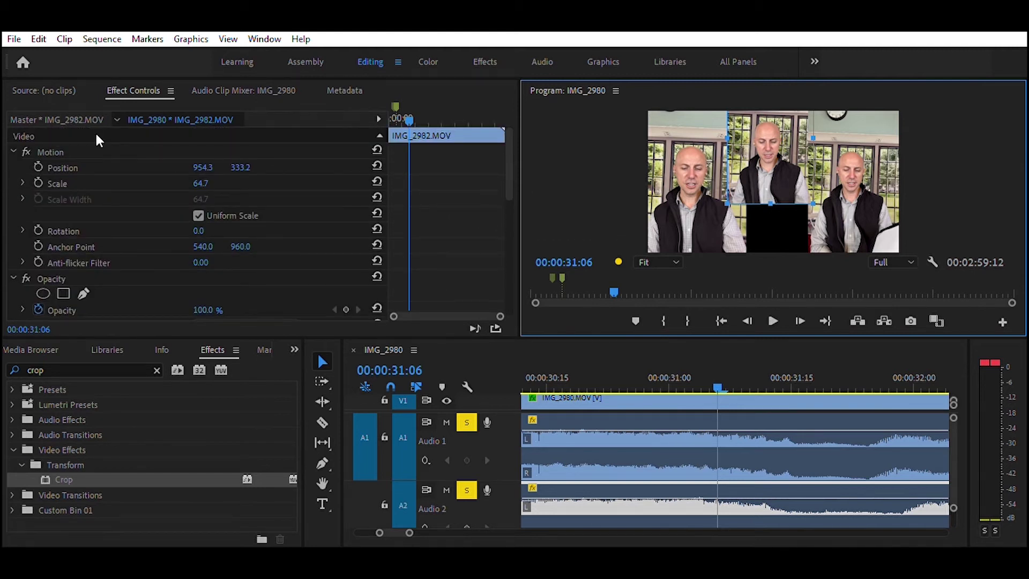
left_click(97, 152)
left_click(859, 176)
left_click_drag(860, 178, 848, 146)
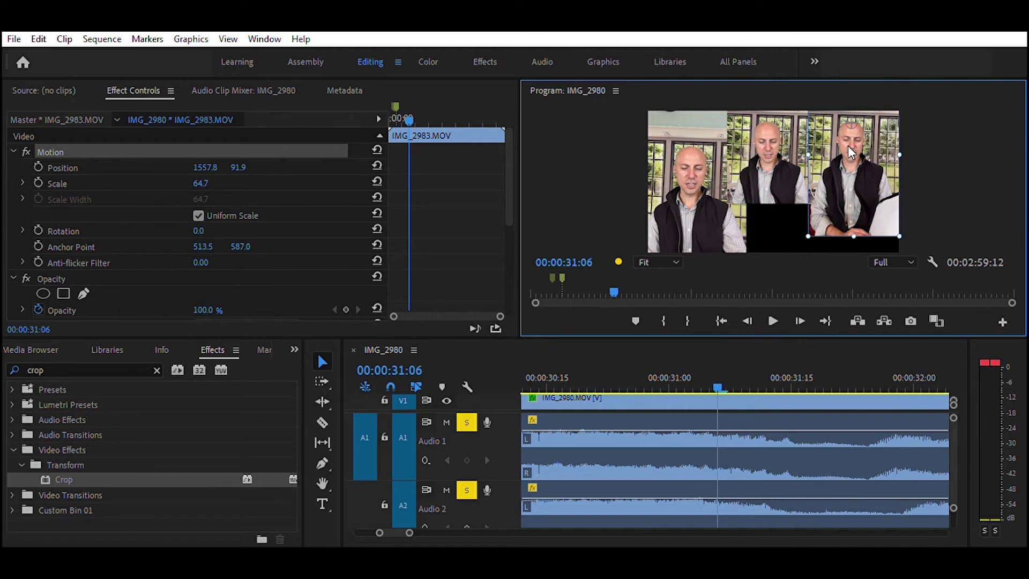
Apply the Crop effect to the IMG_2983.MOV clip and crop its bottom edge by about 19.5%
scroll(118, 245, "down", 3)
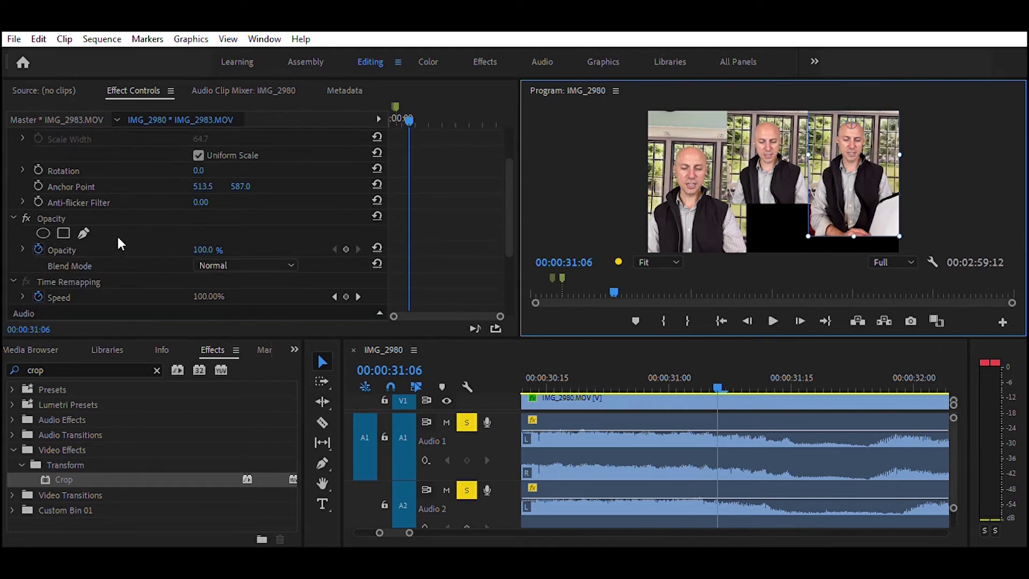
scroll(110, 229, "down", 3)
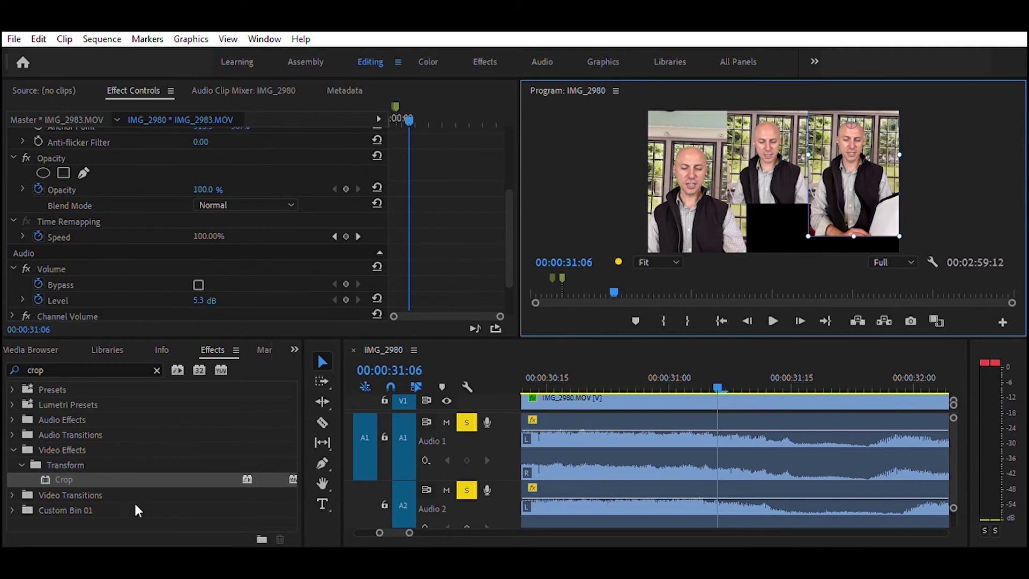
scroll(145, 207, "down", 3)
left_click_drag(141, 474, 156, 280)
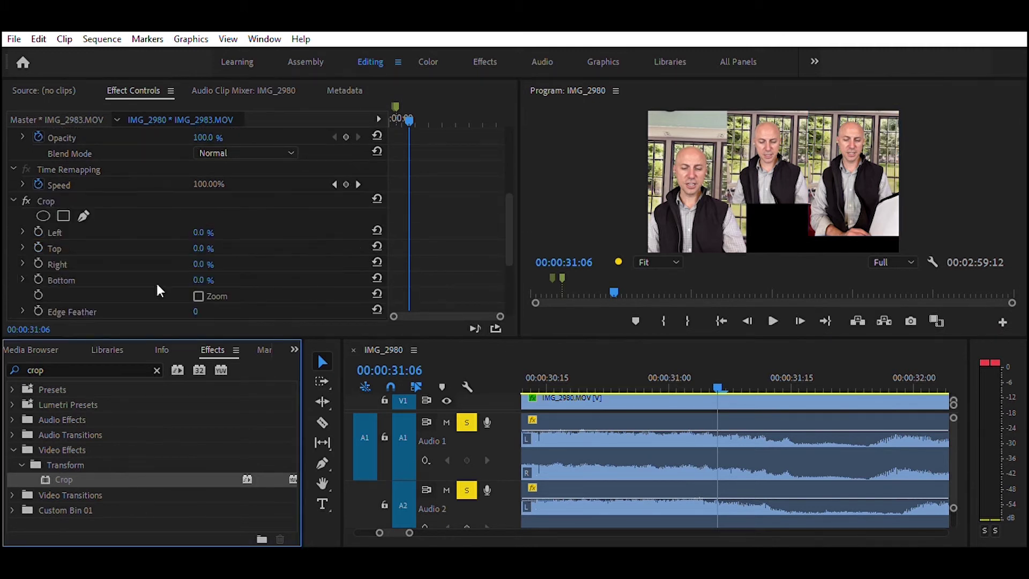
left_click(128, 200)
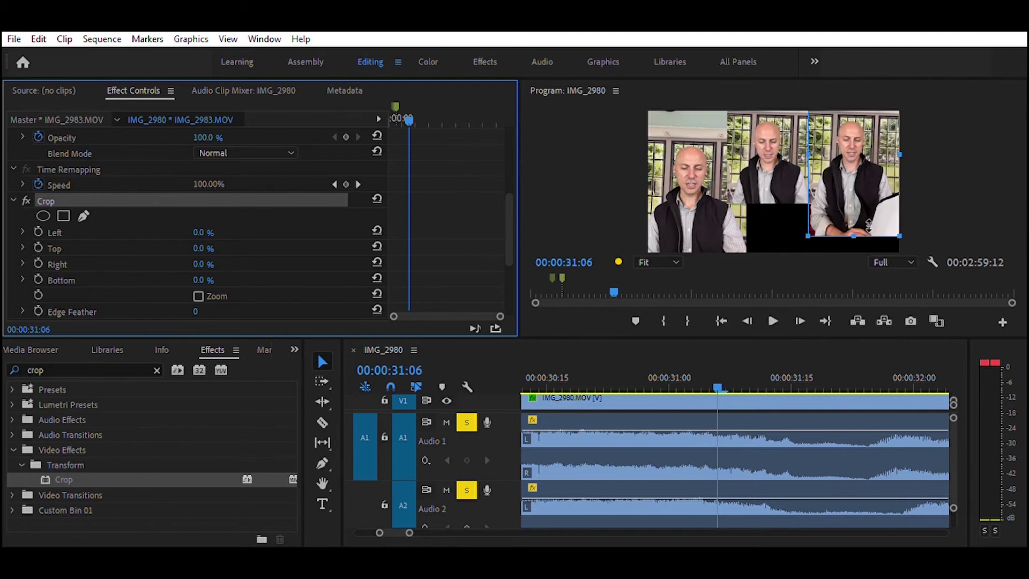
left_click_drag(861, 231, 860, 196)
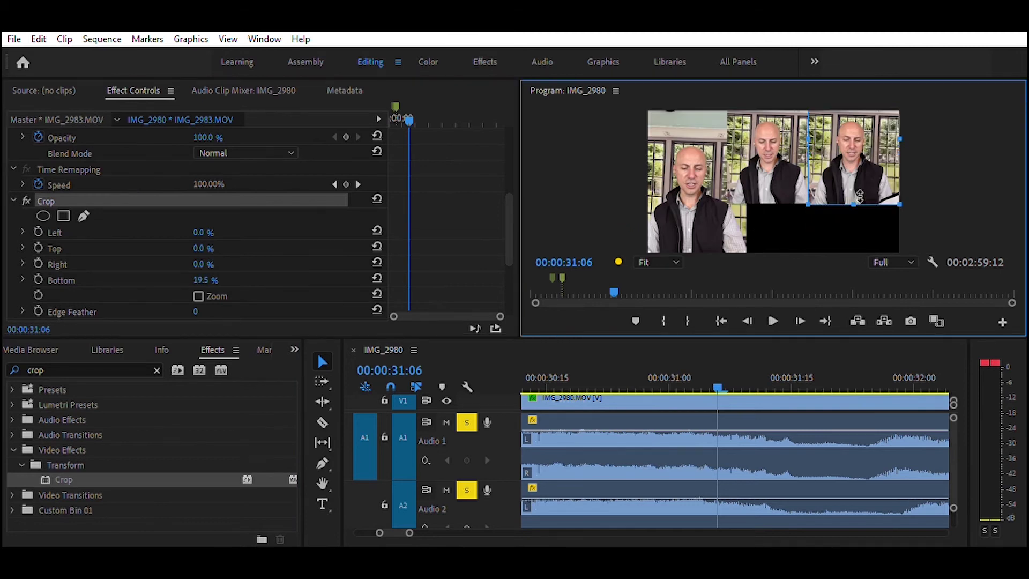
Move the IMG_2980.MOV picture up in the frame to a Position of about 321.7, 266.2
left_click(709, 203)
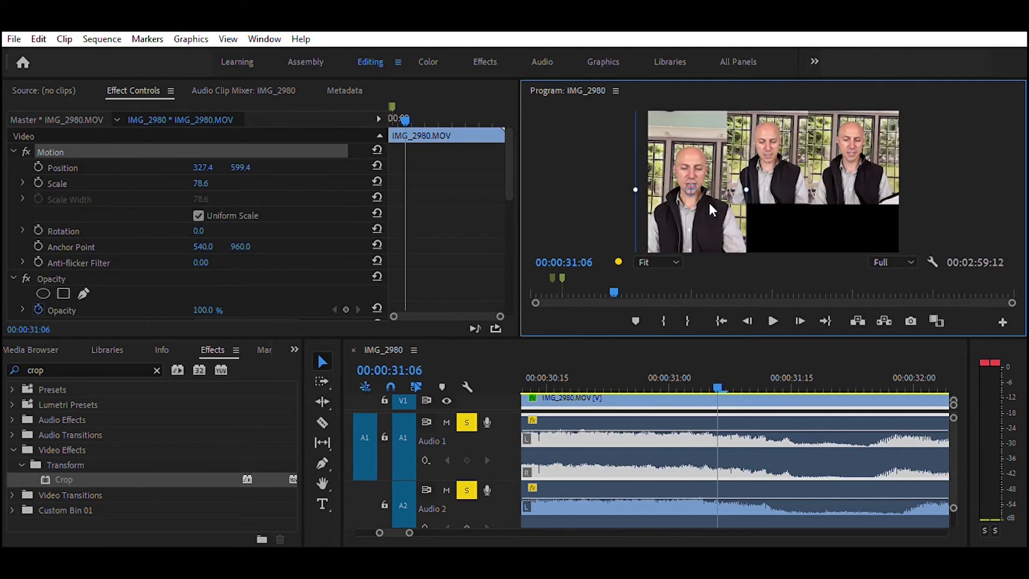
left_click_drag(665, 200, 664, 158)
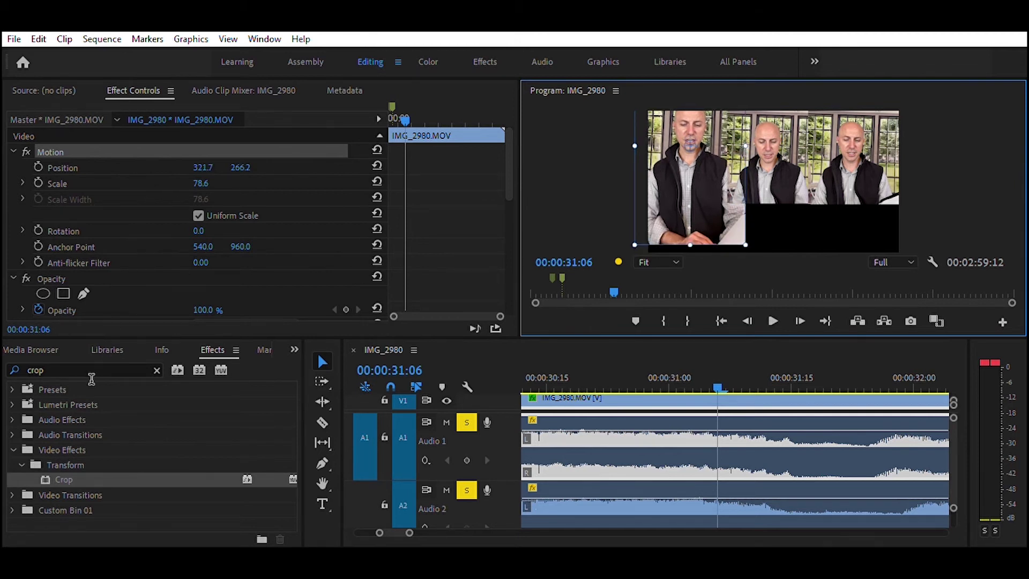
Crop the bottom edge of the IMG_2980.MOV clip by about 19.7%
scroll(133, 285, "down", 5)
scroll(134, 290, "down", 3)
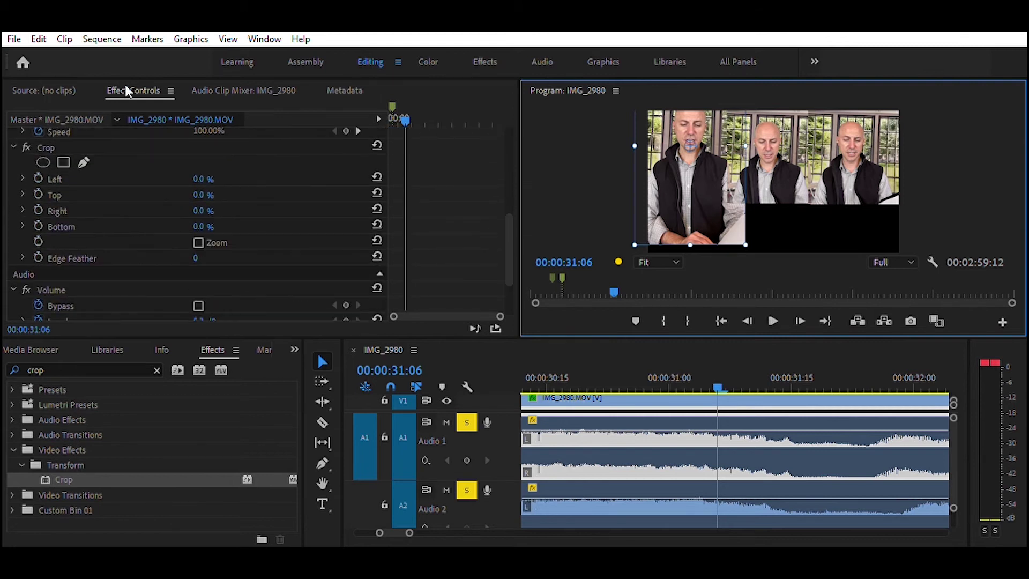
left_click(114, 147)
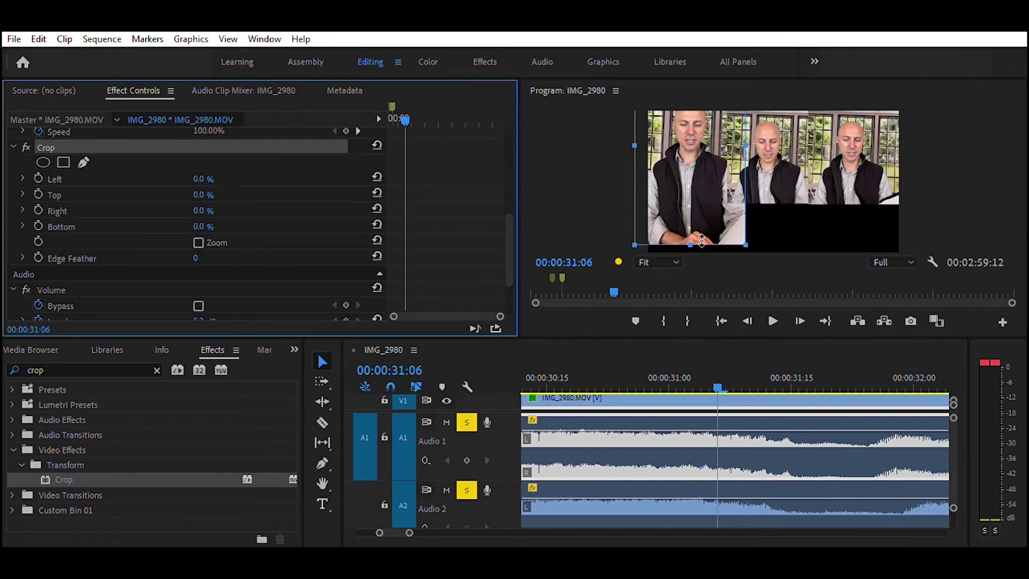
left_click_drag(701, 241, 696, 198)
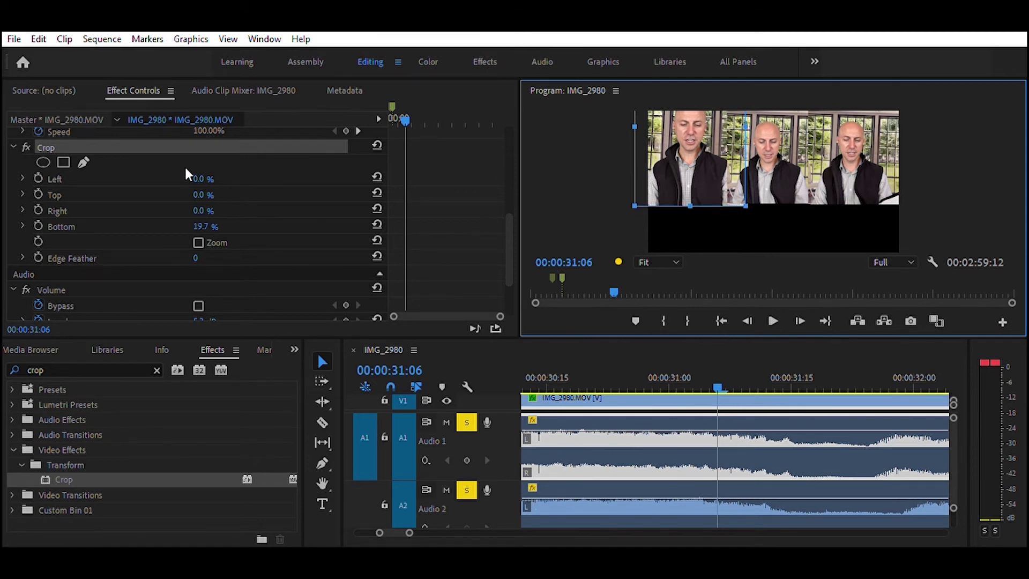
Scale the IMG_2980.MOV picture down to about 64.3 and move it to a Position of about 304.4, 656.8
scroll(185, 169, "up", 6)
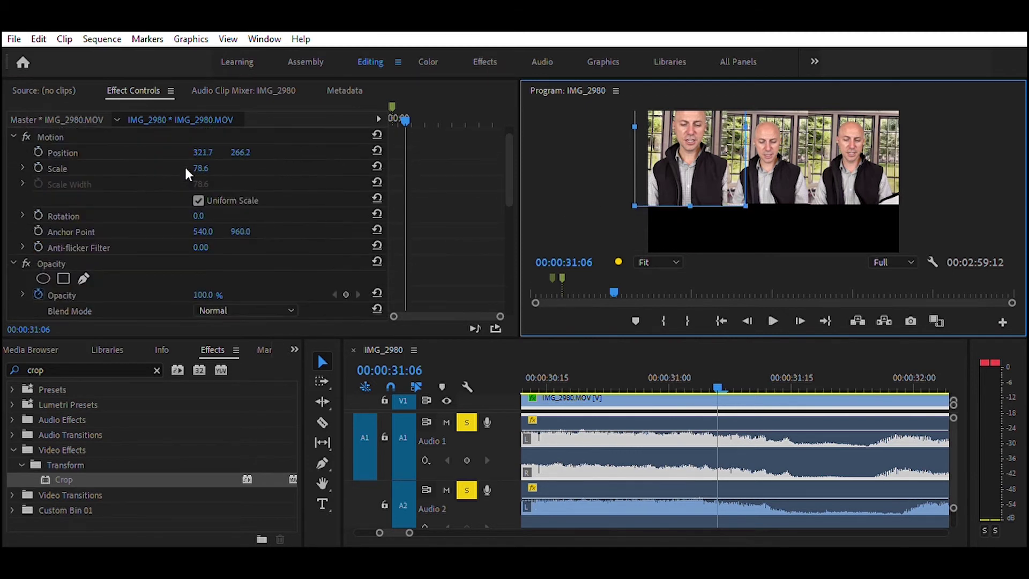
scroll(185, 169, "up", 1)
left_click(102, 149)
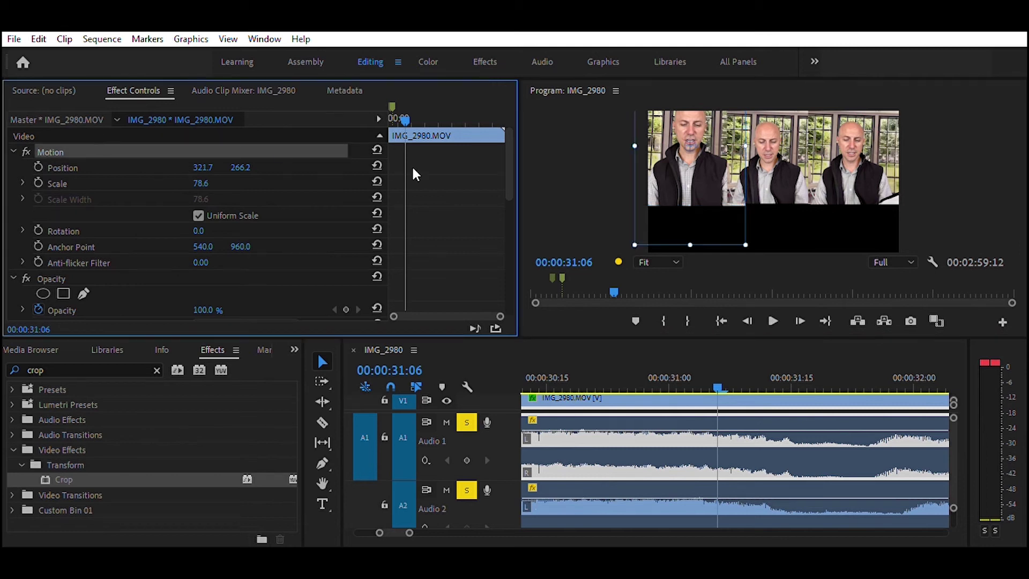
left_click_drag(646, 236, 657, 218)
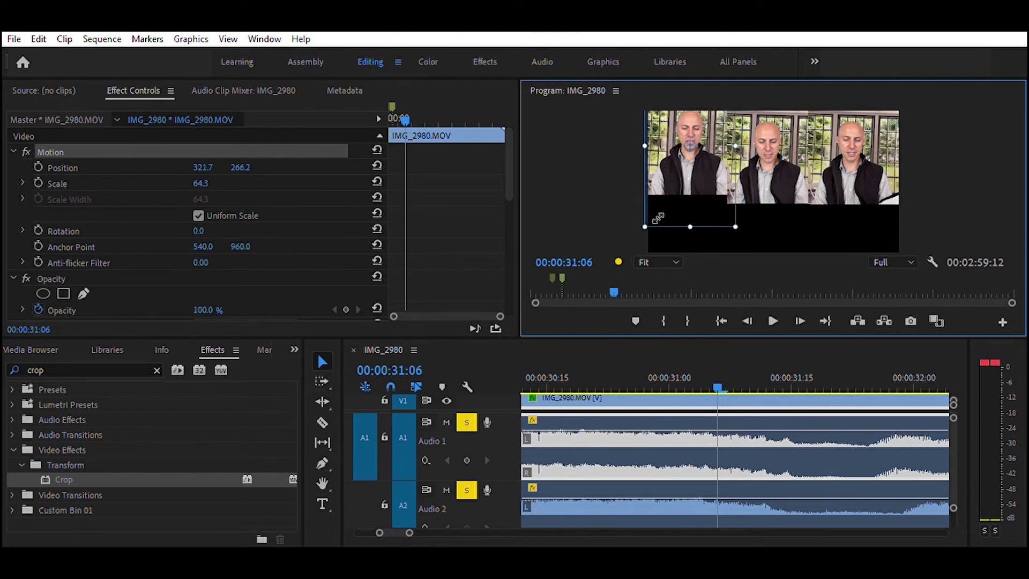
left_click_drag(679, 145, 677, 196)
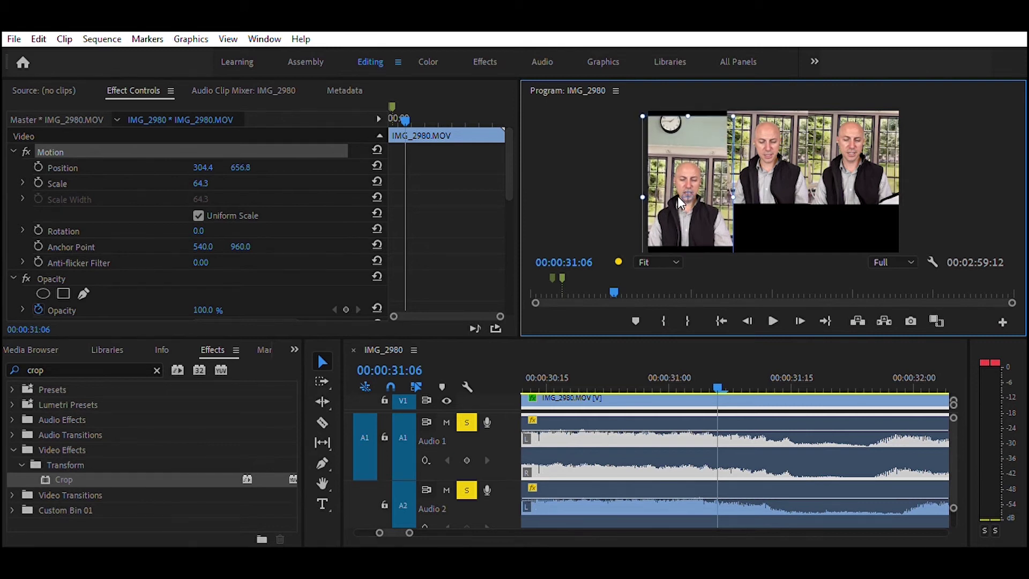
Move the IMG_2982.MOV picture down level with the IMG_2980.MOV take, to a Position of about 954.3, 656.4
left_click(764, 180)
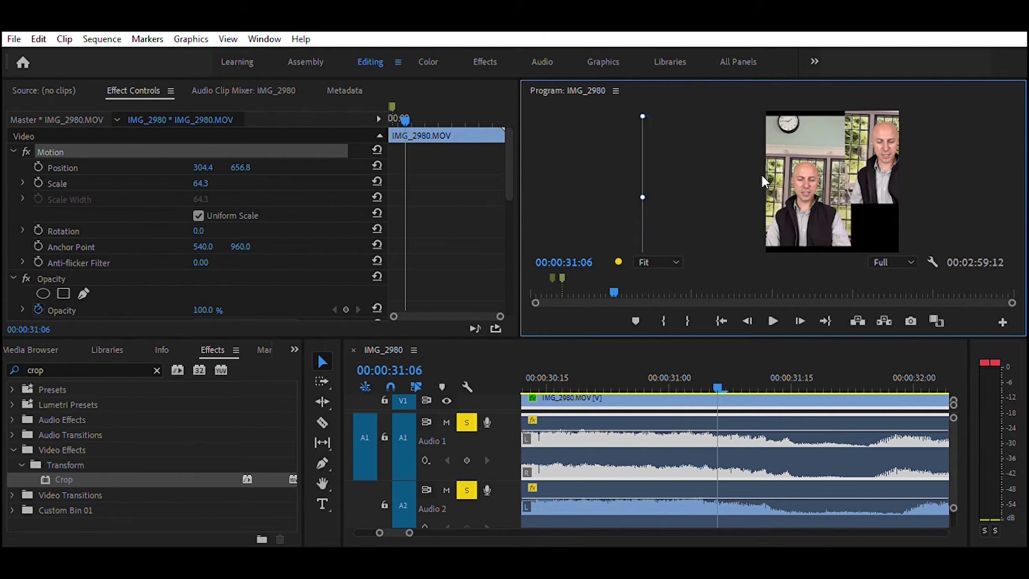
left_click_drag(762, 176, 761, 219)
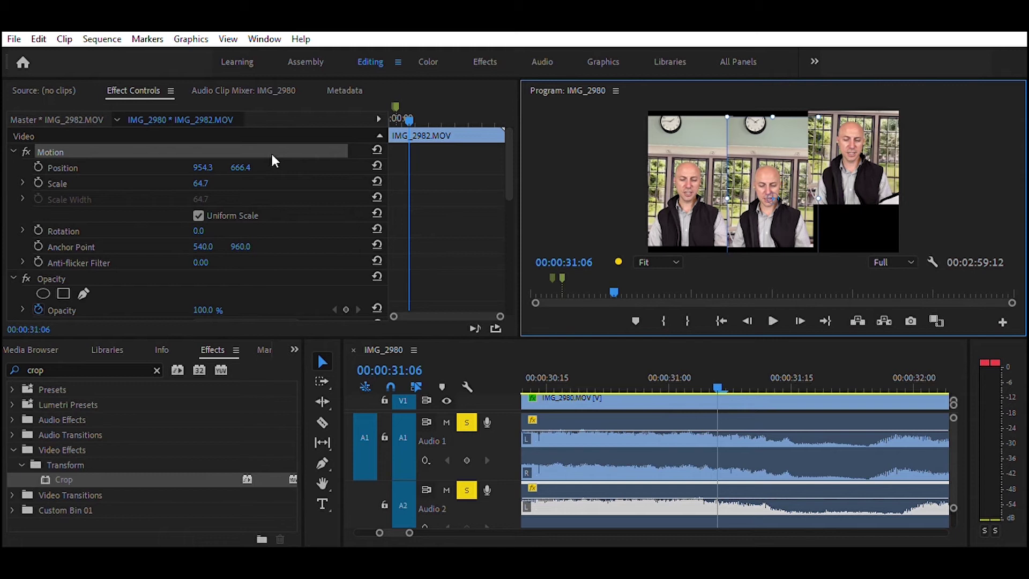
left_click(244, 165)
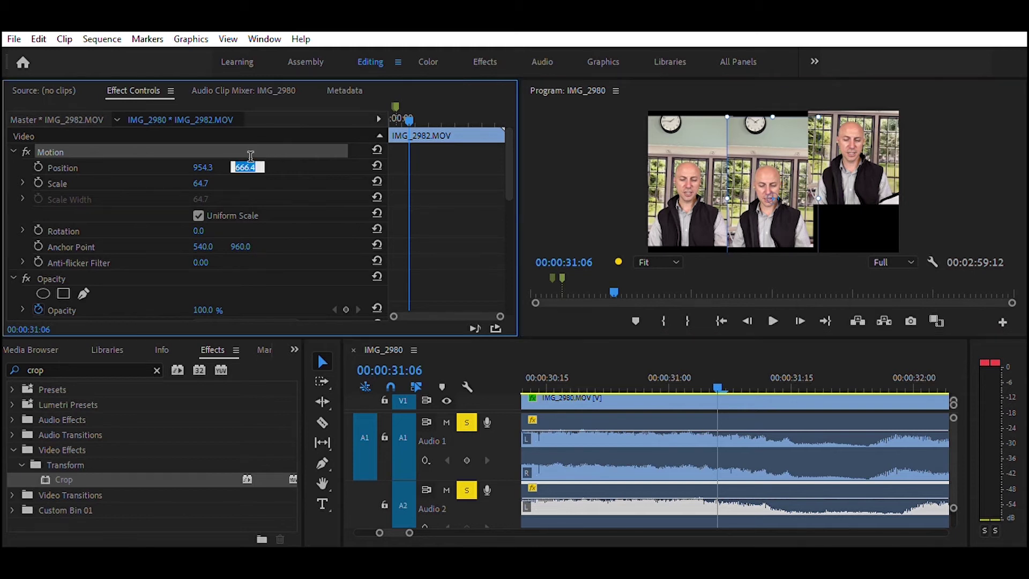
key("Down")
key("Down")
key("Down")
key("Down")
key("Down")
key("Down")
key("Down")
key("Down")
key("Down")
key("Down")
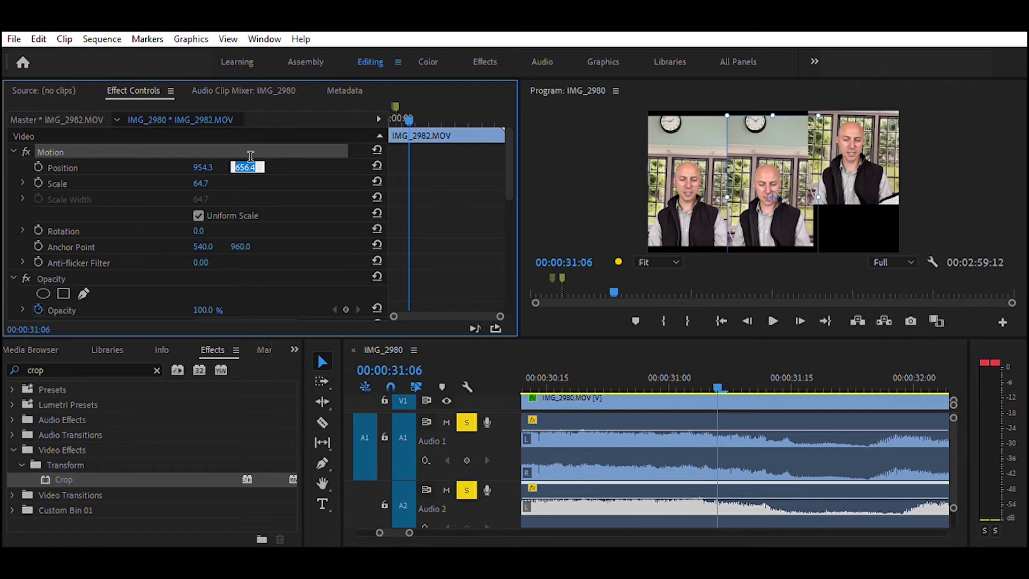
Move the IMG_2983.MOV picture down beside the other two takes, to a Position of about 1557.8, 425.1
left_click(848, 162)
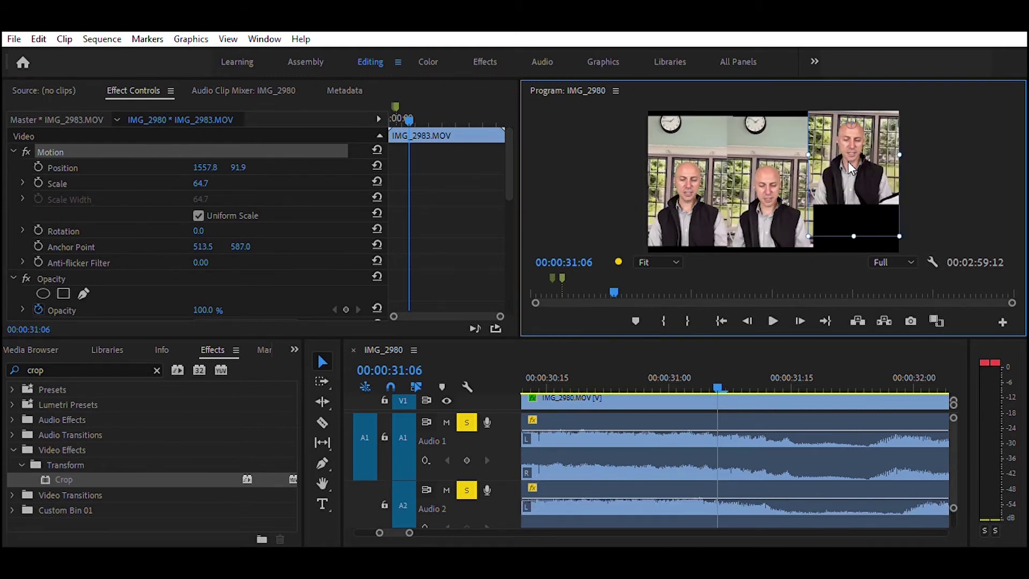
left_click_drag(847, 162, 848, 205)
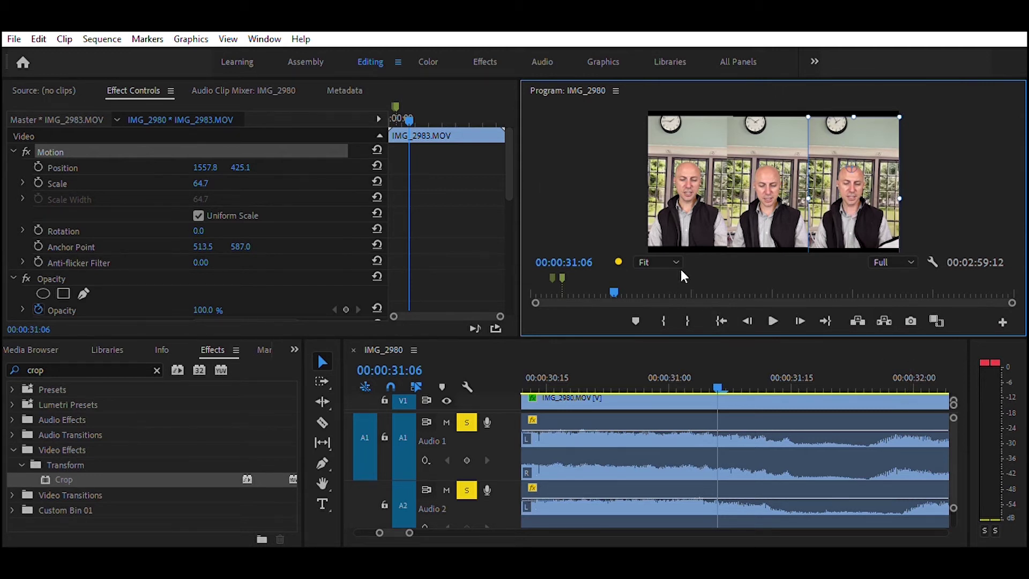
Check the takes' bottom edges at 75% preview size and set the IMG_2982.MOV vertical Position to 658.4
left_click(656, 334)
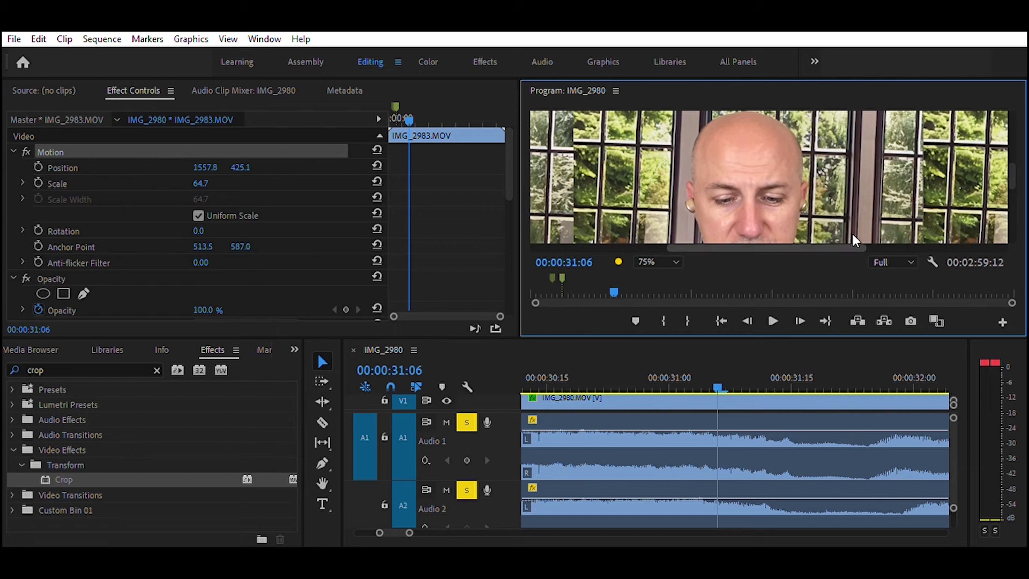
left_click_drag(852, 236, 780, 243)
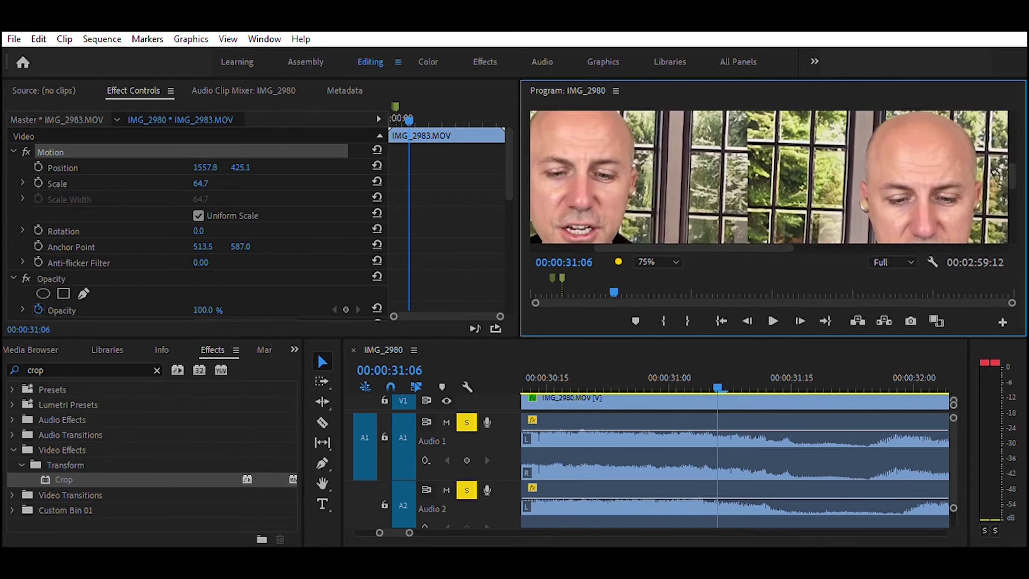
left_click_drag(1012, 174, 1012, 216)
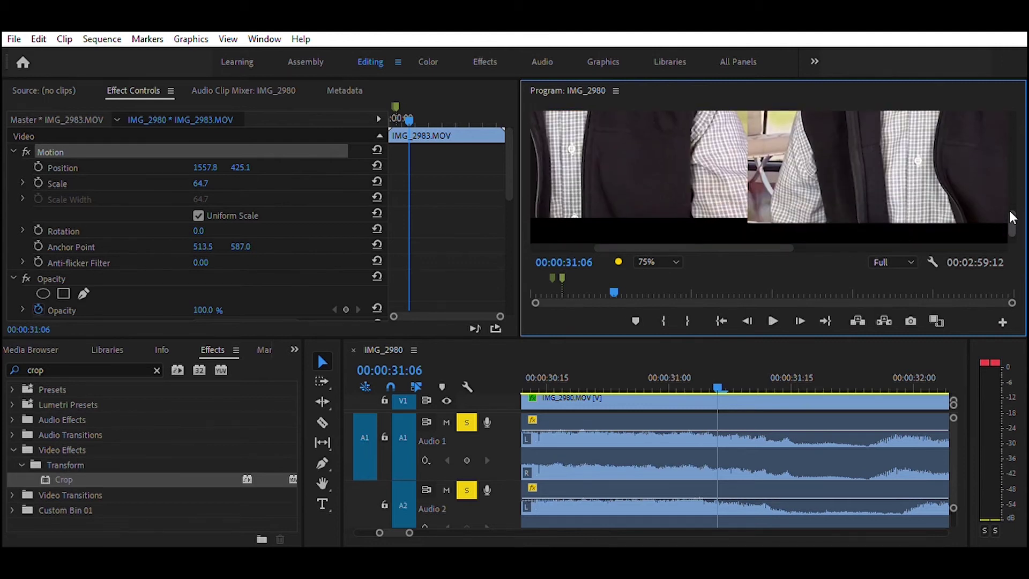
left_click_drag(704, 233, 741, 239)
left_click(729, 169)
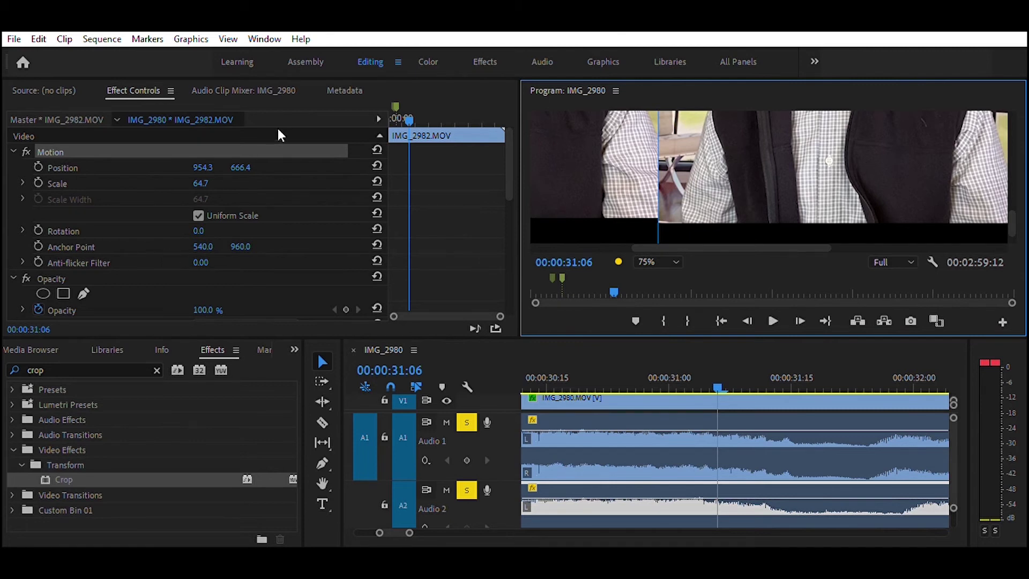
left_click(250, 156)
key("Down")
key("Down")
key("Down")
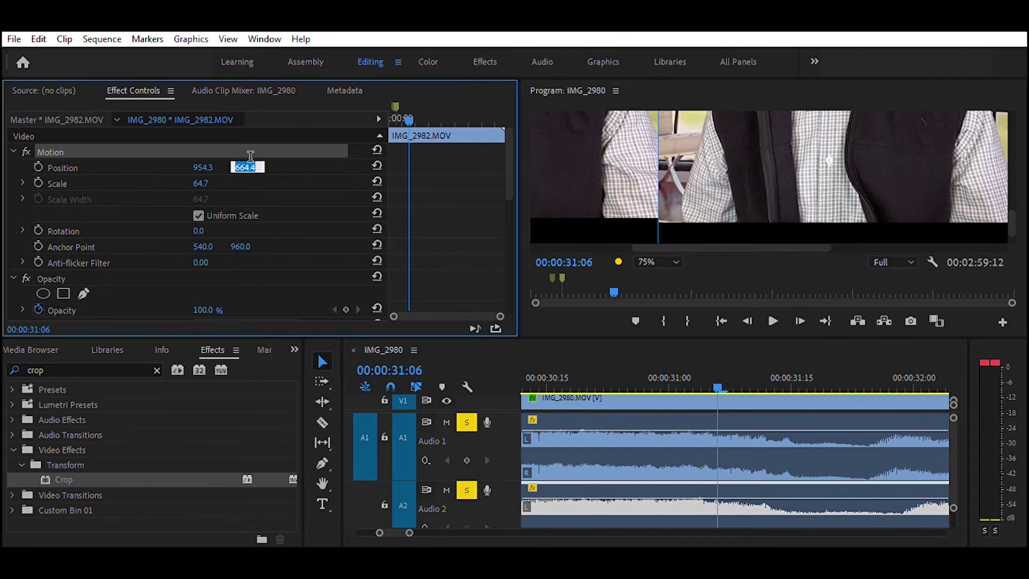
key("Down")
key("Down")
key("Down")
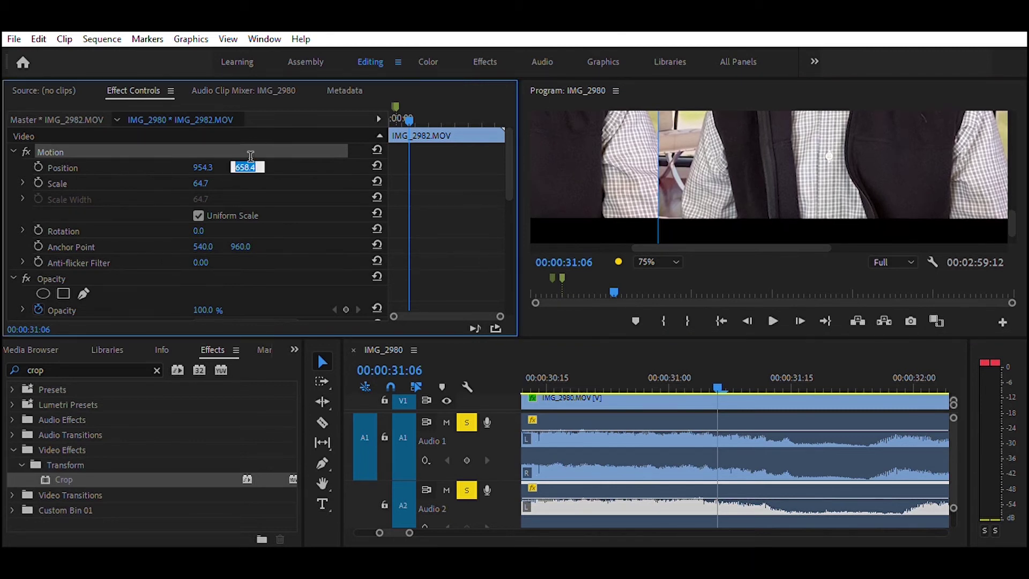
key("Up")
left_click(875, 233)
Set the IMG_2983.MOV vertical Position to 412.1 to line up its bottom edge with the middle take
scroll(874, 233, "right", 3)
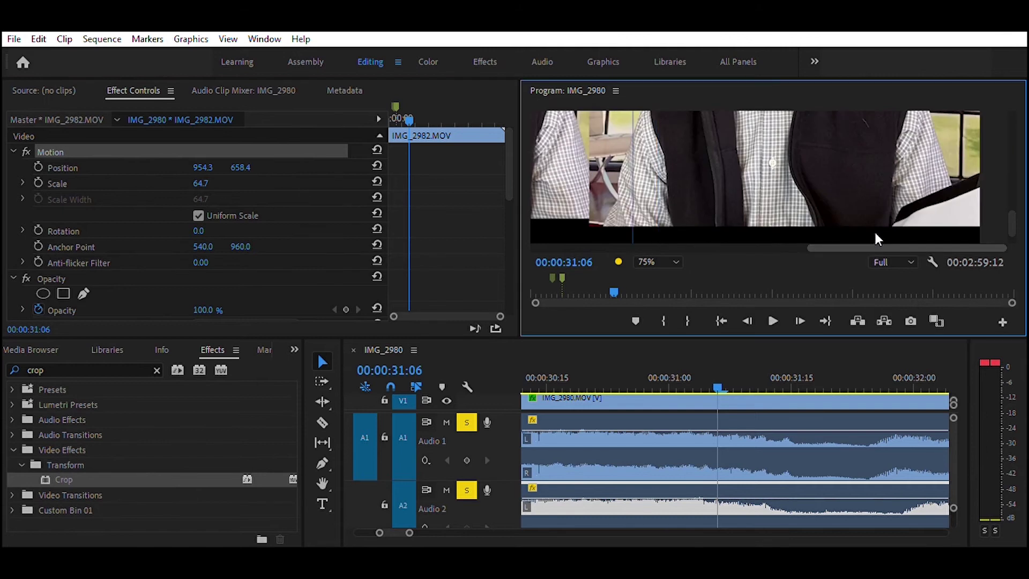
double_click(849, 181)
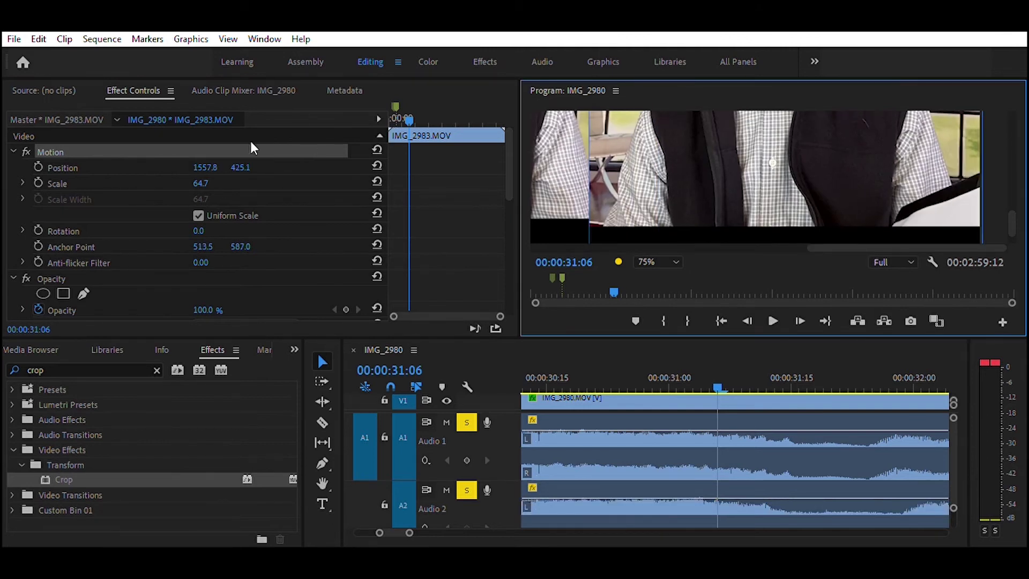
left_click(250, 166)
key("Down")
key("Down")
key("Down")
key("Down")
key("Down")
key("Down")
key("Down")
key("Down")
key("Down")
key("Down")
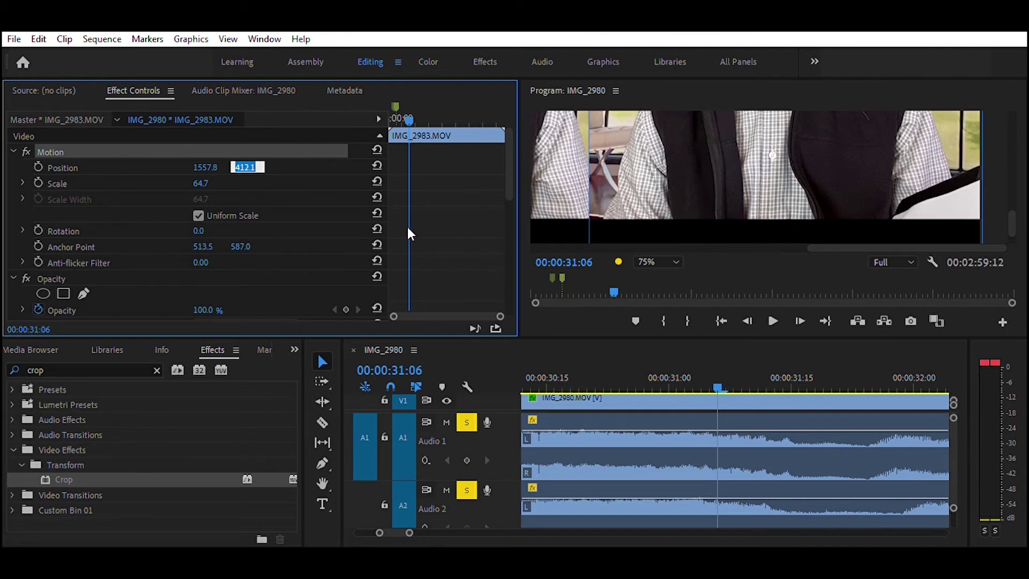
key("Return")
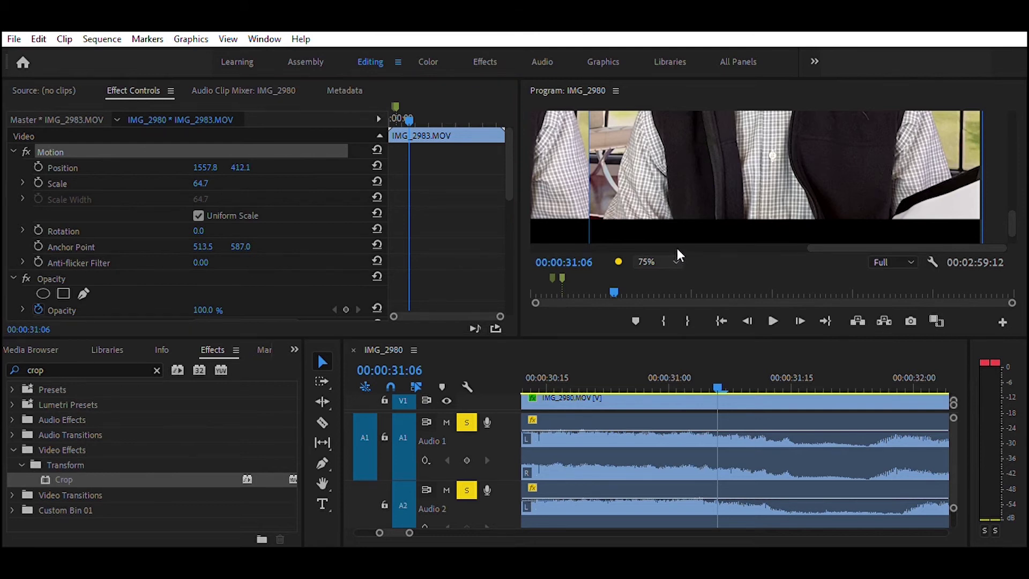
Fit the whole frame in the preview and play the three takes side by side from around 10 seconds
left_click(664, 263)
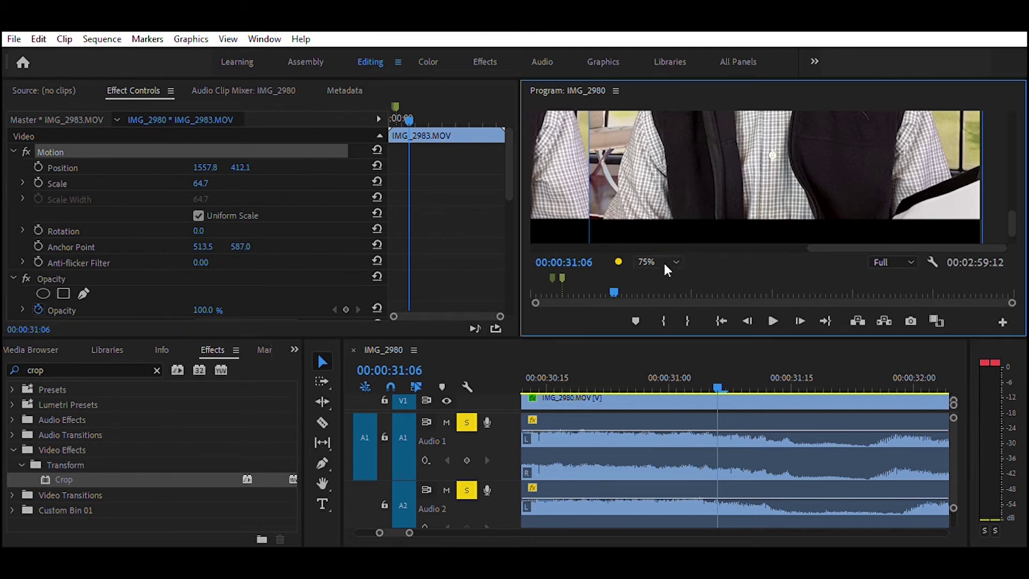
left_click(664, 264)
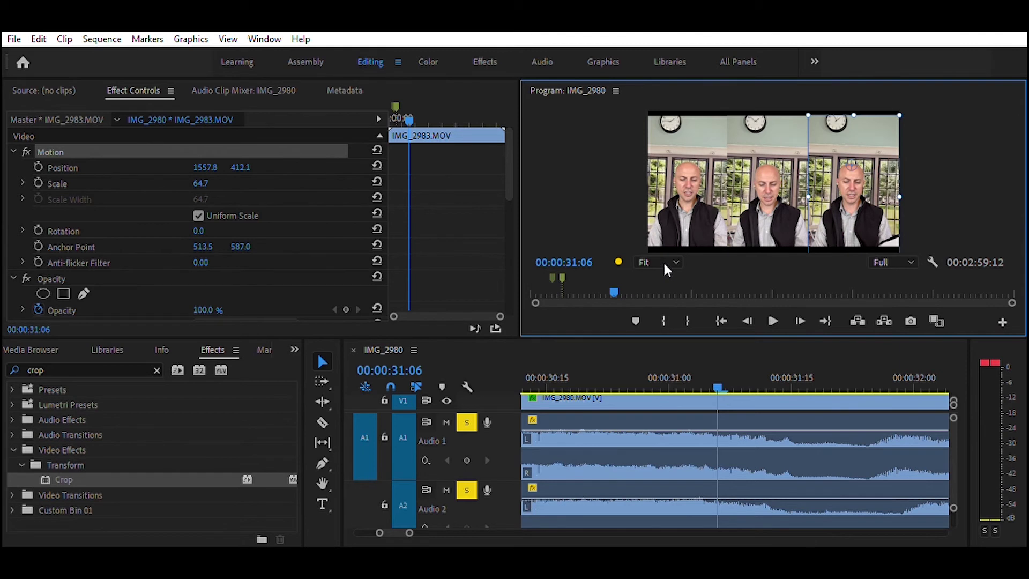
left_click(963, 184)
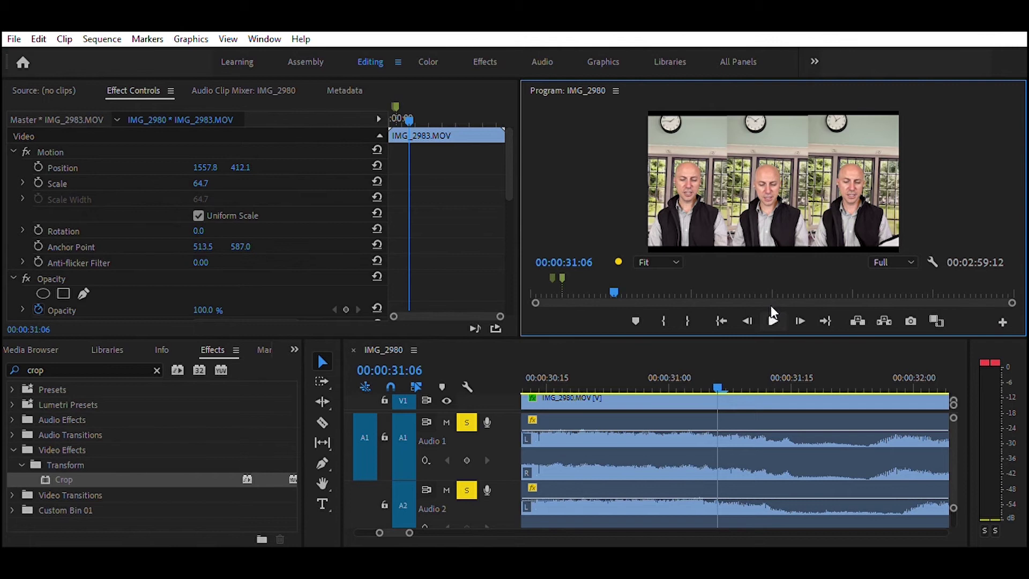
left_click(724, 309)
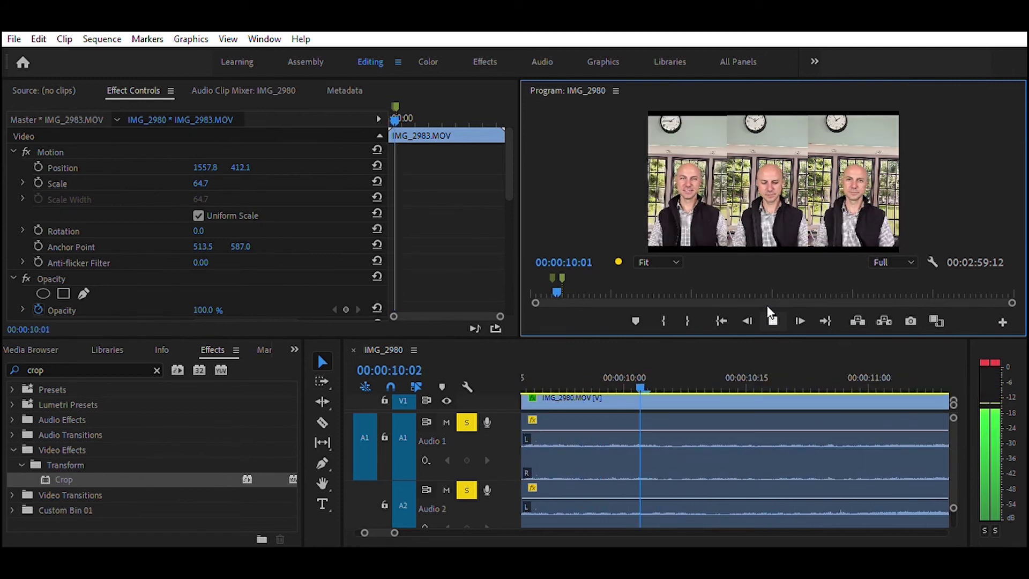
left_click(767, 309)
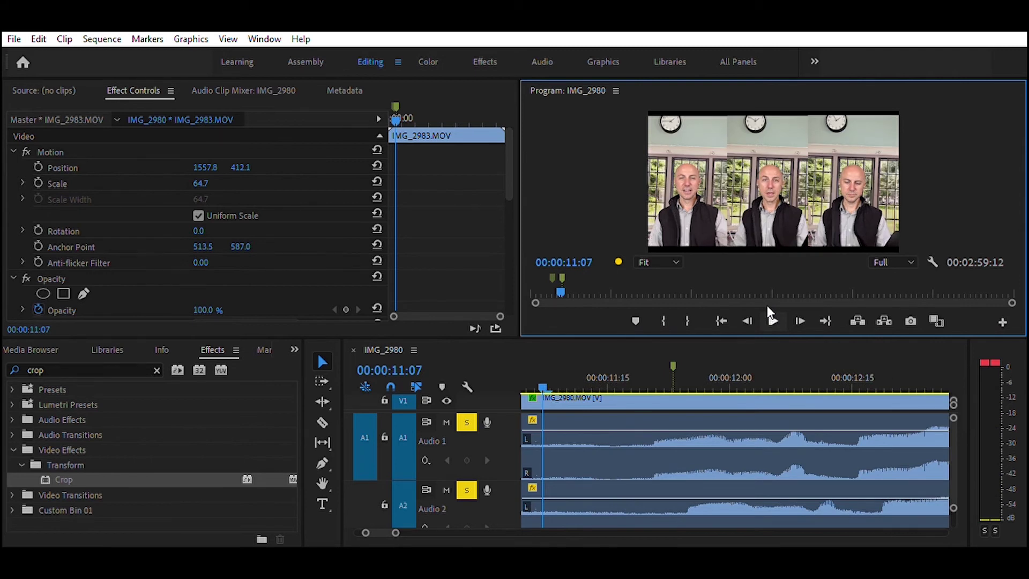
Trim the start of the IMG_2980.MOV clip to about 8 seconds on the timeline, just before the first marker
left_click_drag(404, 523, 425, 519)
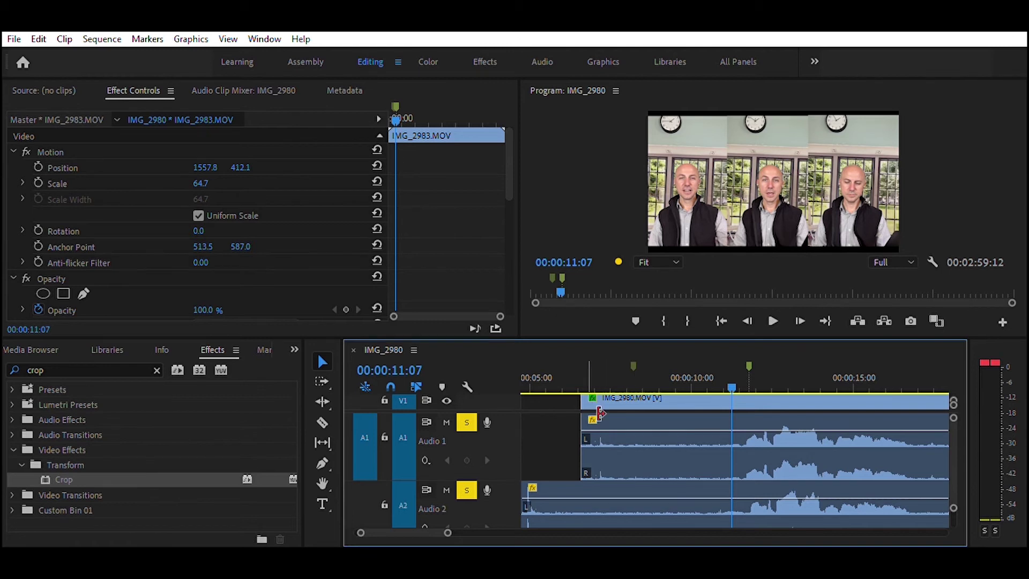
left_click_drag(593, 418, 636, 417)
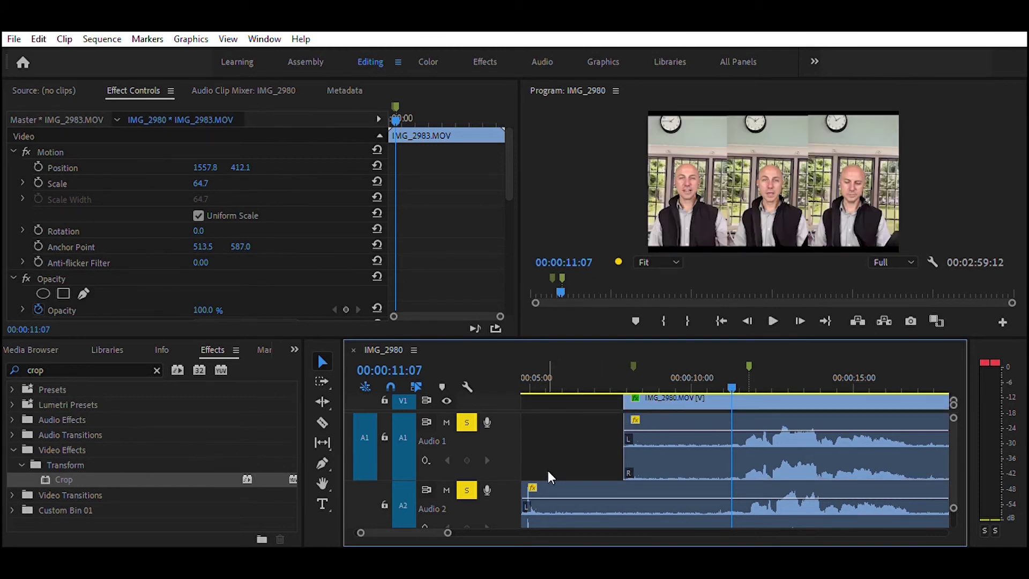
Trim the start of the IMG_2982.MOV clip to line up with the start of the IMG_2980.MOV clip
left_click(767, 493)
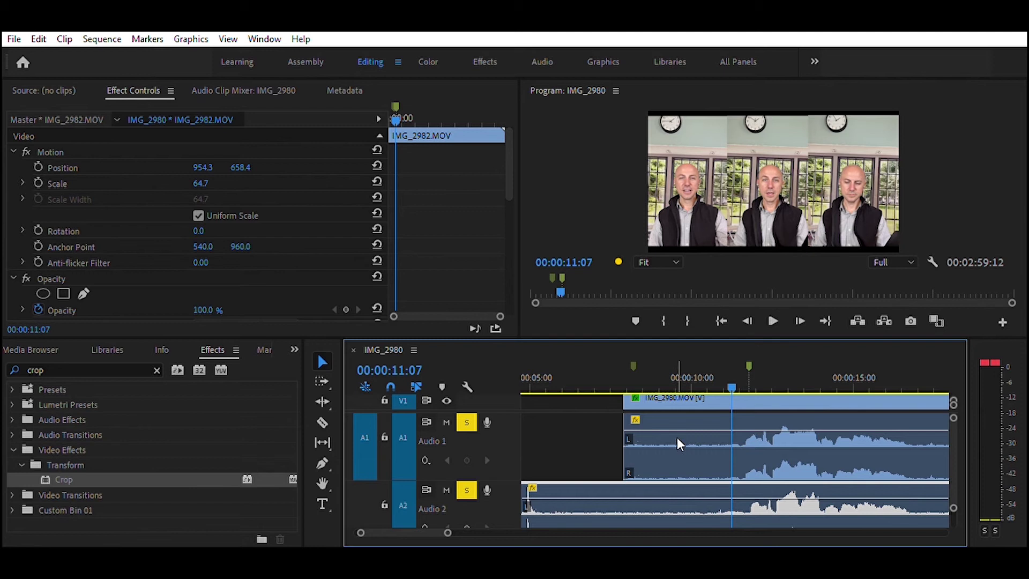
scroll(550, 429, "left", 4)
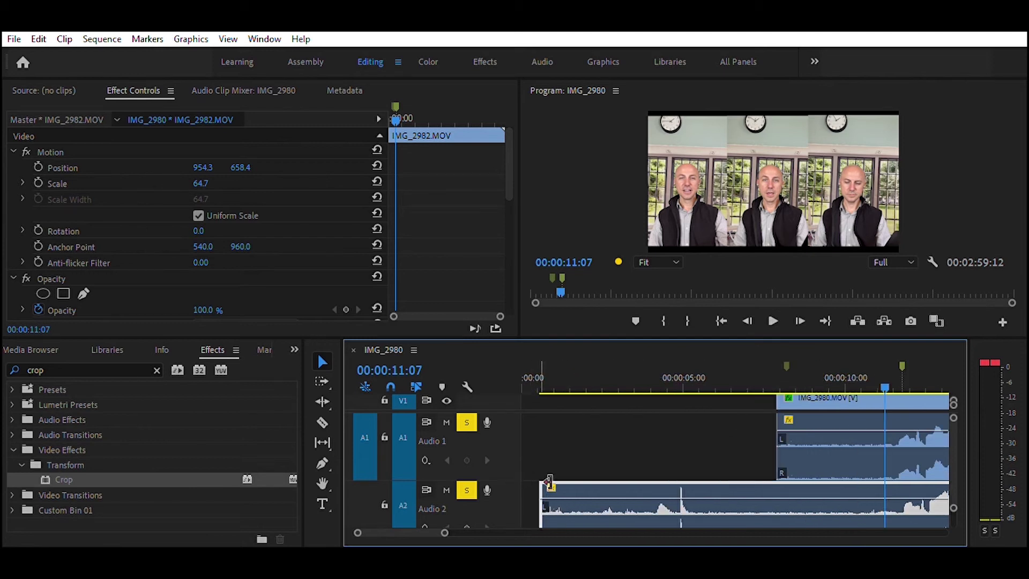
left_click_drag(555, 482, 788, 497)
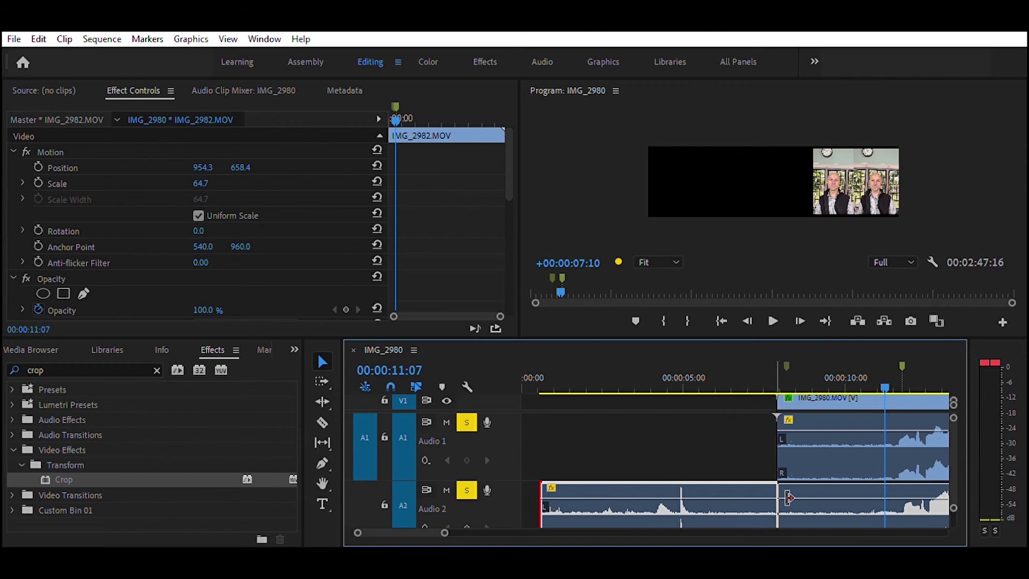
mouse_move(788, 497)
left_mouse_down()
mouse_move(791, 429)
mouse_move(796, 490)
mouse_move(778, 502)
mouse_move(816, 498)
mouse_move(794, 501)
left_mouse_up()
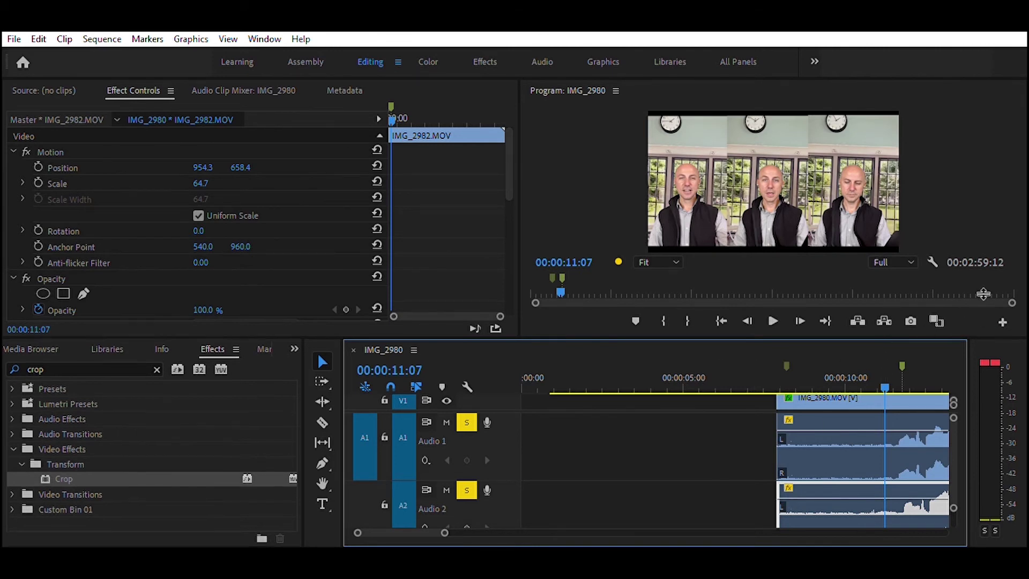
Trim the start of the third take on Audio 3 to line up with the starts of the other two takes
left_click_drag(989, 329, 986, 232)
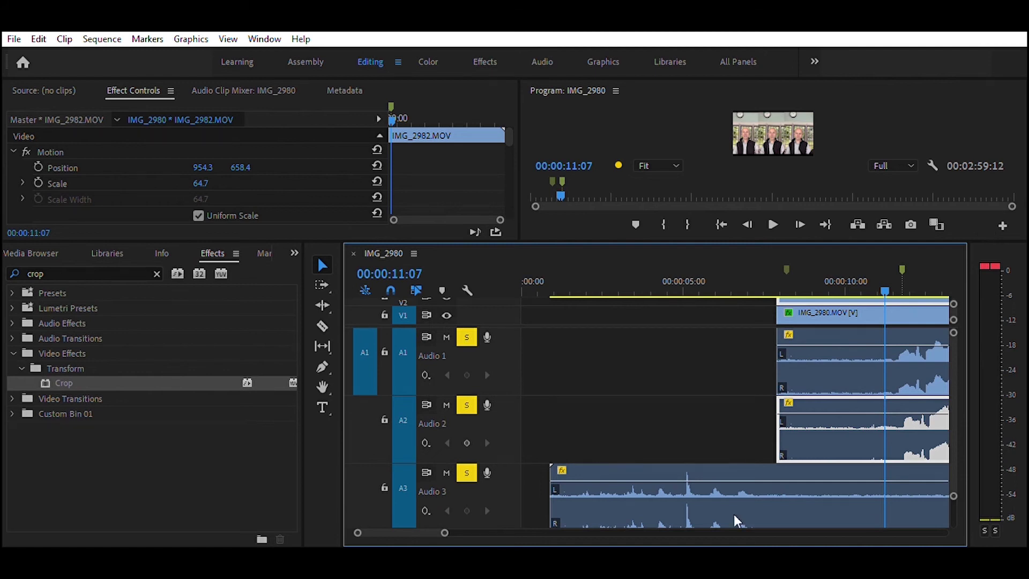
left_click_drag(563, 470, 791, 452)
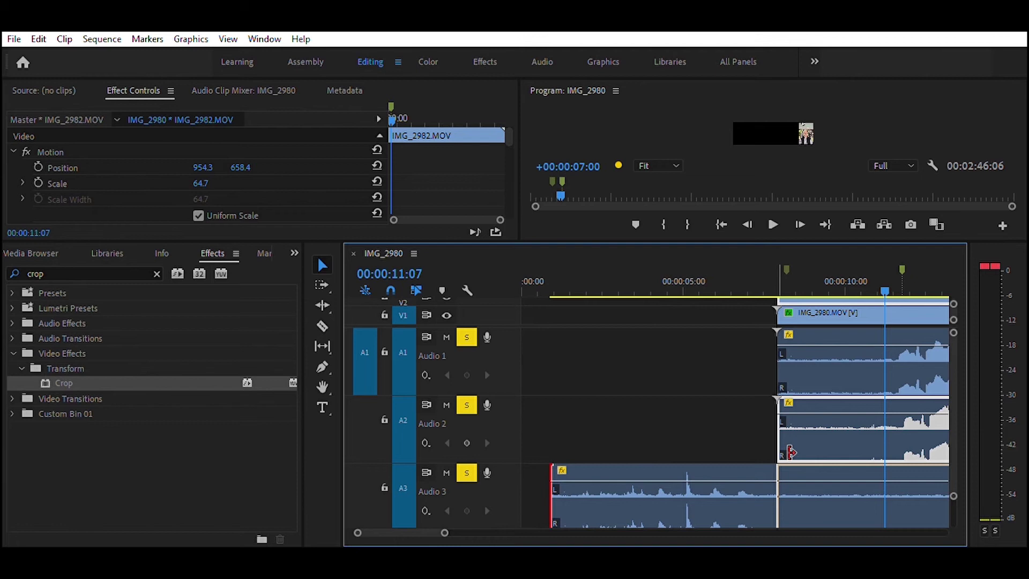
left_click_drag(791, 453, 790, 453)
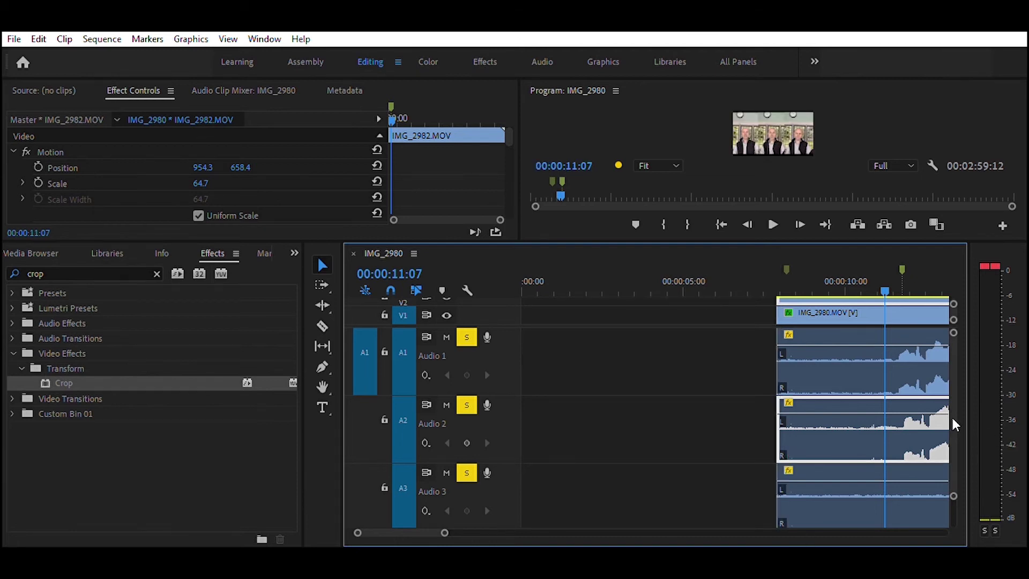
Trim the start of the backing track on Audio 4 to just before the music begins, at about 7 seconds
scroll(953, 423, "down", 5)
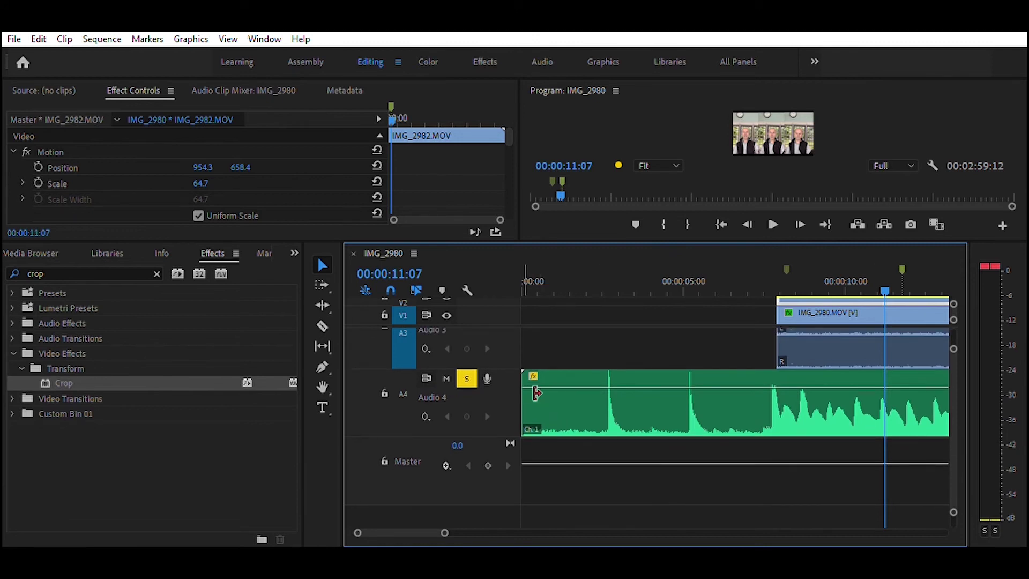
left_click_drag(536, 393, 773, 381)
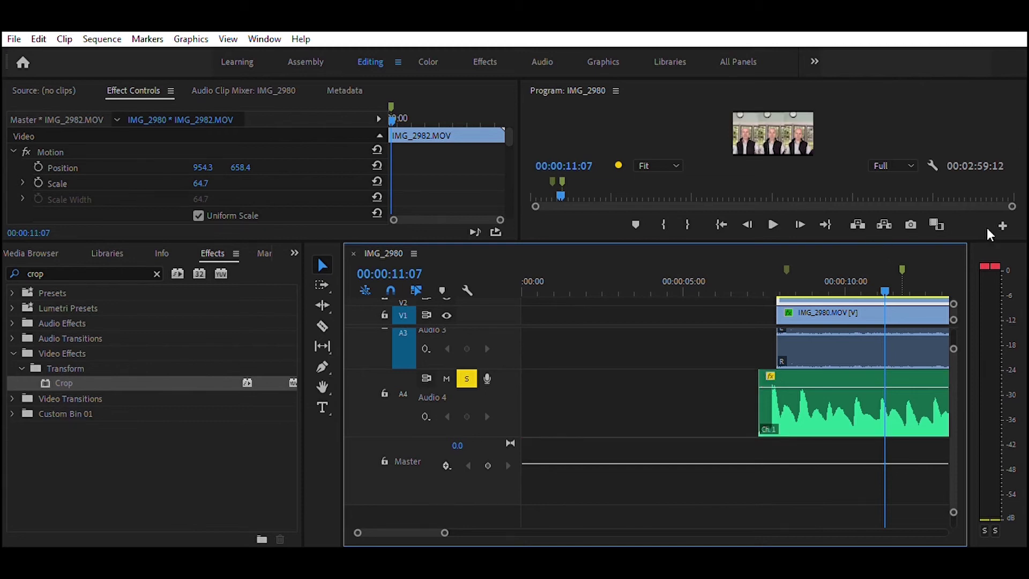
Enlarge the preview and play the sequence from the beginning to check the three takes against the backing track
left_click_drag(993, 231, 992, 383)
left_click_drag(991, 450, 992, 464)
left_click(719, 433)
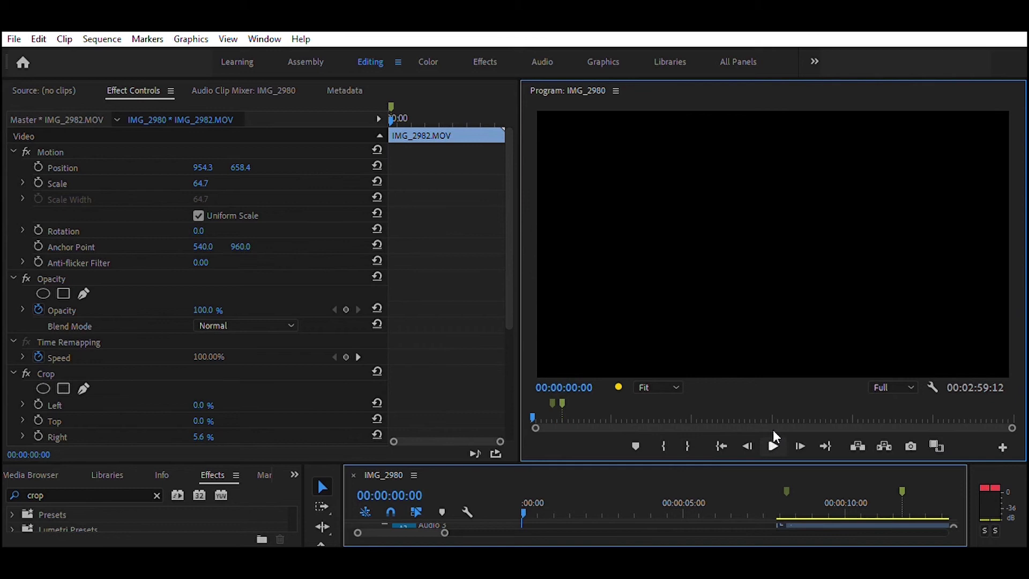
left_click(773, 431)
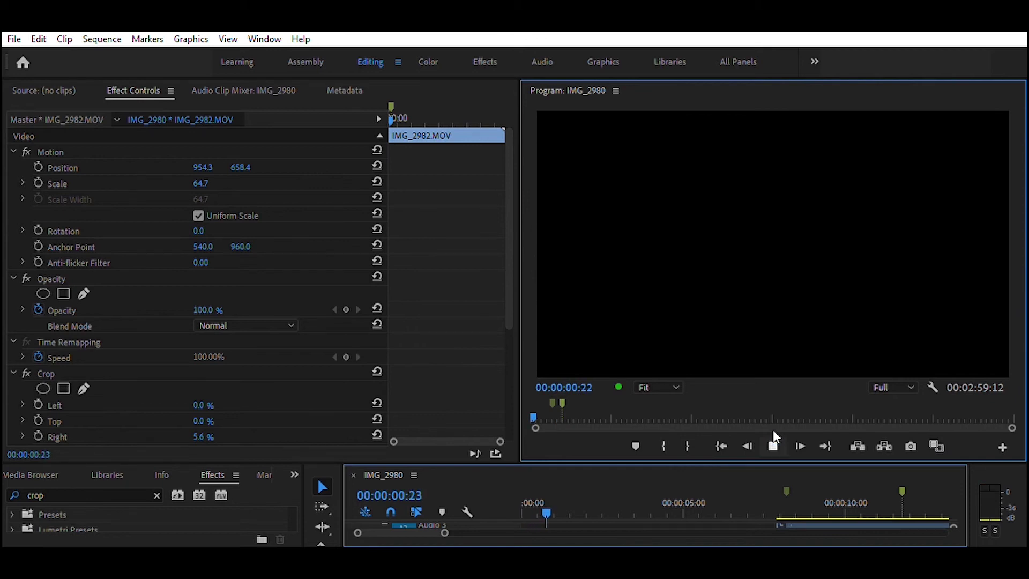
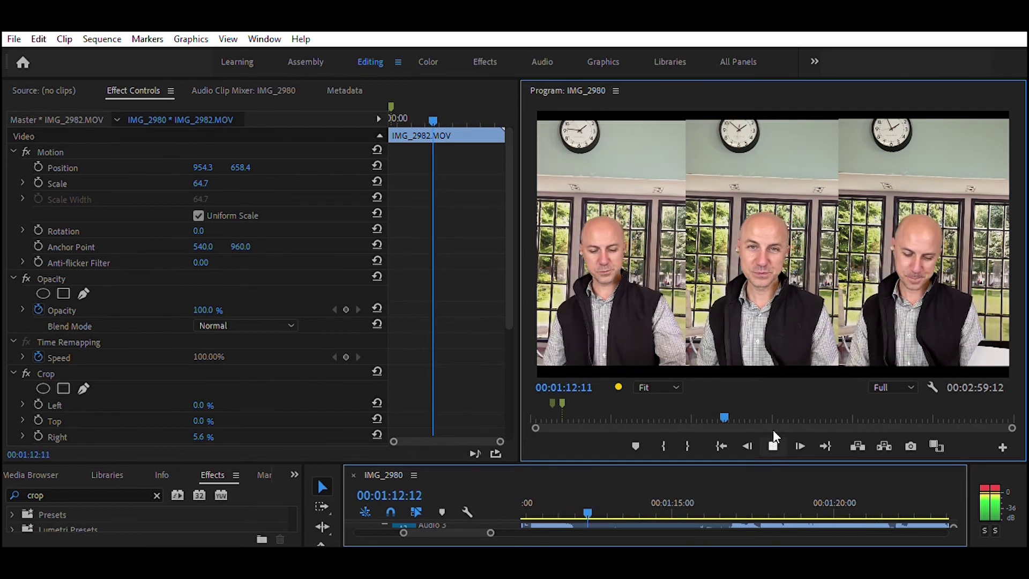
key("space")
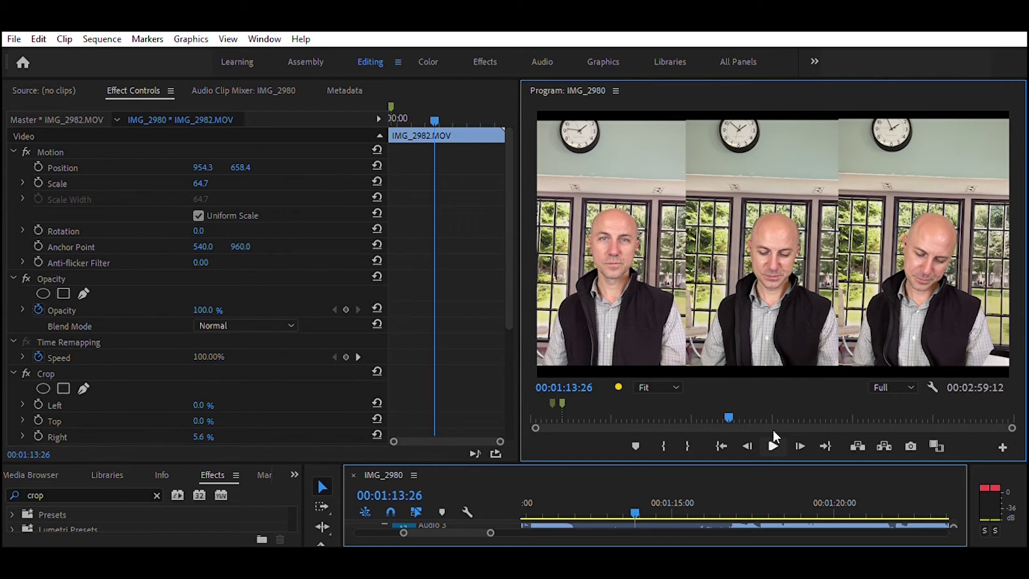
key("space")
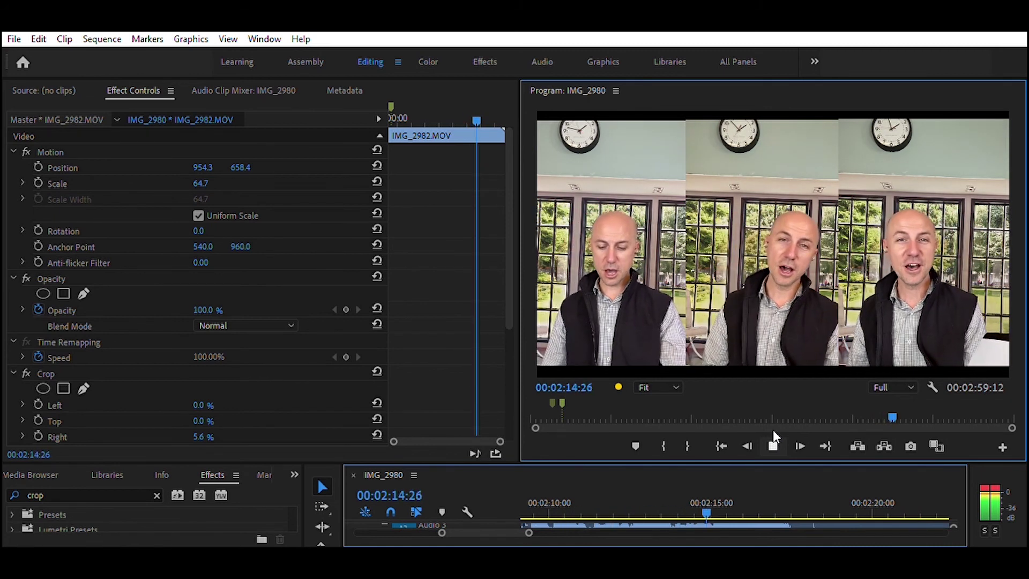
key("space")
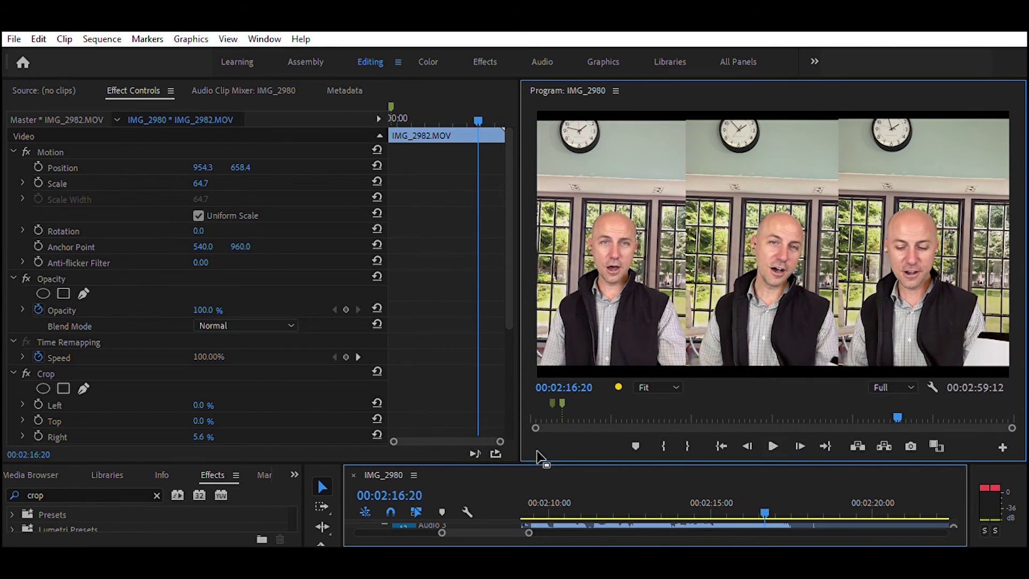
Enlarge the timeline and play through the end of the song, stopping the playhead at 00:02:52:19
left_click_drag(549, 454, 571, 249)
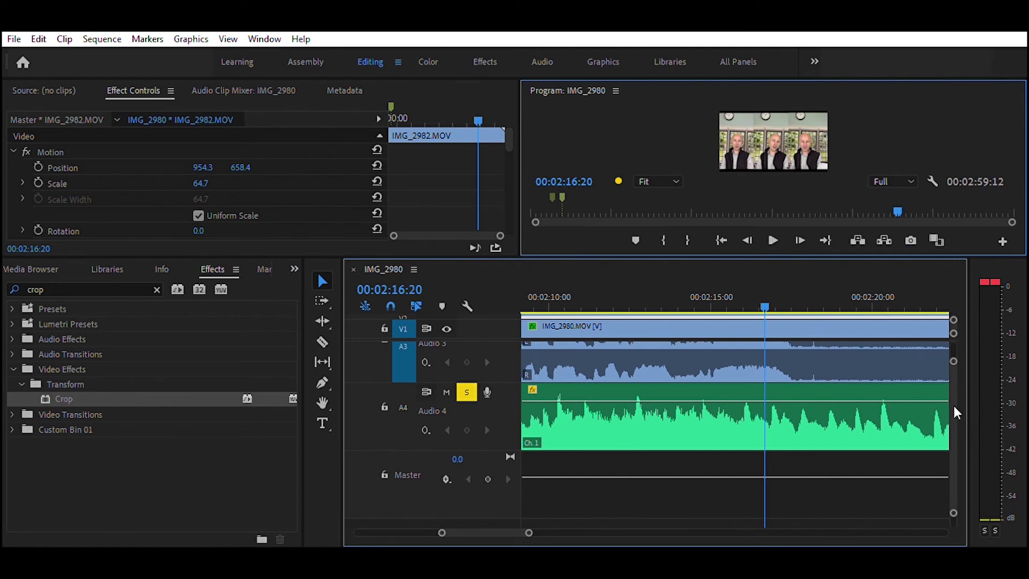
scroll(954, 392, "up", 3)
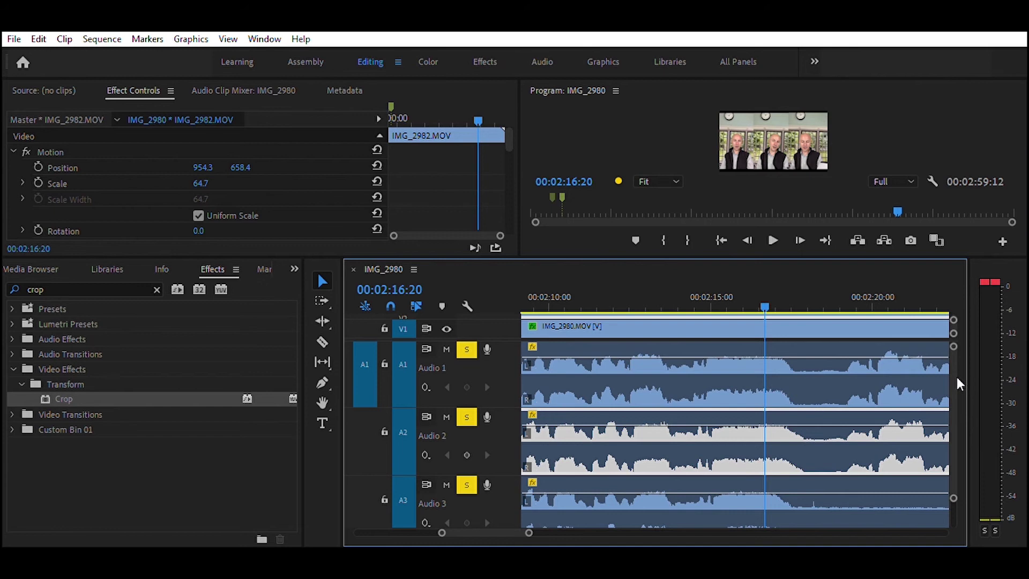
scroll(957, 379, "up", 1)
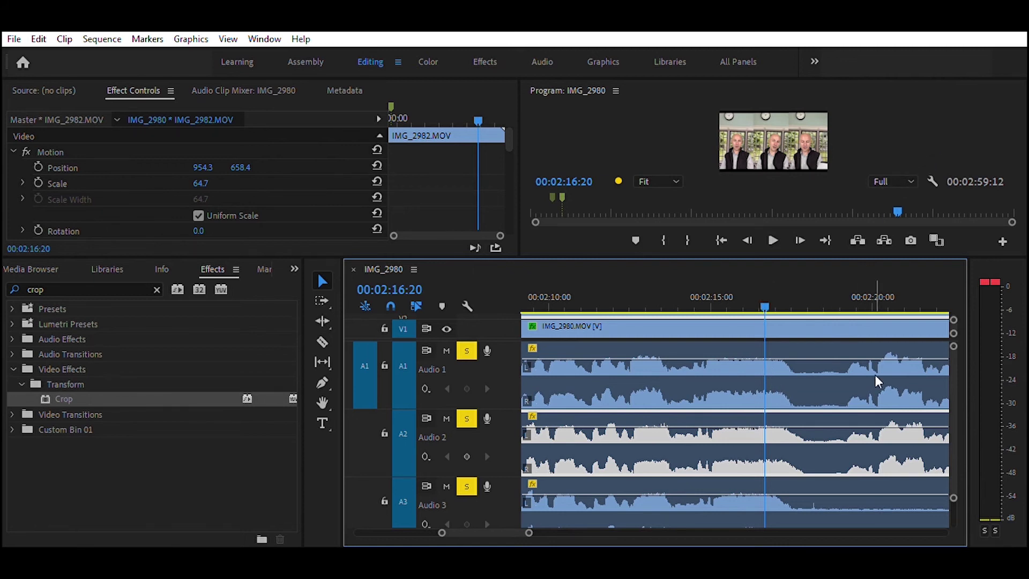
left_click(770, 228)
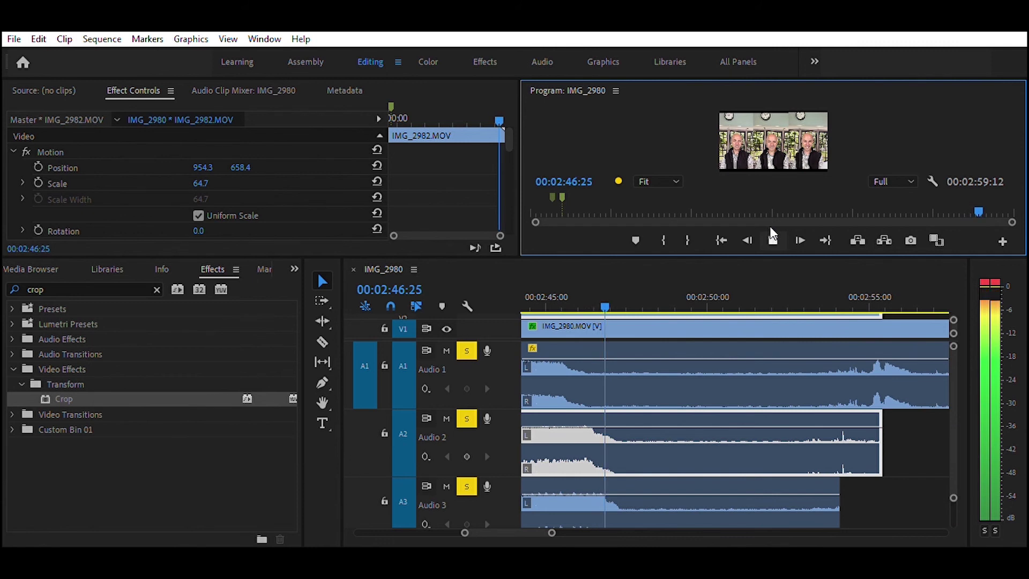
left_click(772, 236)
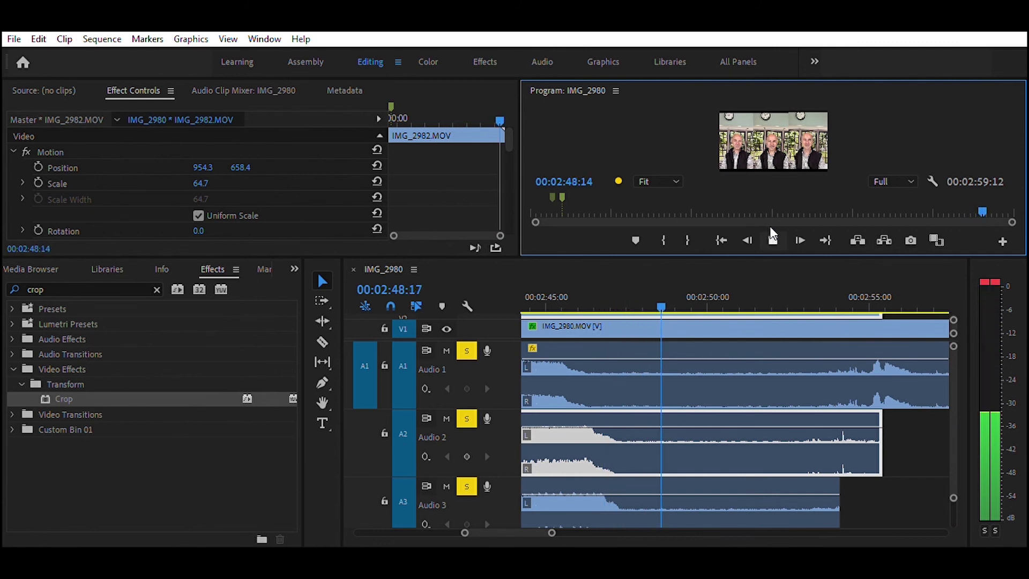
left_click(772, 236)
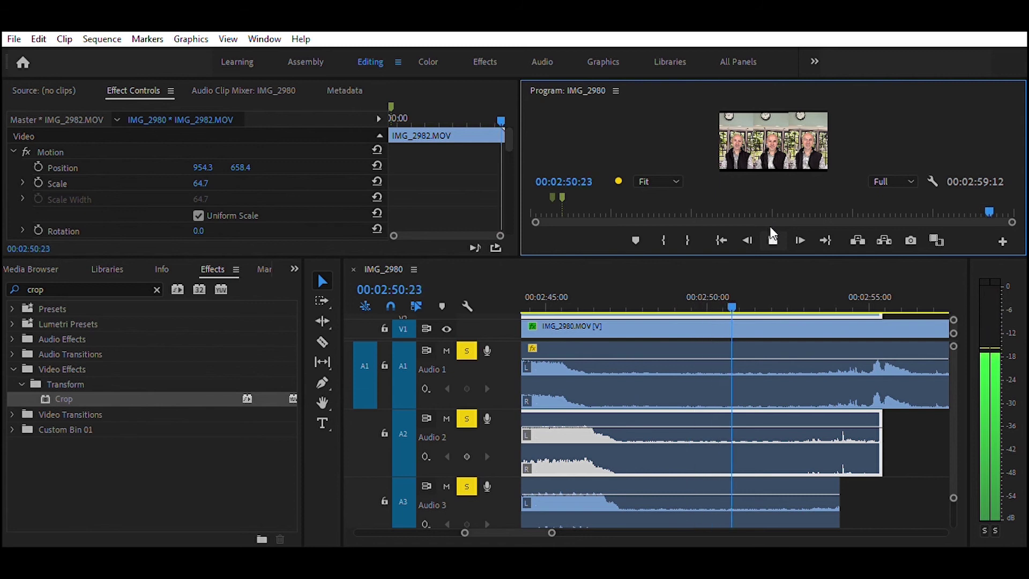
left_click(772, 236)
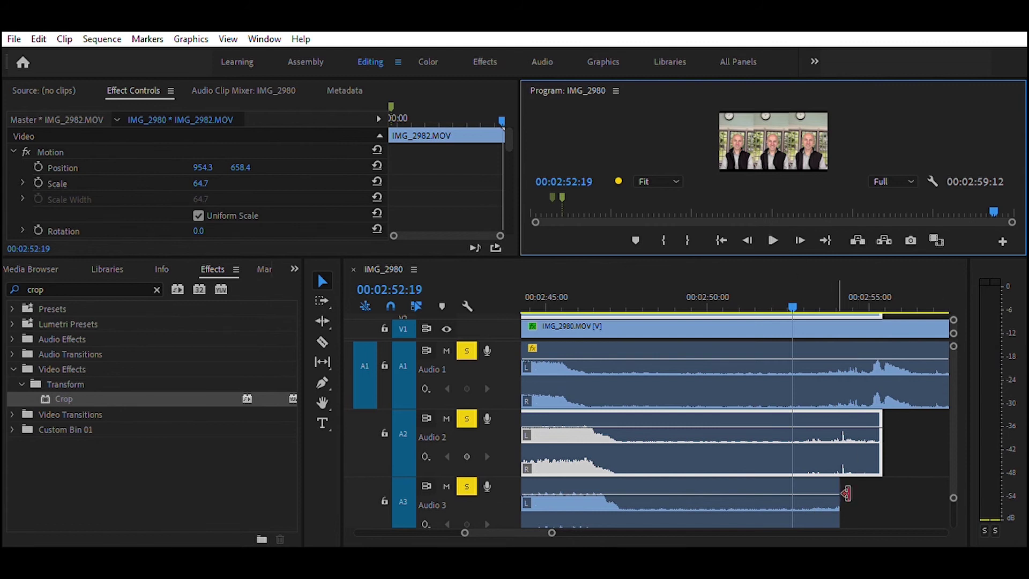
Trim the ends of the three video takes to the playhead at 00:02:52:19
left_click_drag(841, 495, 793, 495)
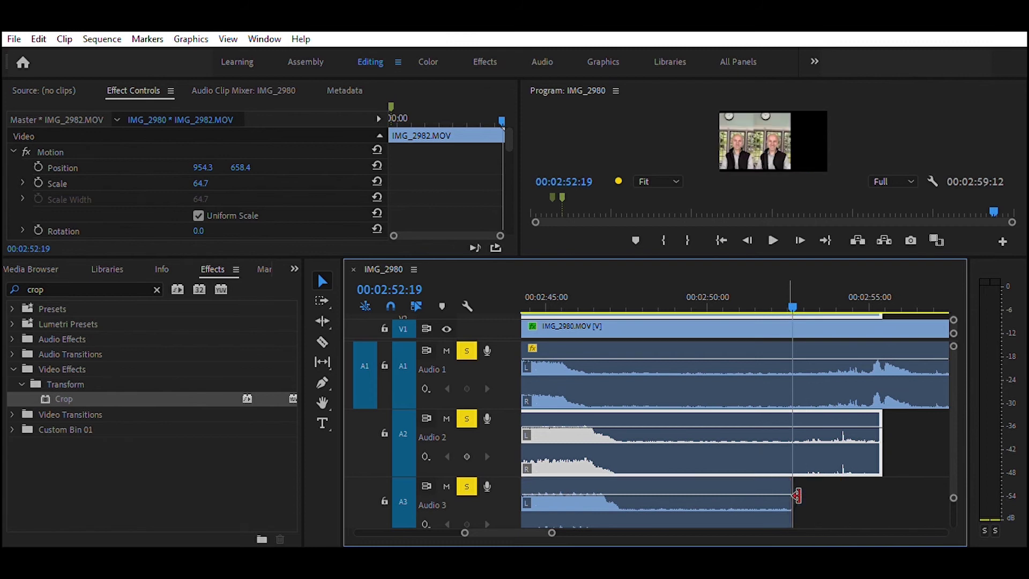
left_click(885, 432)
left_click_drag(885, 432, 792, 441)
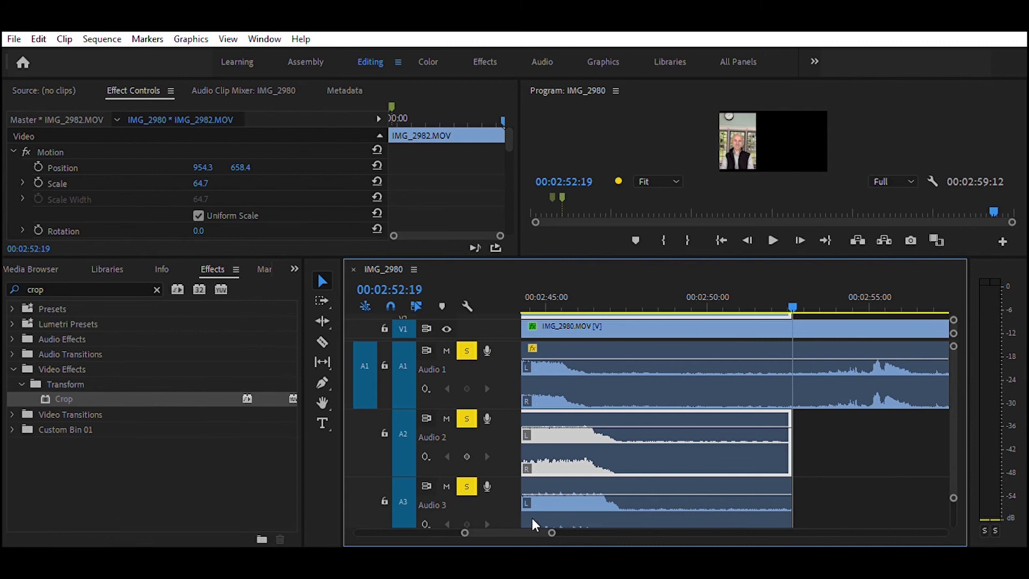
scroll(538, 522, "down", 5)
scroll(539, 524, "up", 3)
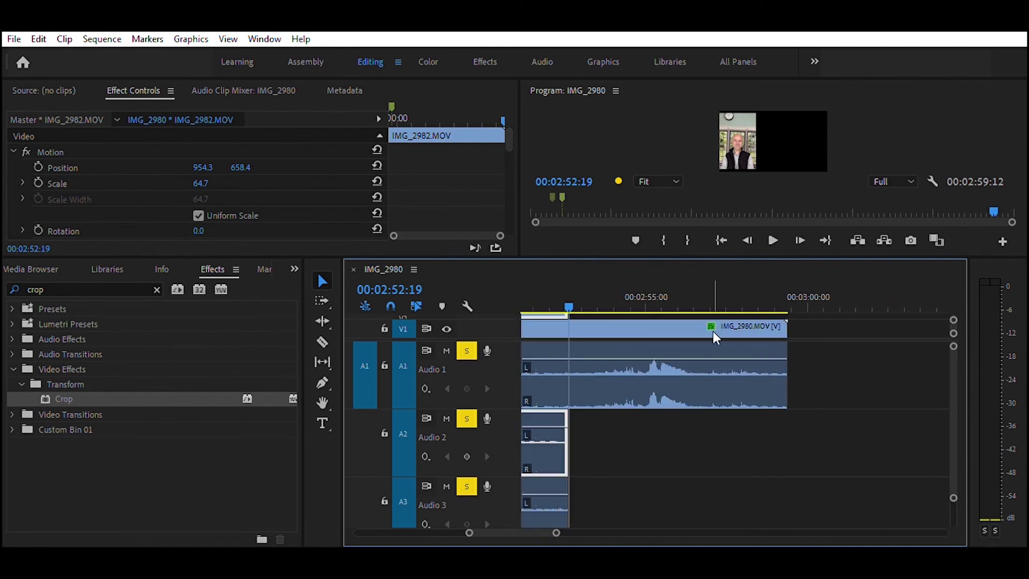
left_click_drag(795, 363, 575, 369)
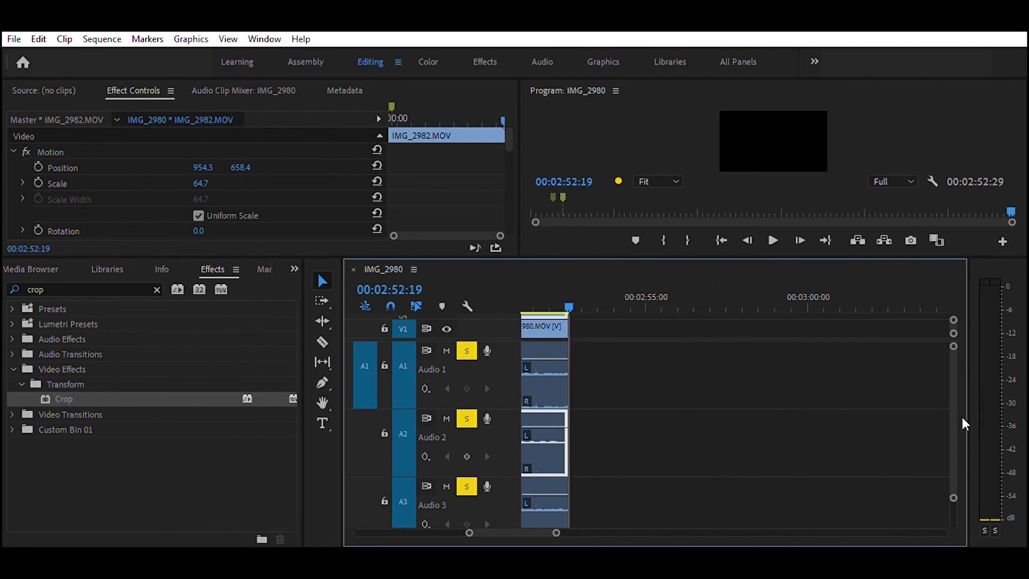
Trim the end of the backing track on Audio 4 to the playhead, level with the ends of the video takes
left_click_drag(956, 426, 956, 440)
left_click(580, 428)
left_click_drag(581, 428, 576, 428)
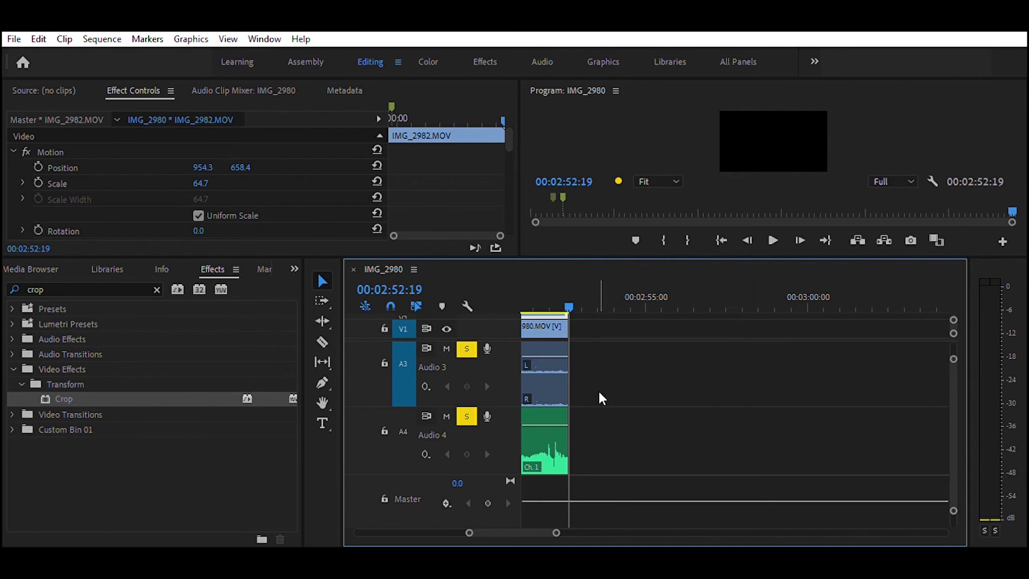
Extend the start of the take on Audio 3 back to line up with the start of the backing track
scroll(648, 399, "up", 5)
scroll(651, 407, "up", 5)
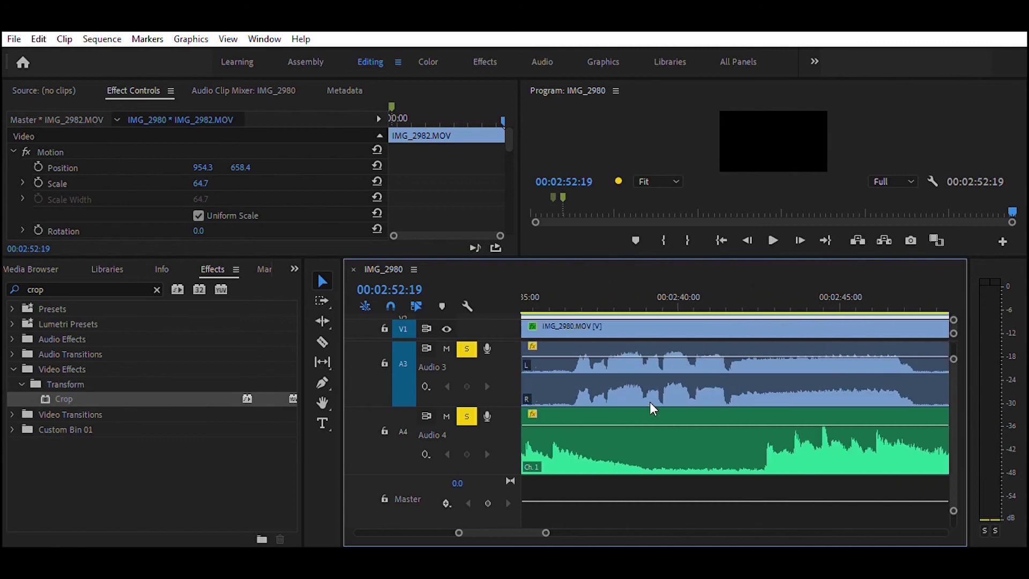
scroll(649, 407, "up", 7)
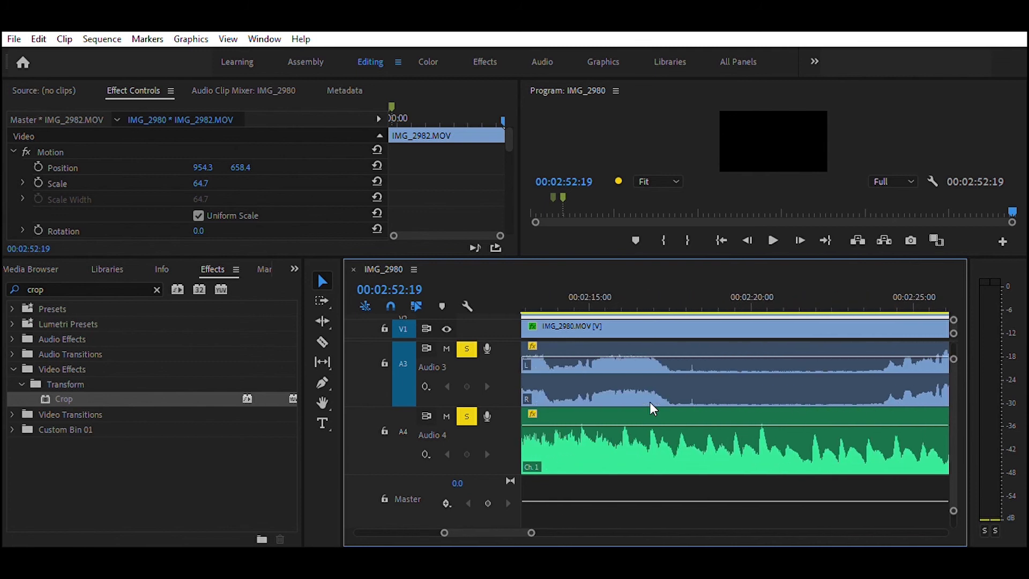
scroll(650, 403, "up", 10)
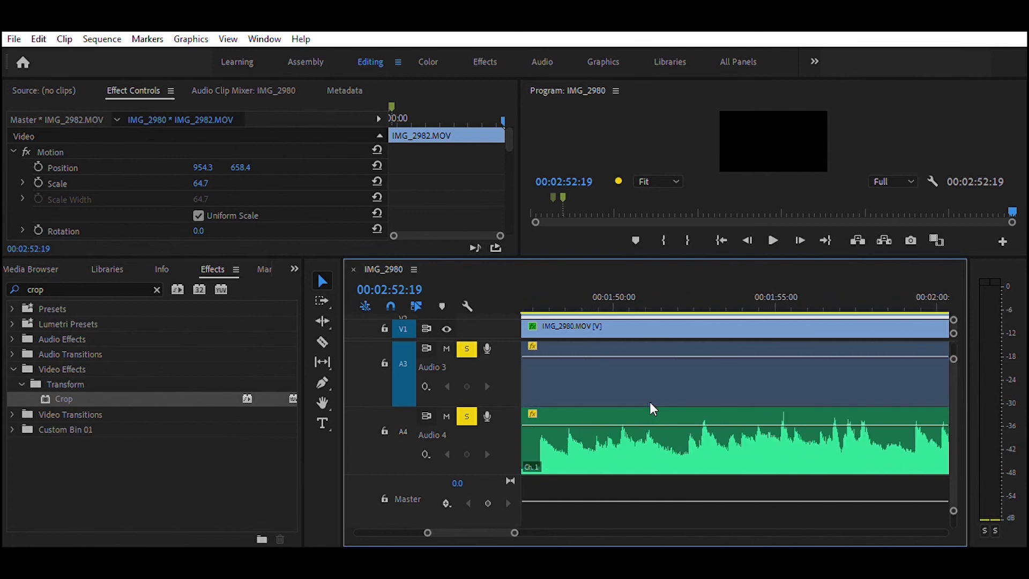
scroll(650, 403, "up", 8)
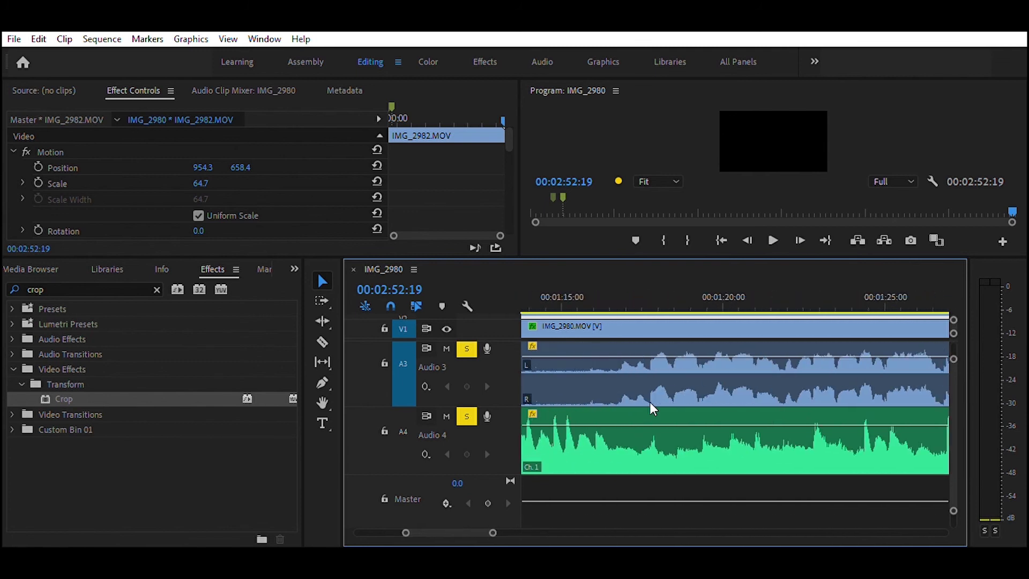
scroll(650, 407, "up", 2)
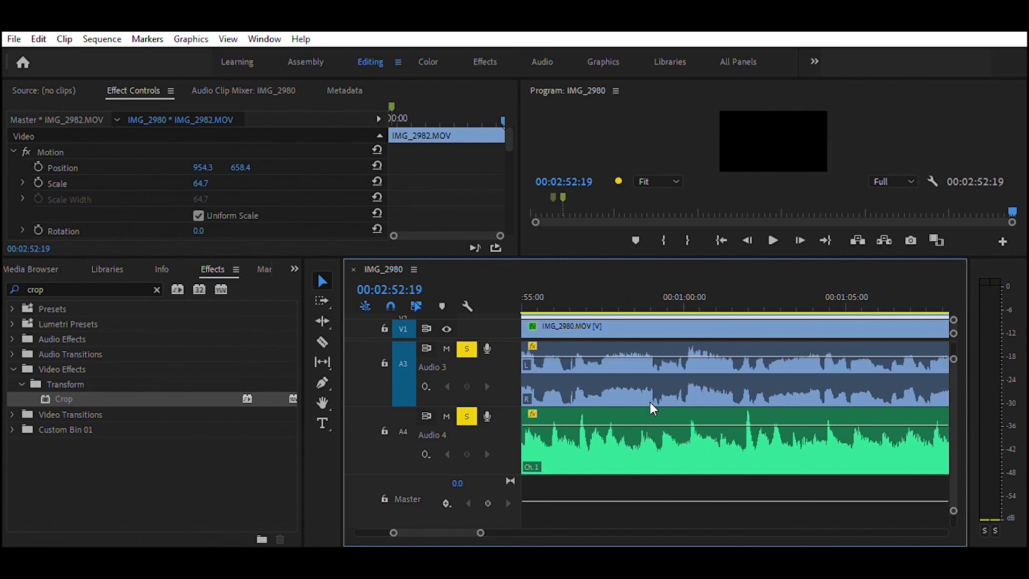
scroll(650, 403, "up", 10)
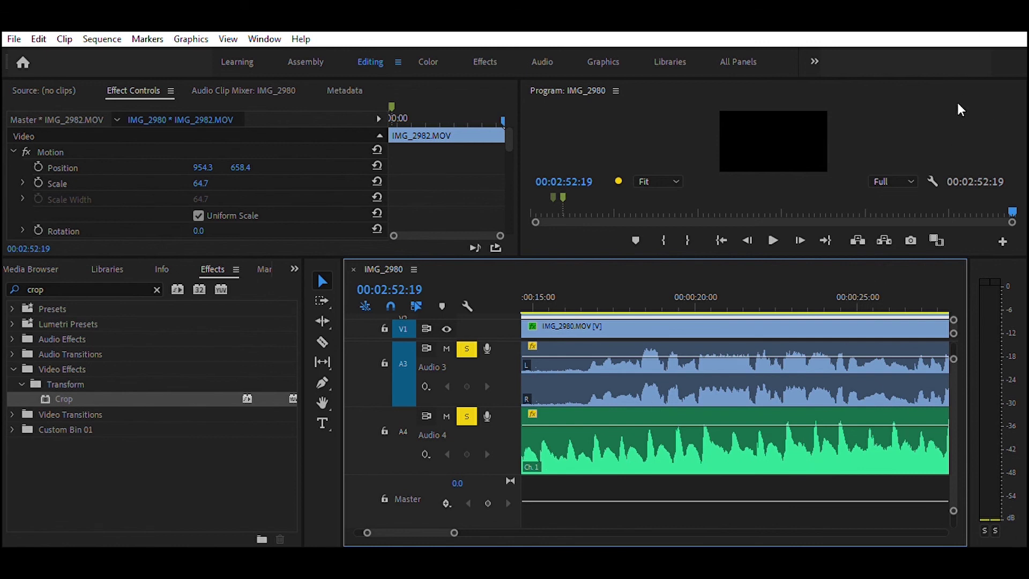
scroll(651, 376, "up", 5)
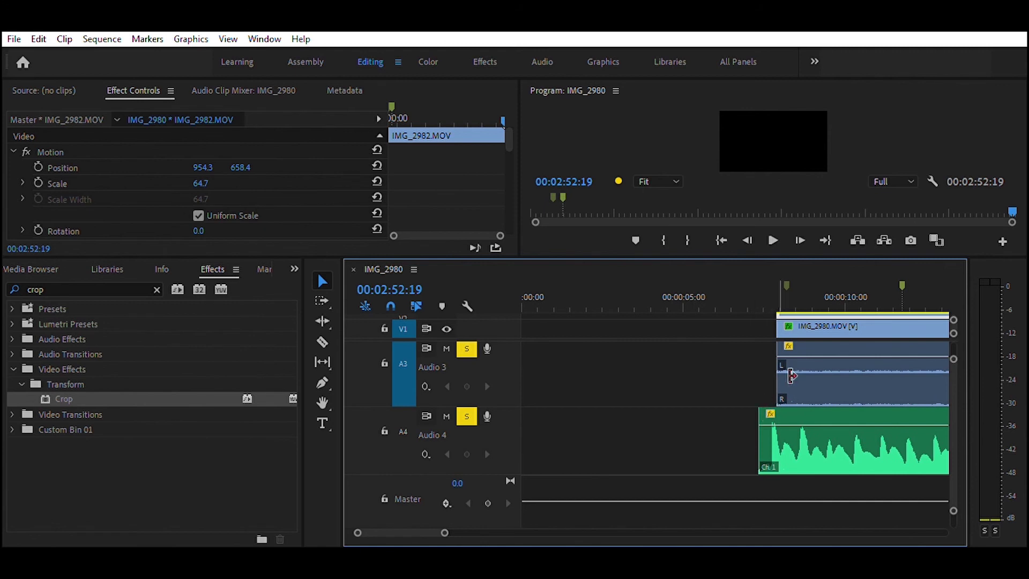
left_click_drag(793, 375, 775, 380)
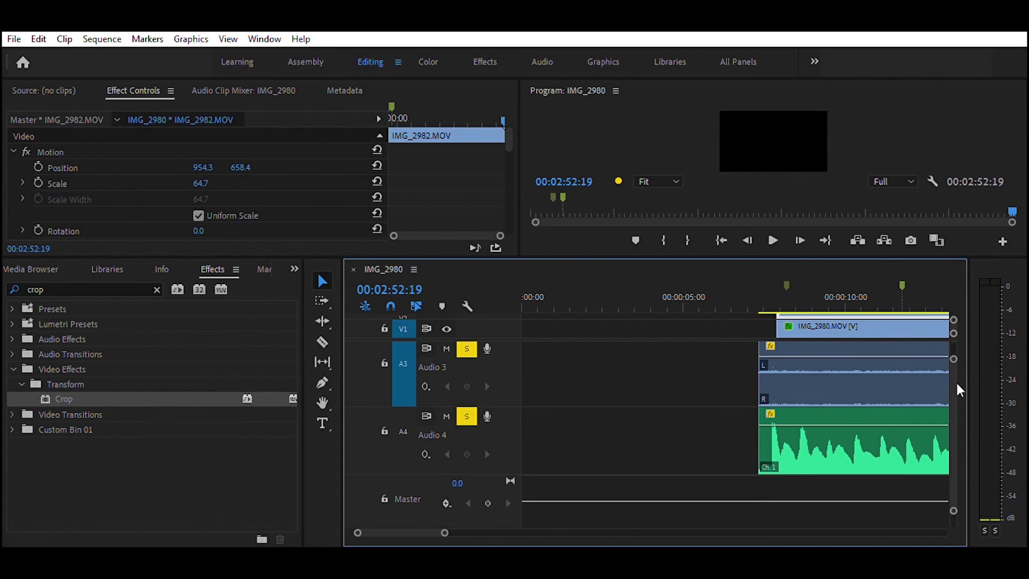
Extend the starts of the takes on Audio 2 and Audio 1 back to the start of the Audio 3 take
scroll(953, 390, "up", 4)
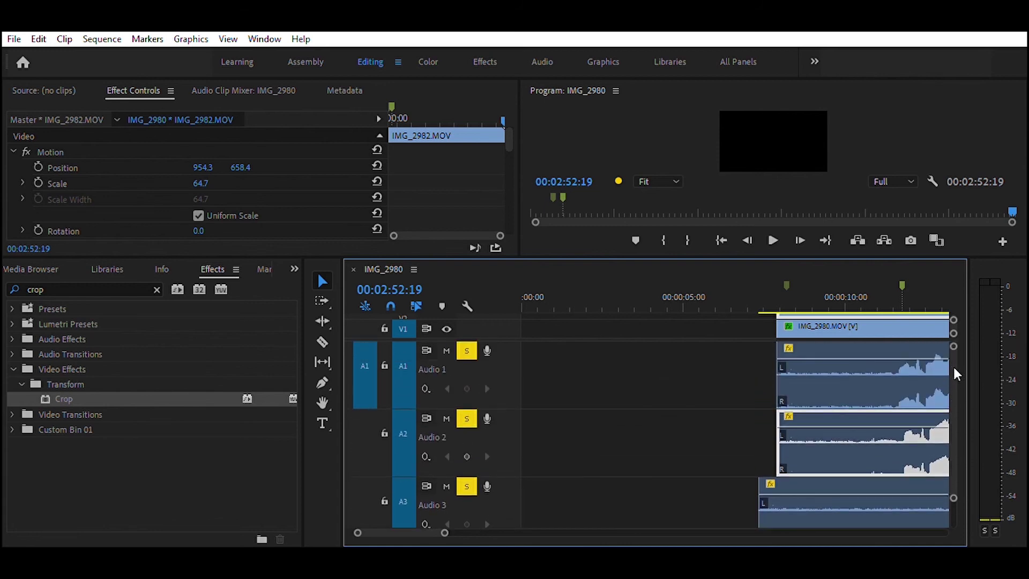
left_click_drag(779, 431, 776, 432)
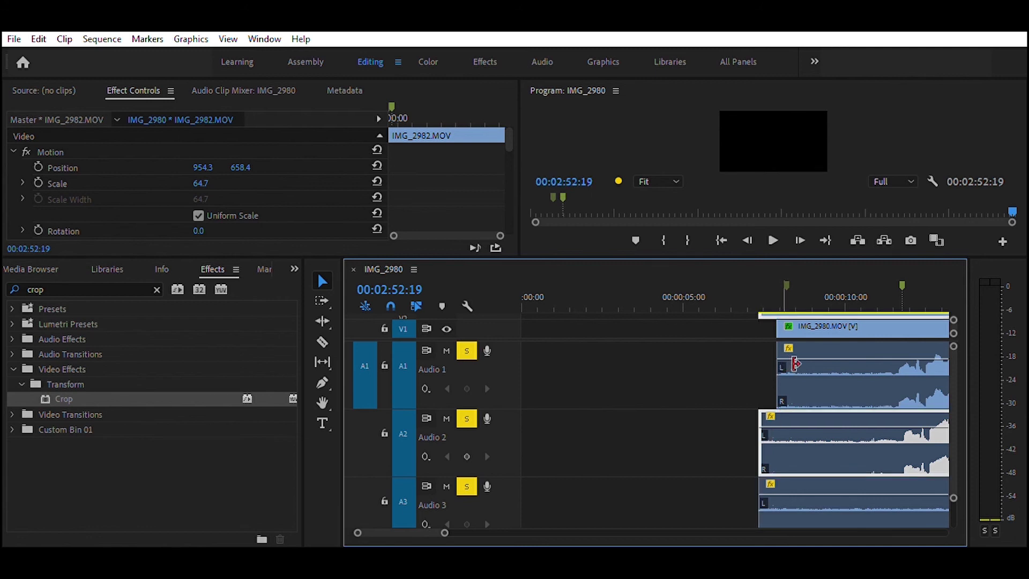
left_click_drag(790, 364, 772, 364)
Return the playhead to 00:00:00:00 and enlarge the program preview in height and width, with its magnification at 100%
left_click(720, 240)
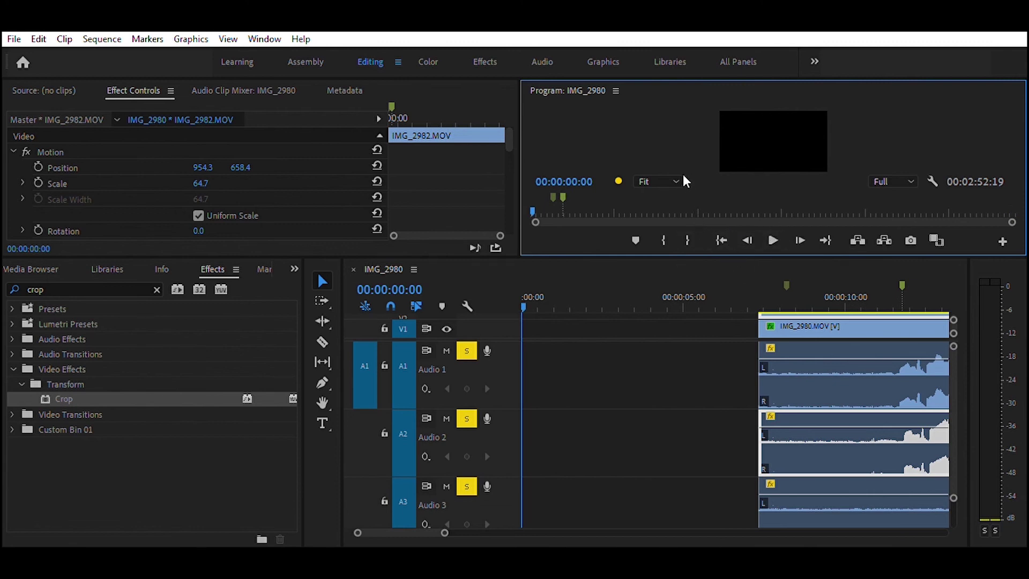
left_click(668, 274)
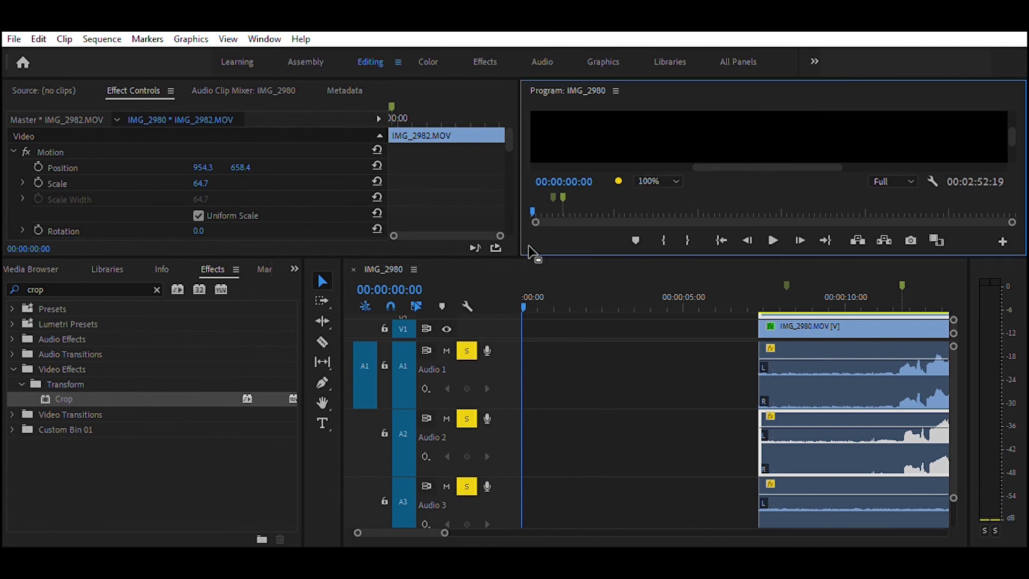
left_click_drag(534, 247, 507, 517)
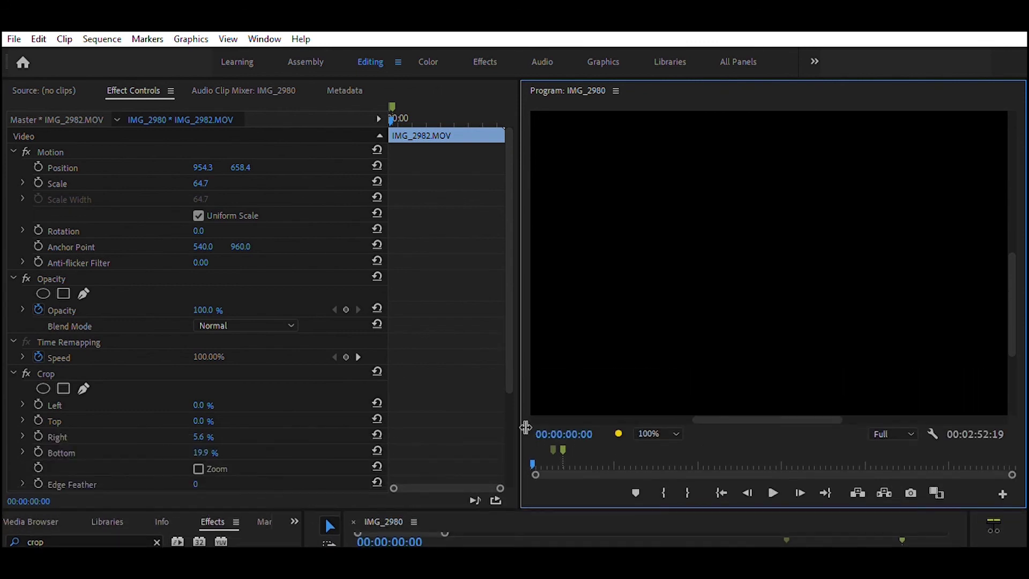
left_click_drag(525, 427, 161, 449)
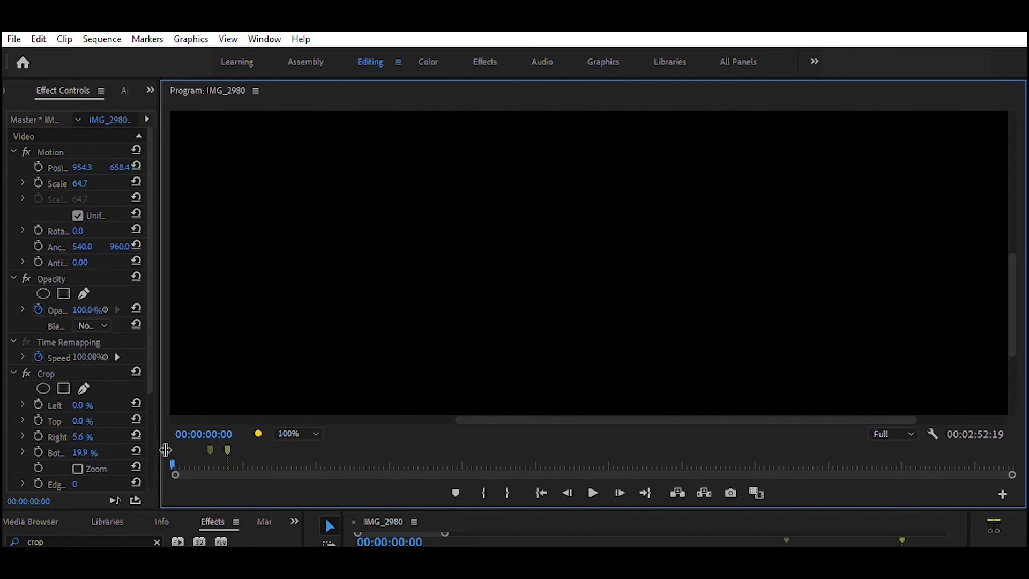
Play the sequence to review the three takes together, setting the preview magnification to 50% to fit them all
left_click(593, 478)
left_click_drag(488, 508, 486, 536)
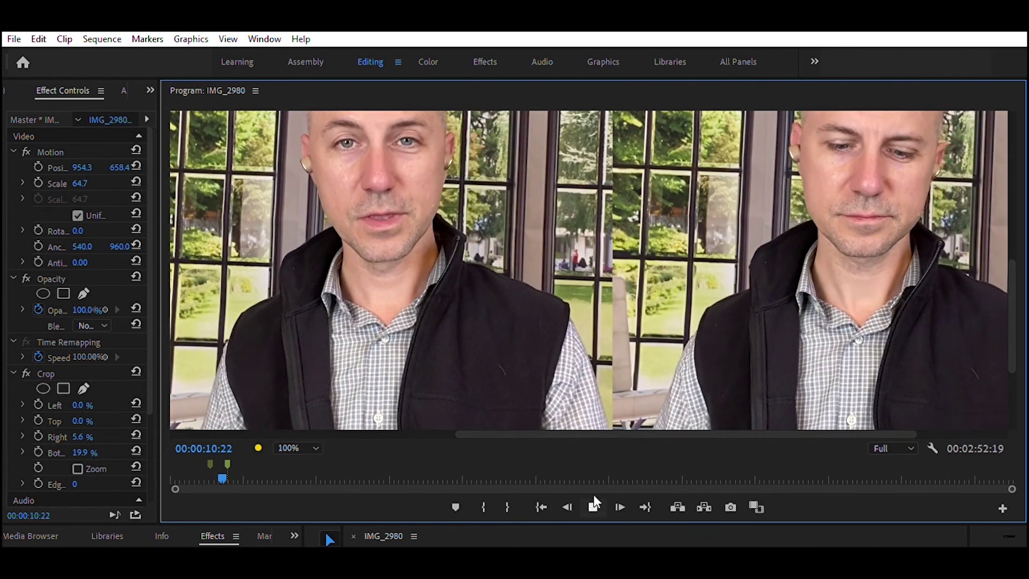
left_click(593, 507)
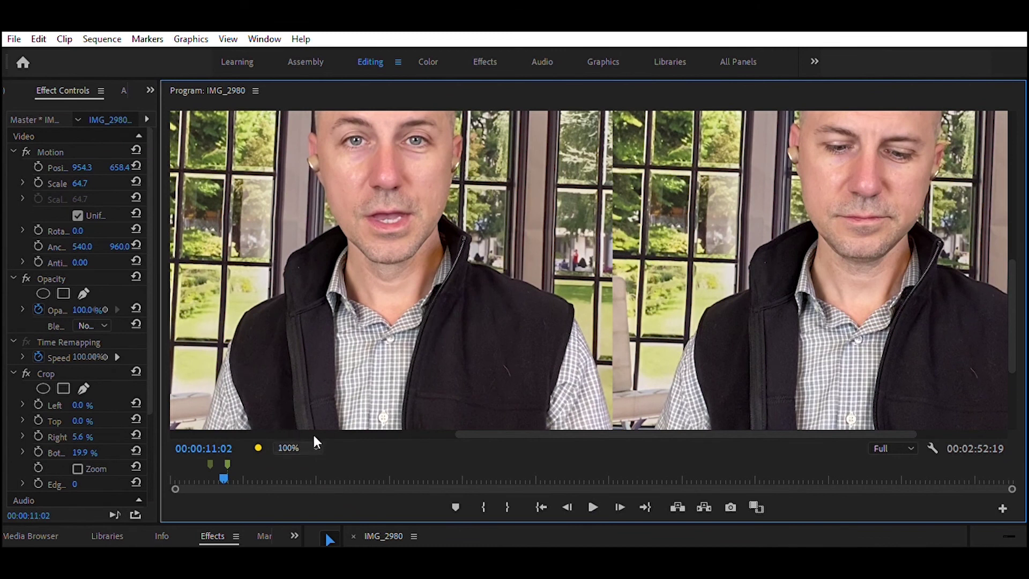
left_click(302, 342)
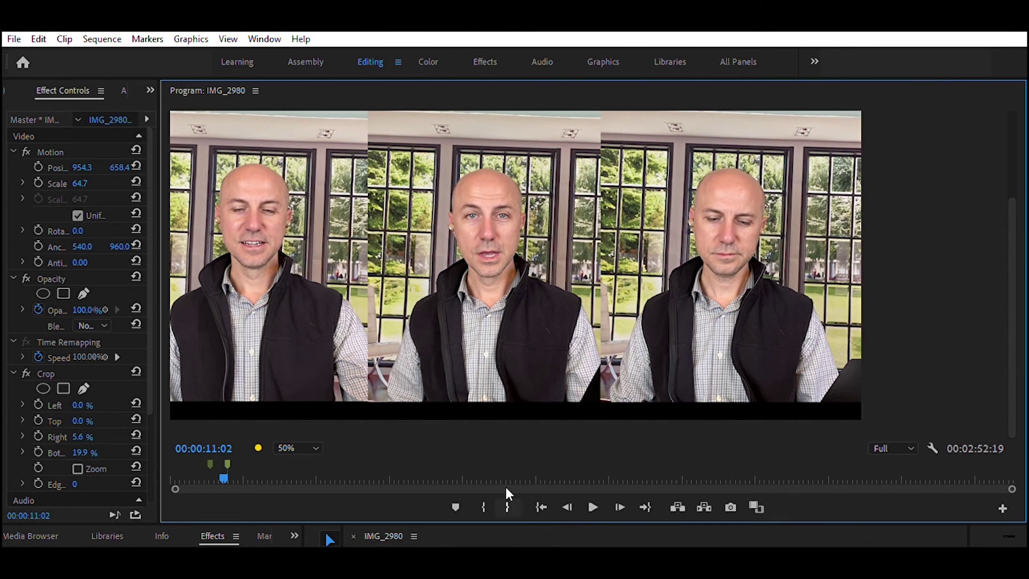
left_click(197, 466)
key("space")
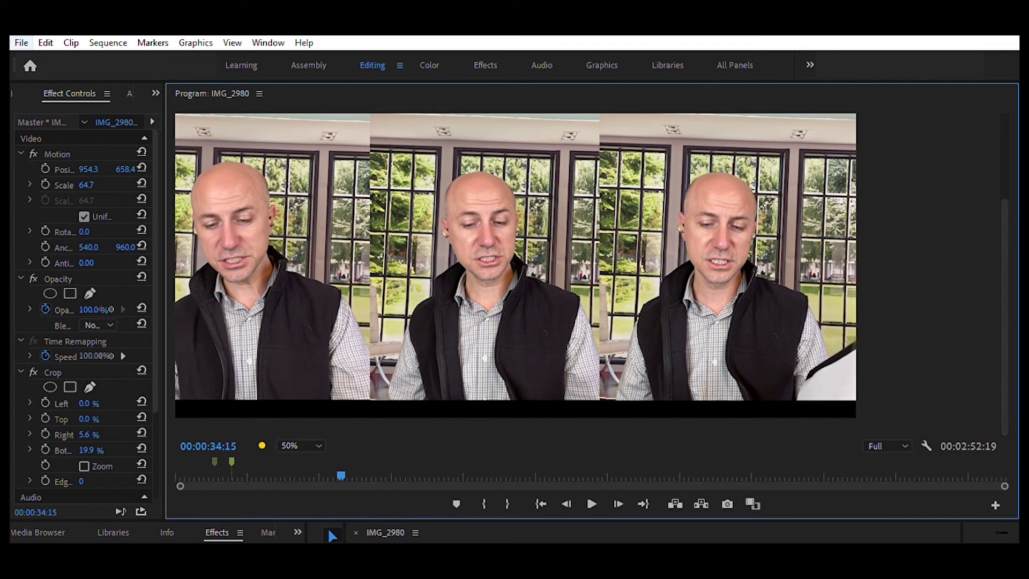
Open the media export settings for the three-take sequence
left_click(21, 43)
key("alt")
key("ctrl+m")
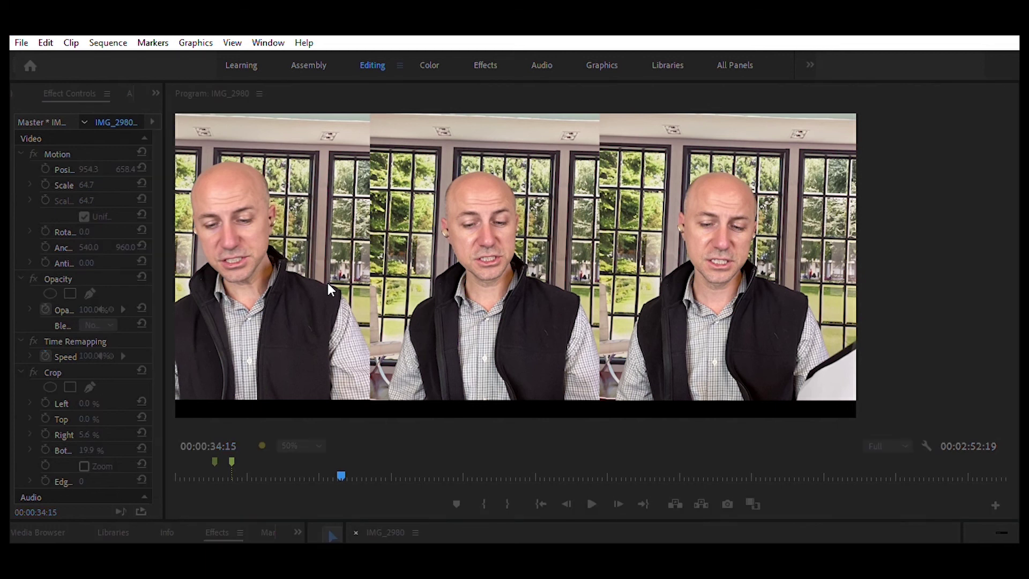